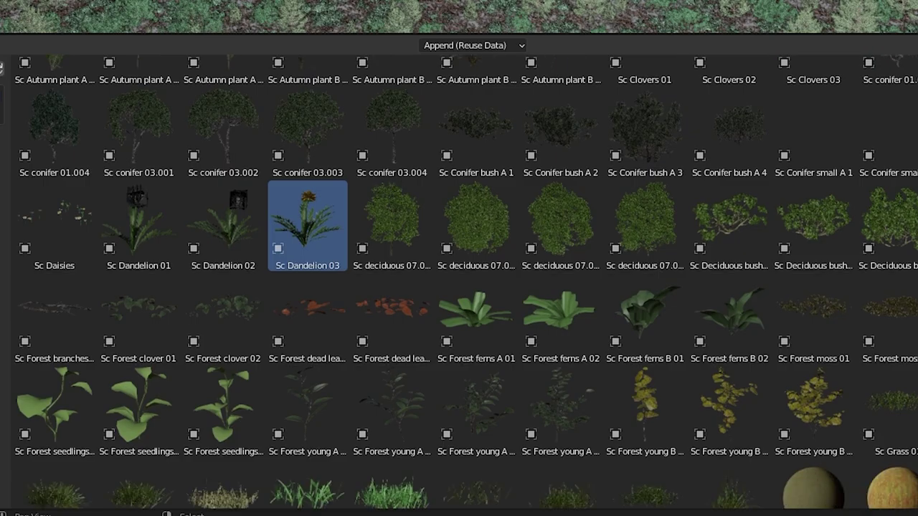
Browse the plant assets, and spray instances across the plane with the manual scatter Spray brush.
scroll(466, 282, down, 10)
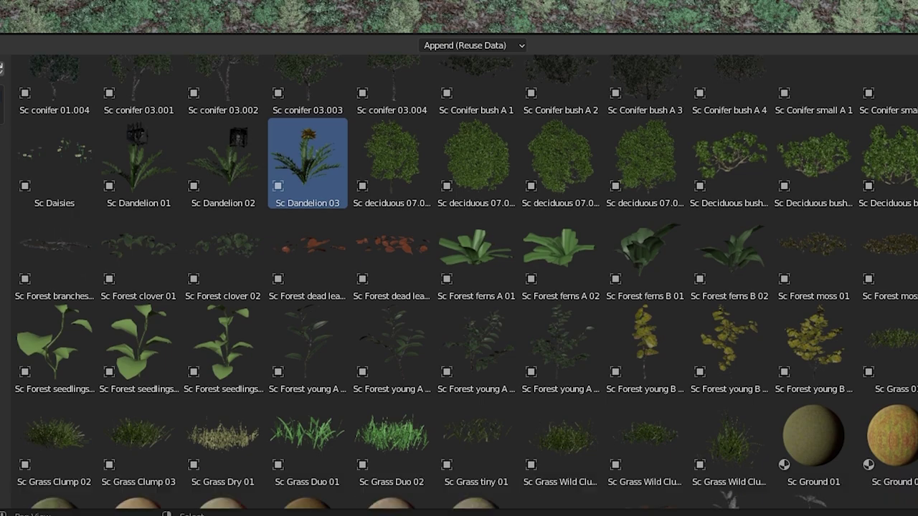
scroll(466, 282, down, 5)
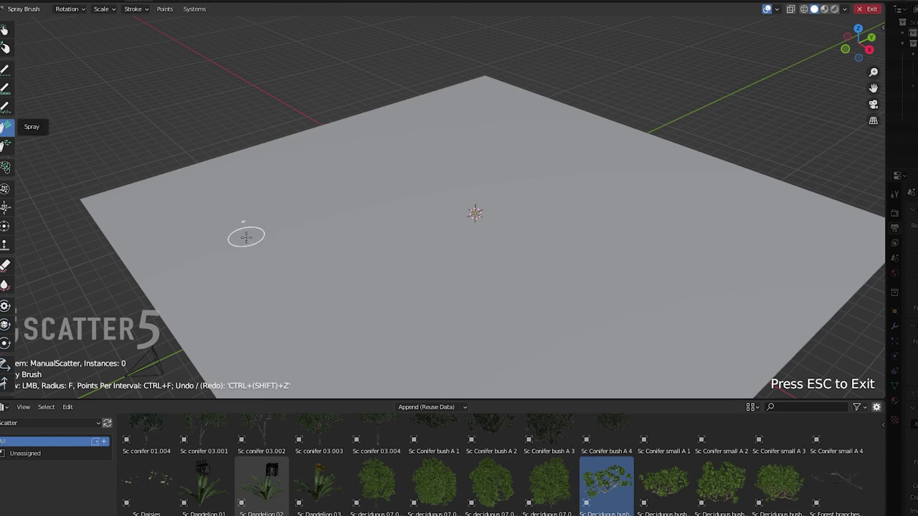
click(247, 224)
mouse_move(301, 194)
mouse_down()
mouse_move(484, 163)
mouse_move(273, 220)
mouse_move(477, 190)
mouse_move(517, 232)
mouse_move(604, 237)
mouse_move(642, 304)
mouse_move(590, 297)
mouse_move(584, 180)
mouse_up()
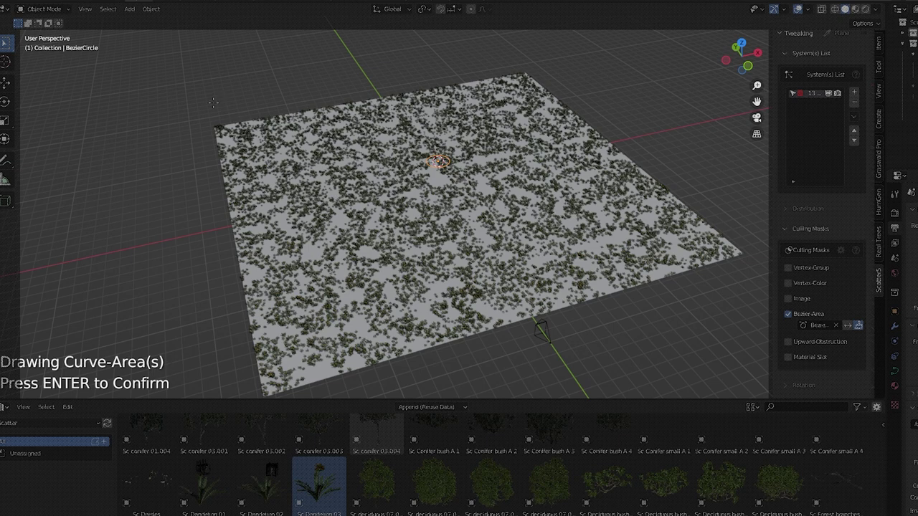
Draw a Bezier-area culling curve around the scattered plane and paint an image culling mask into the forest scatter.
mouse_move(214, 102)
mouse_down()
mouse_move(330, 155)
mouse_move(342, 206)
mouse_move(388, 246)
mouse_move(564, 245)
mouse_move(640, 297)
mouse_move(596, 334)
mouse_move(514, 337)
mouse_move(405, 315)
mouse_move(311, 245)
mouse_move(213, 104)
mouse_move(195, 135)
mouse_move(178, 115)
mouse_up()
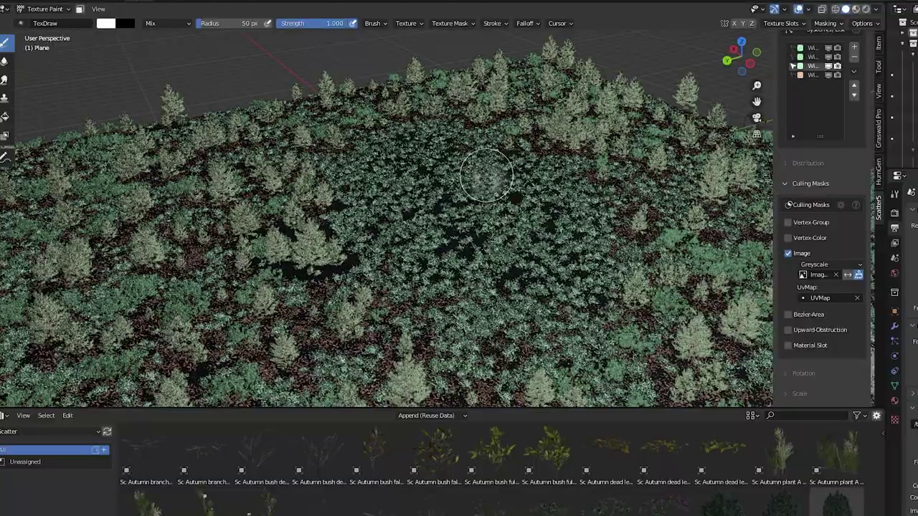
mouse_move(486, 175)
mouse_down()
mouse_move(401, 175)
mouse_move(307, 199)
mouse_move(471, 274)
mouse_move(403, 267)
mouse_move(463, 182)
mouse_move(514, 206)
mouse_move(524, 250)
mouse_up()
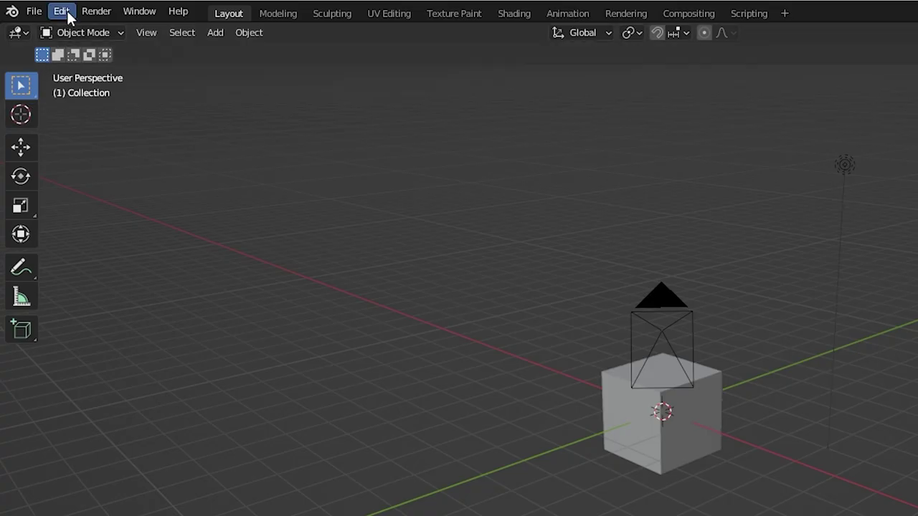
Install the add-on from Scatter 5.1.zip in the Add Ons\Scatter 5 folder.
click(65, 13)
click(121, 262)
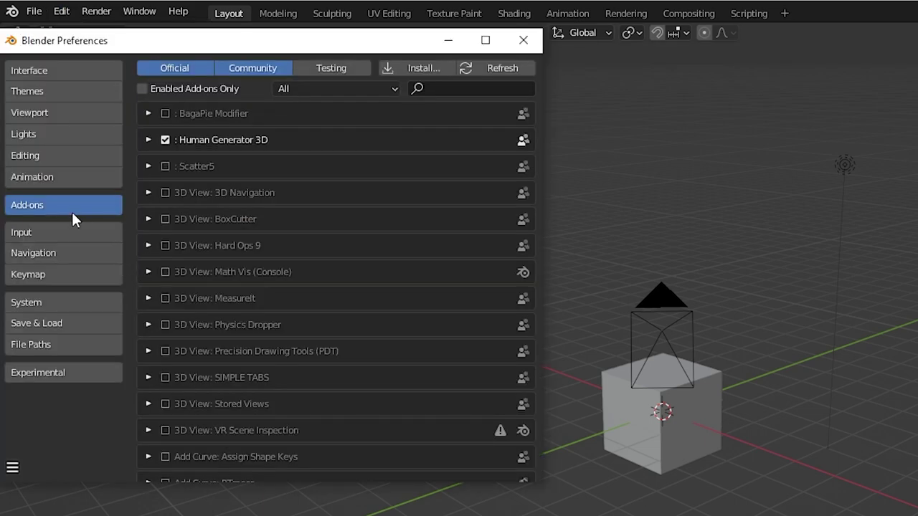
click(427, 69)
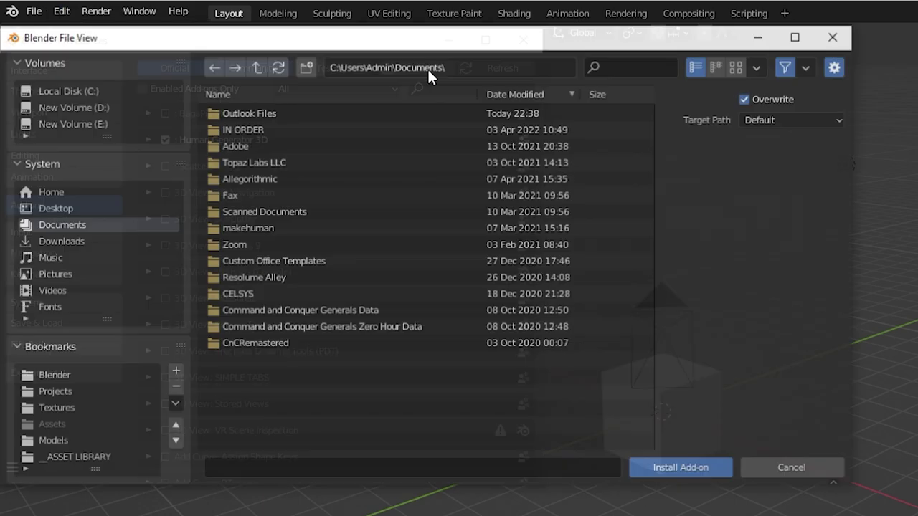
double_click(275, 112)
click(275, 112)
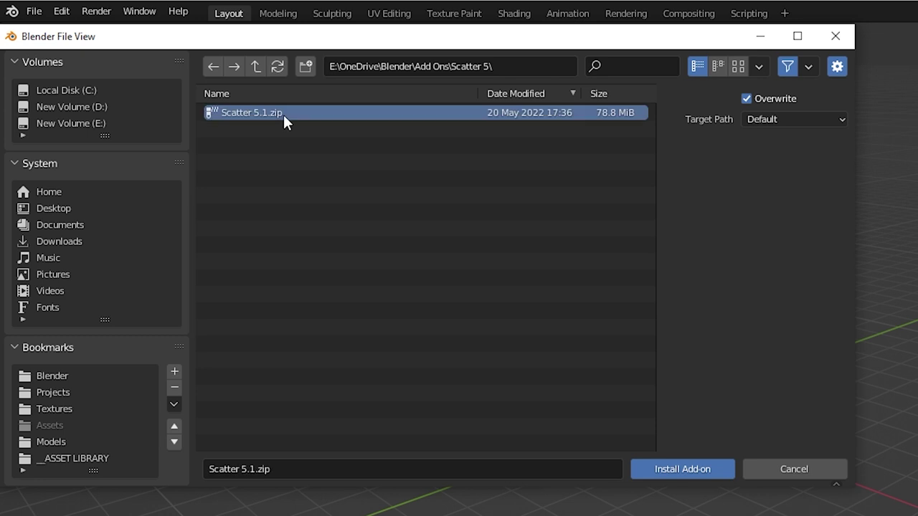
click(708, 471)
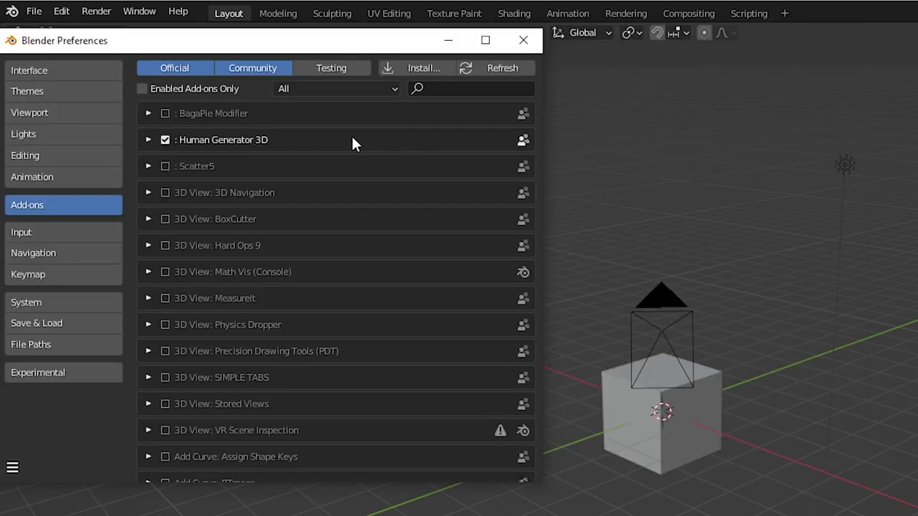
Find the Scatter5 add-on by filtering for "scatt" and enable it.
click(443, 89)
text(scatt)
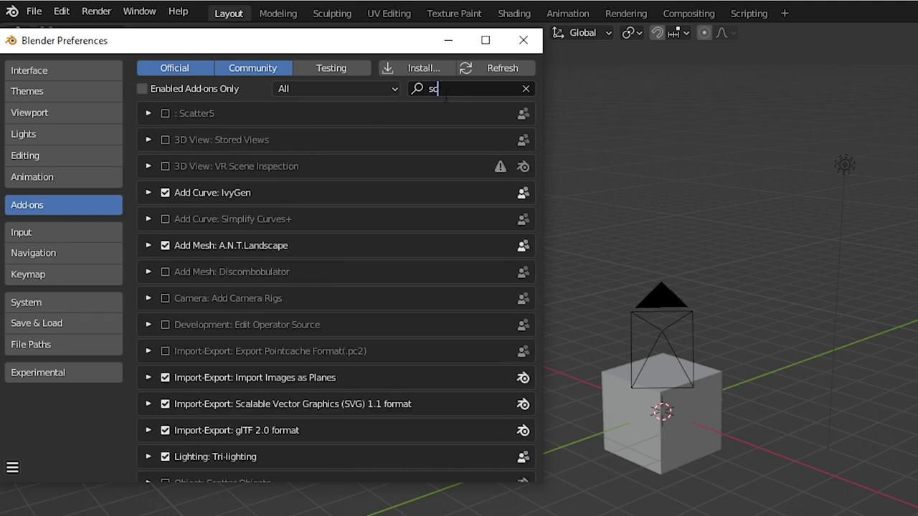
click(165, 114)
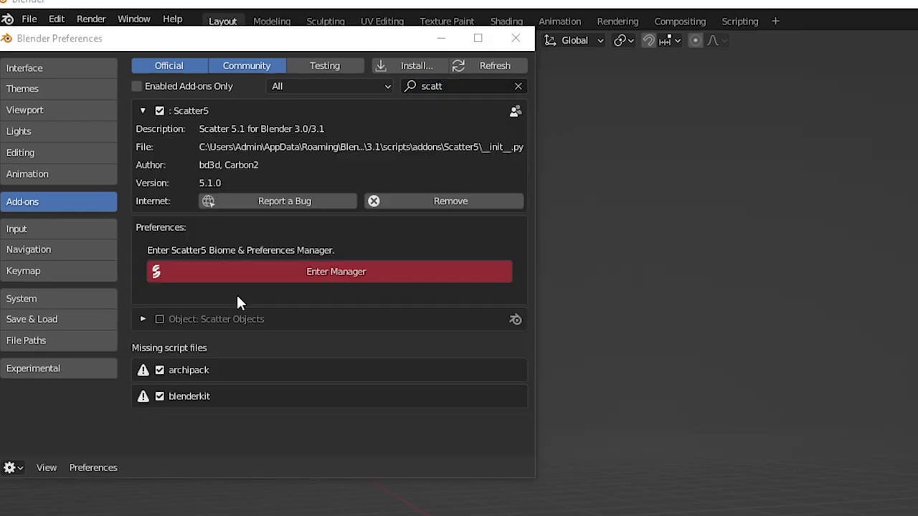
Look through the Scatter5 manager's Biomes Library and Biomes Online collections, and exit the manager.
click(279, 277)
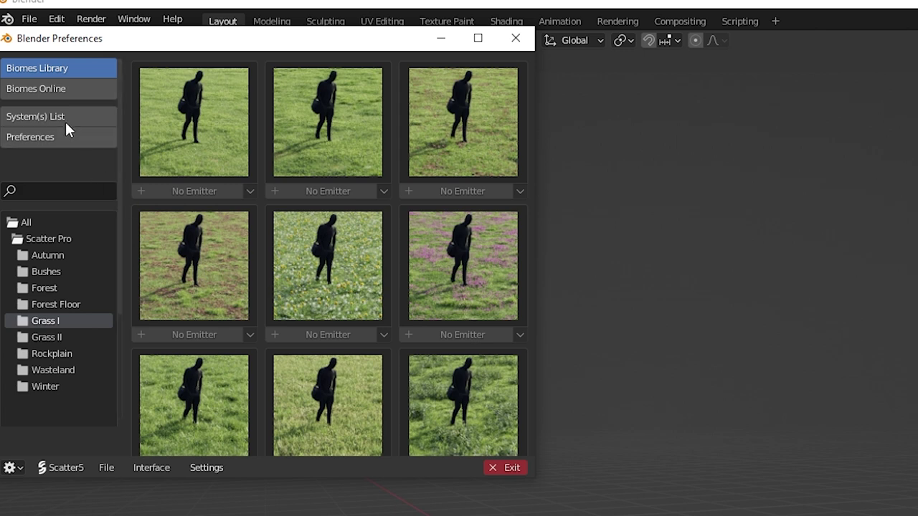
click(53, 86)
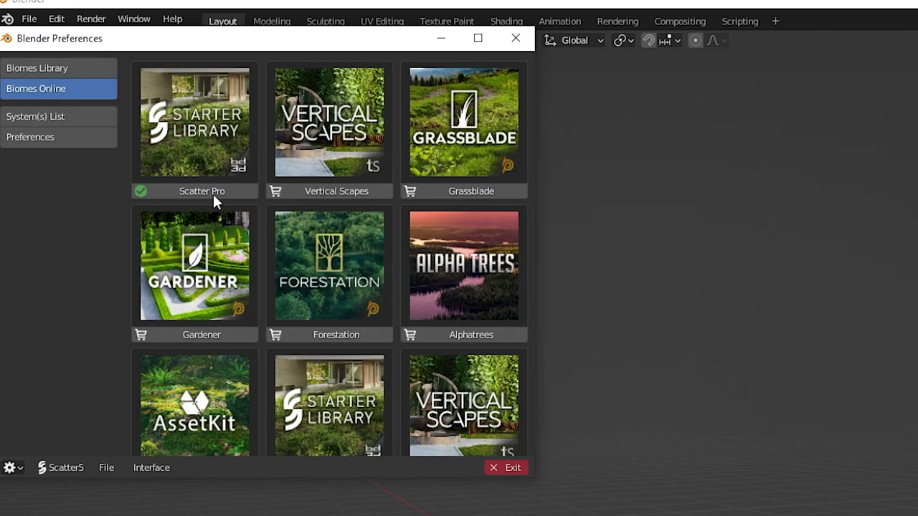
click(507, 467)
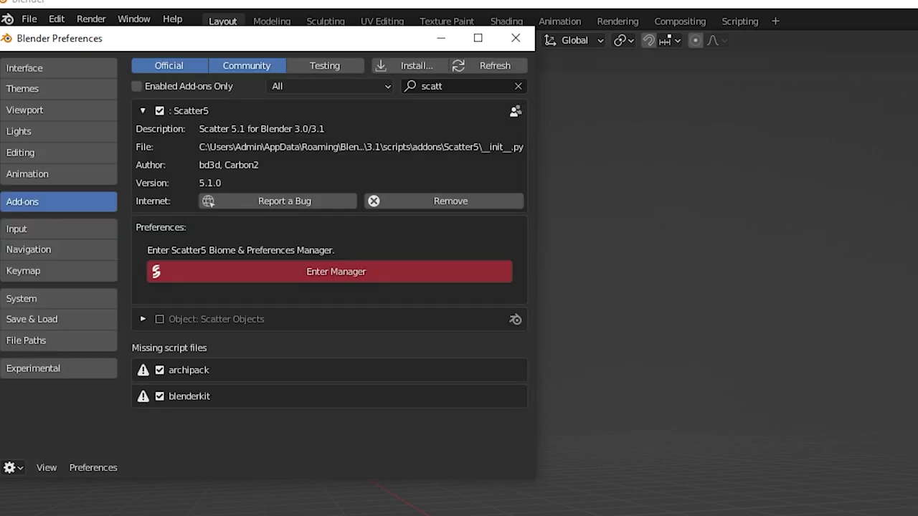
Make sure Scatter5 is enabled and copy the Library Location path from its manager preferences.
click(159, 111)
click(164, 115)
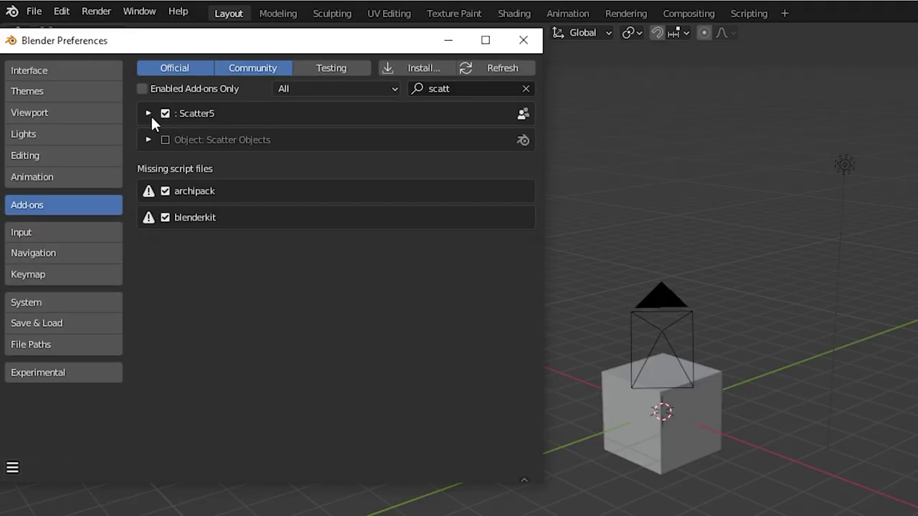
click(148, 115)
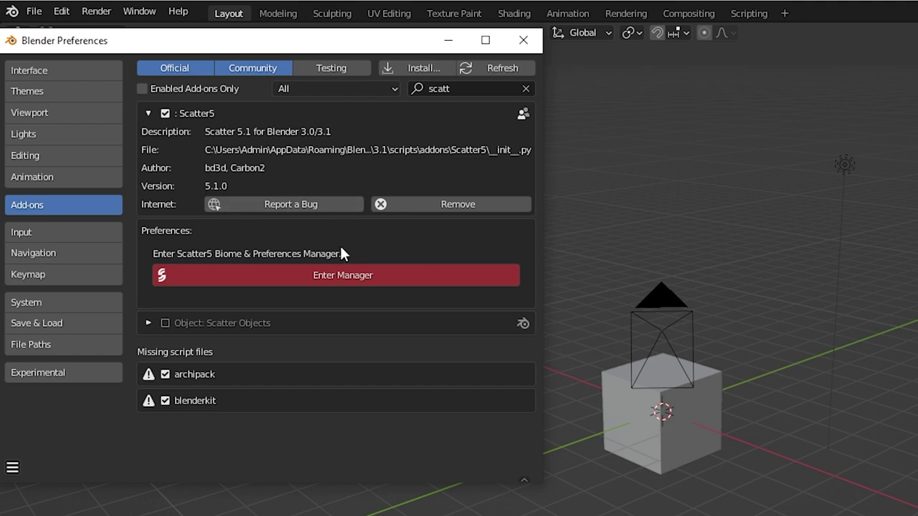
click(310, 275)
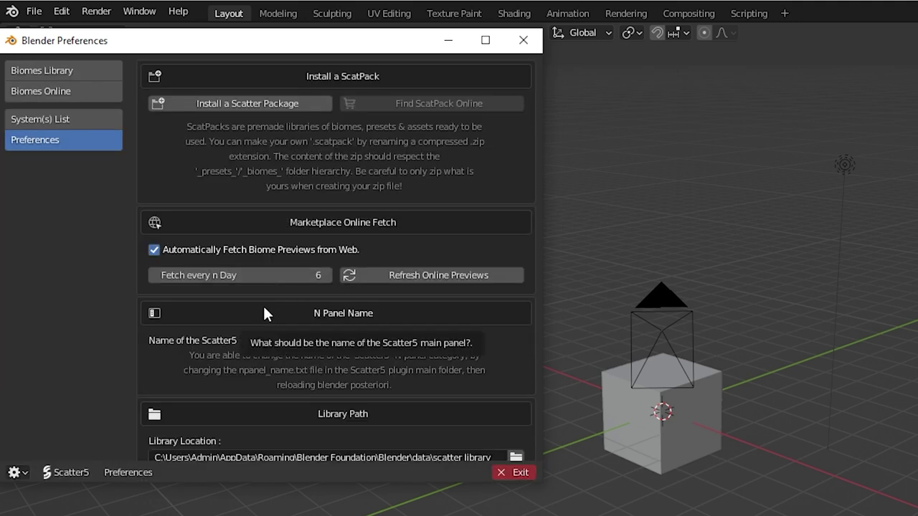
scroll(263, 314, down, 5)
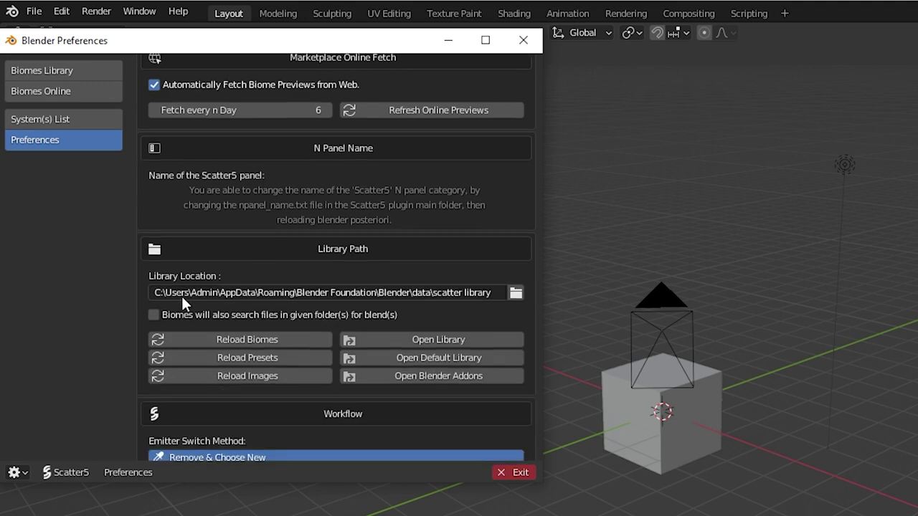
click(348, 288)
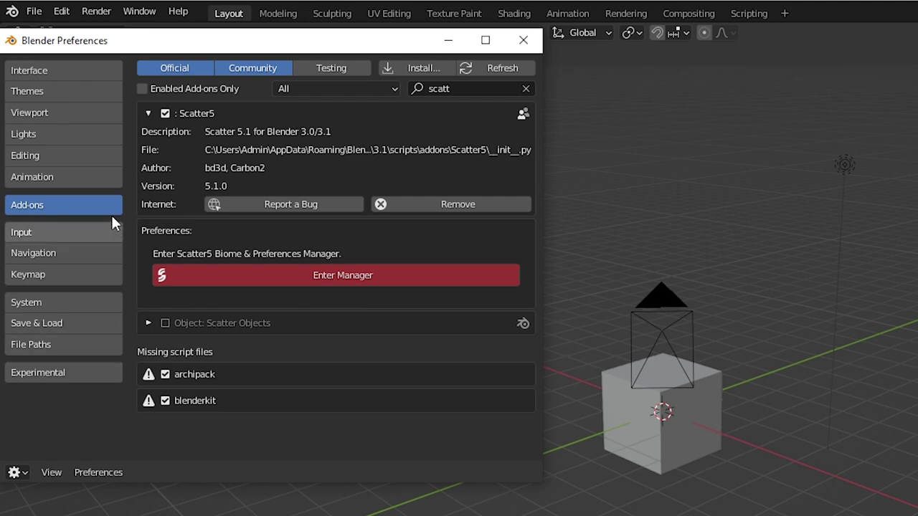
Add an asset library in the file paths and set its path to the copied scatter library folder.
click(66, 344)
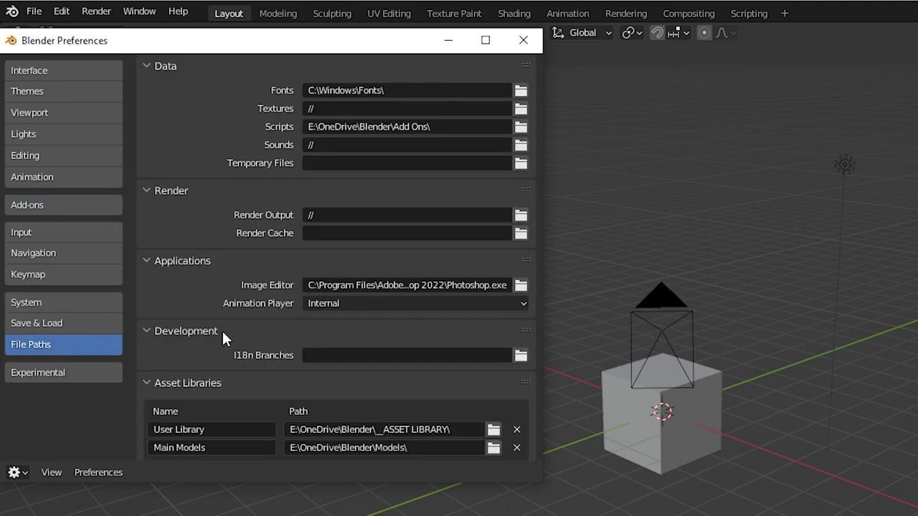
scroll(224, 331, down, 2)
click(516, 439)
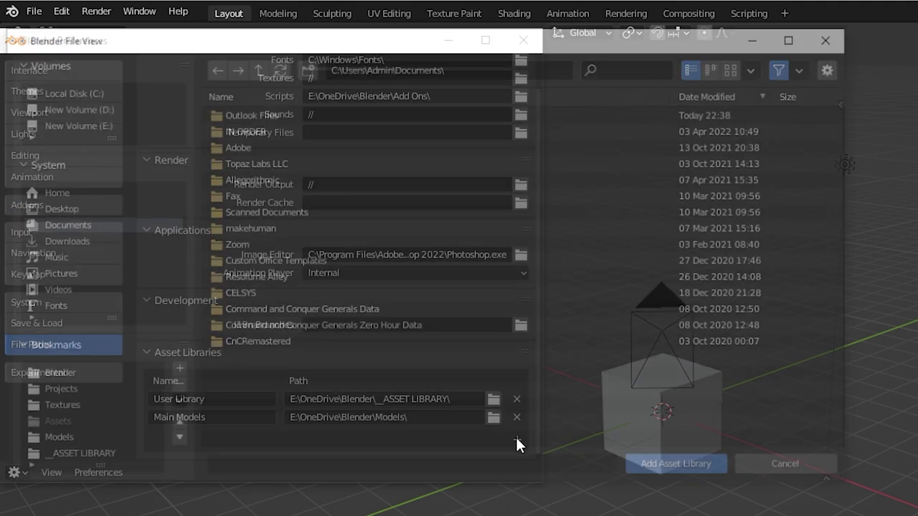
click(711, 470)
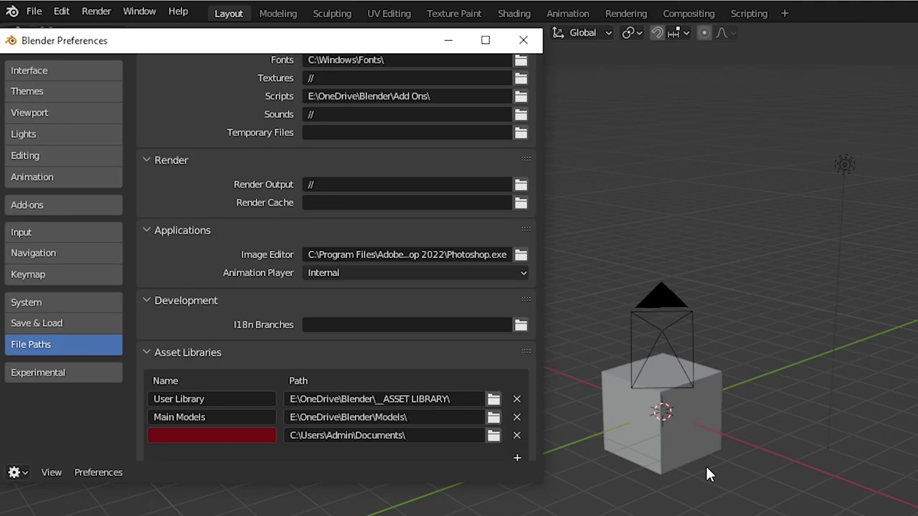
click(434, 435)
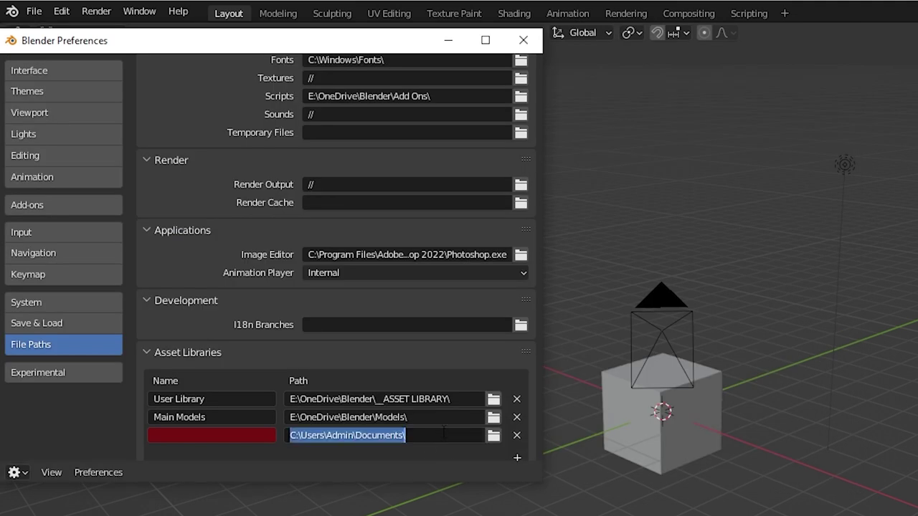
key(ctrl+v)
key(Return)
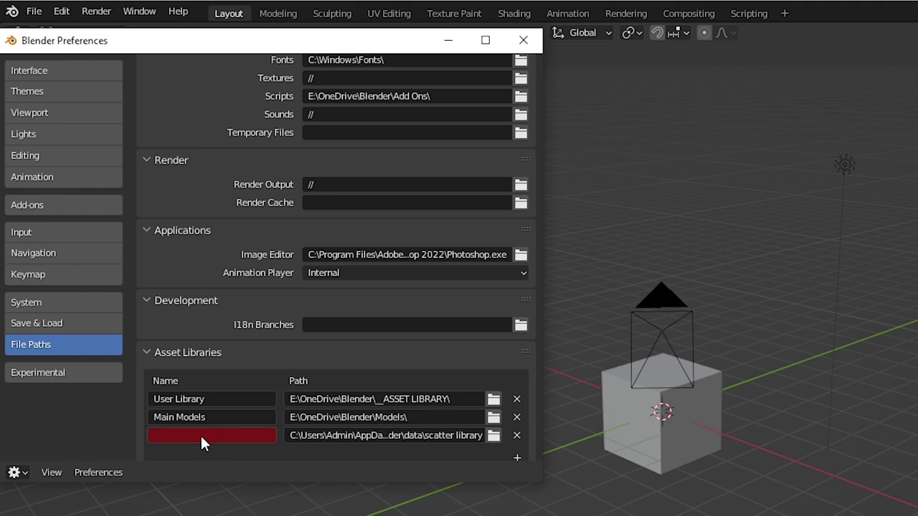
Name the new asset library Scatter and save the preferences.
click(205, 435)
text(Scat)
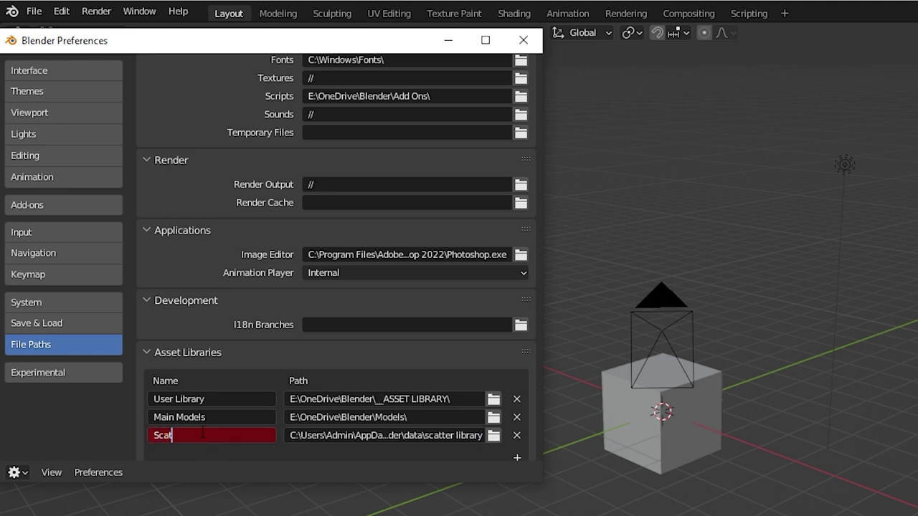
text(ter)
key(Return)
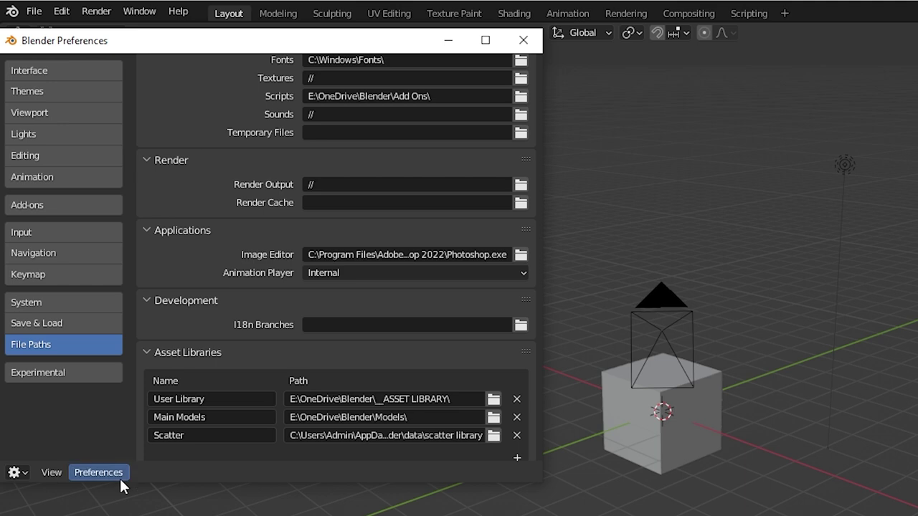
click(99, 474)
click(118, 450)
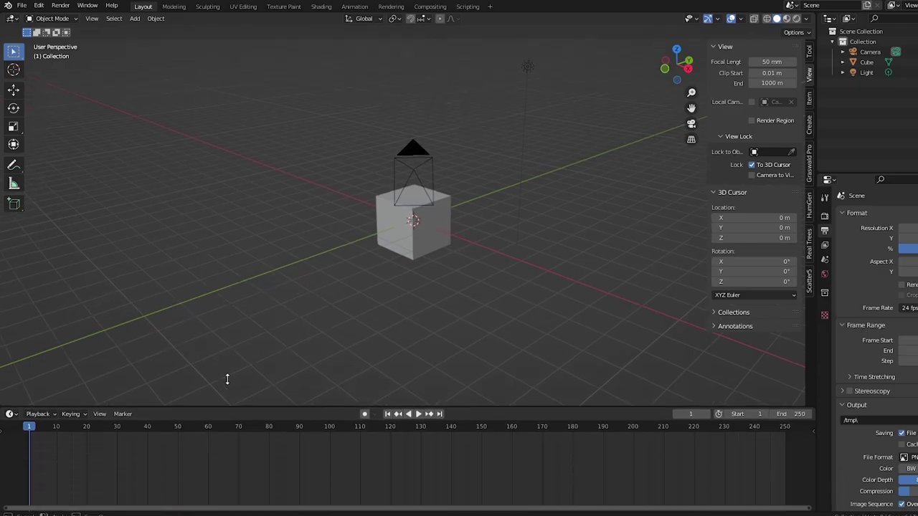
Enlarge the timeline area, turn it into an Asset Browser and display the Scatter library.
drag(227, 379, 240, 306)
click(10, 315)
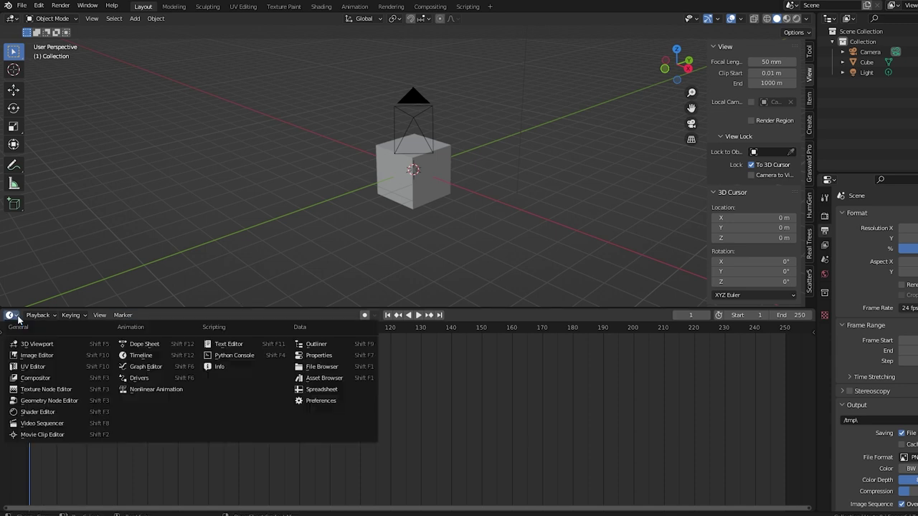
click(314, 380)
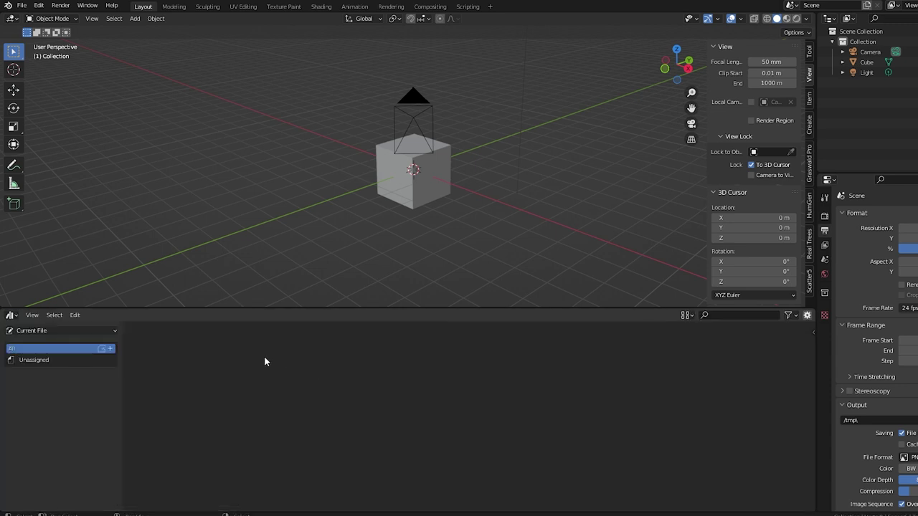
click(79, 330)
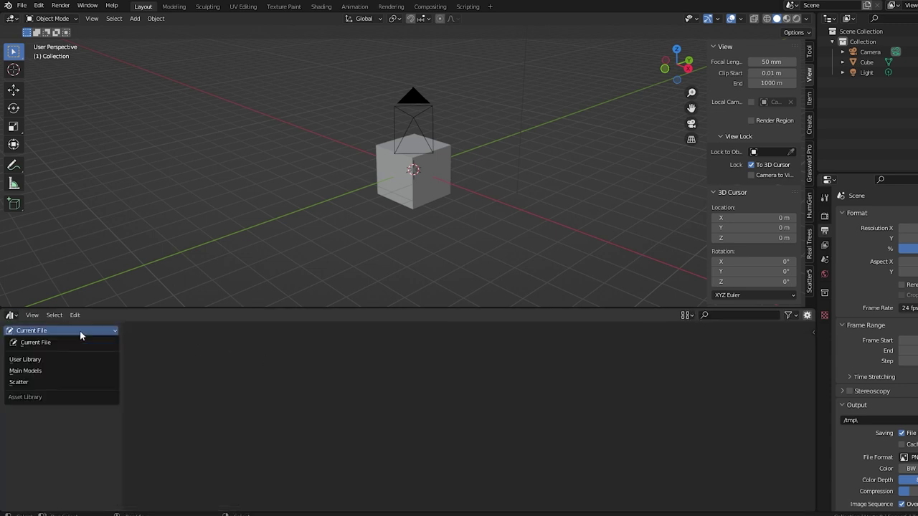
click(66, 382)
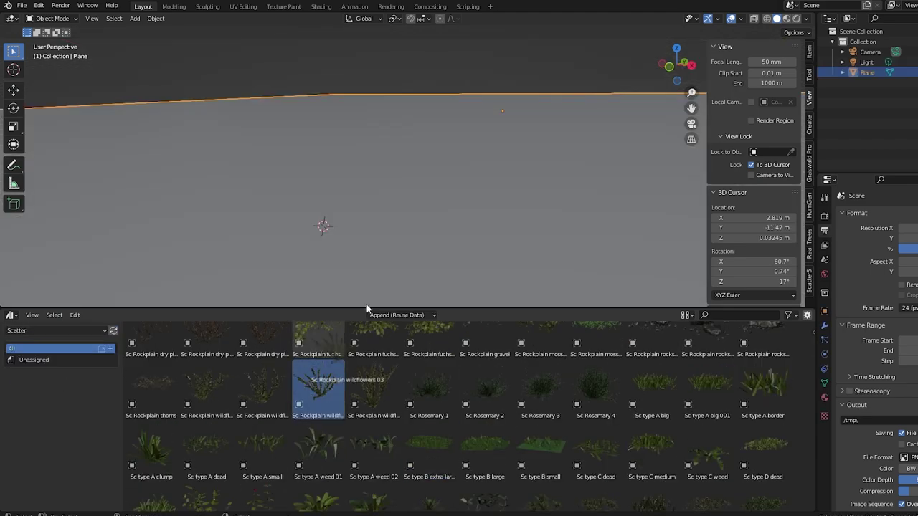
Place the Sc Rockplain wildflowers 03 and Sc Rosemary 1 assets on the plane.
drag(366, 308, 384, 219)
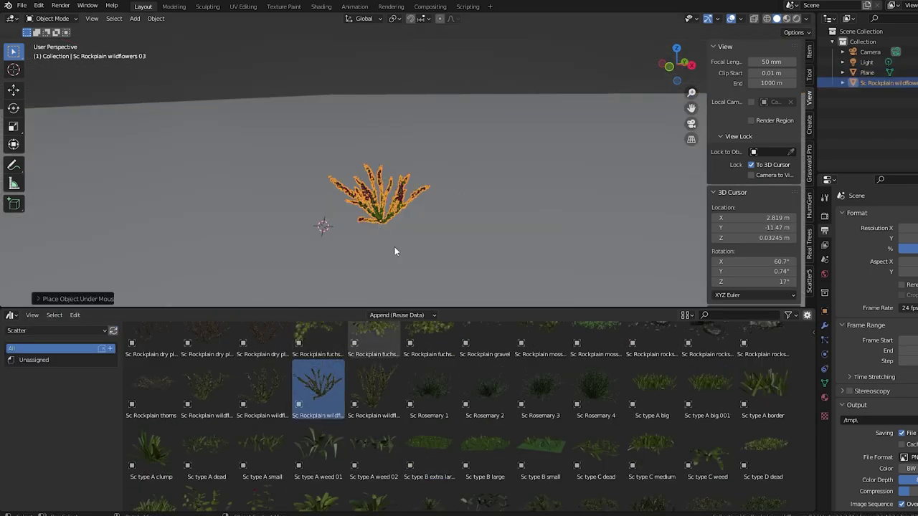
drag(429, 388, 198, 207)
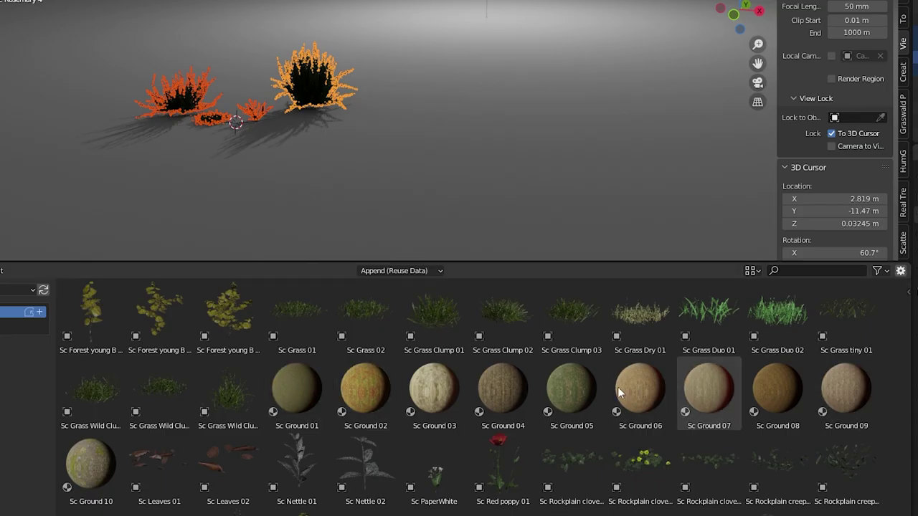
Apply the Sc Ground 02 material to the ground plane.
drag(388, 390, 563, 119)
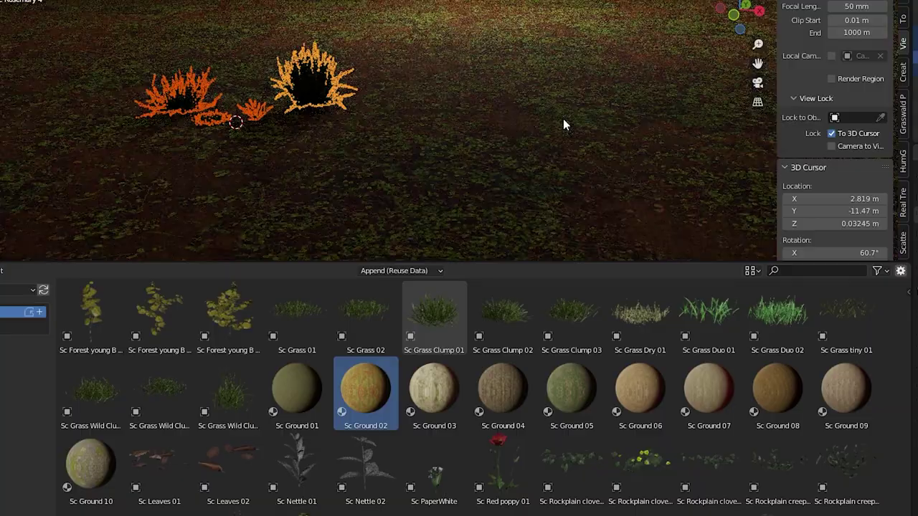
middle_drag(556, 176, 608, 174)
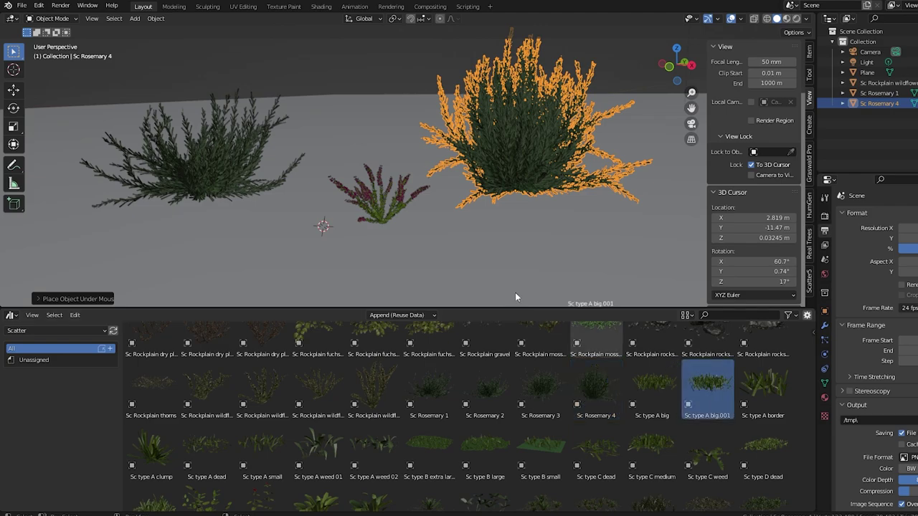
Place the Sc type A big.001 asset on the plane and set Plane as the Scatter5 emitter.
drag(515, 297, 256, 214)
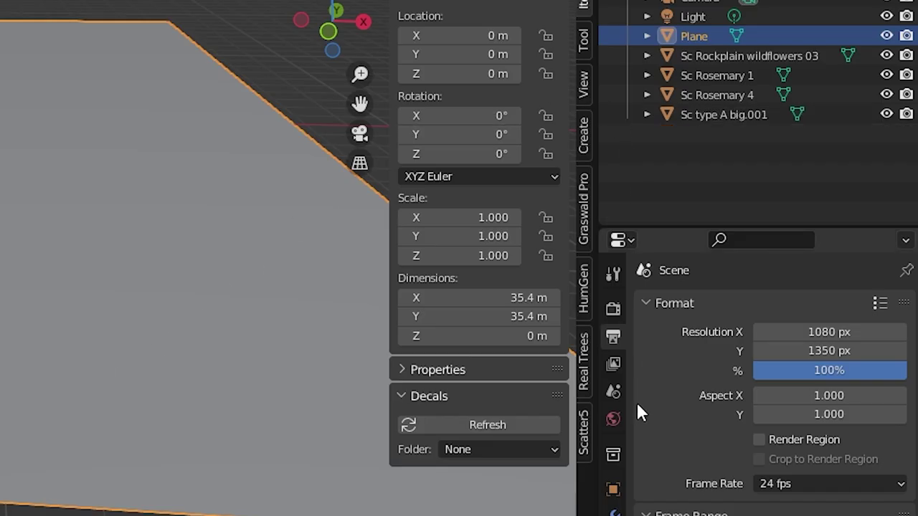
click(584, 441)
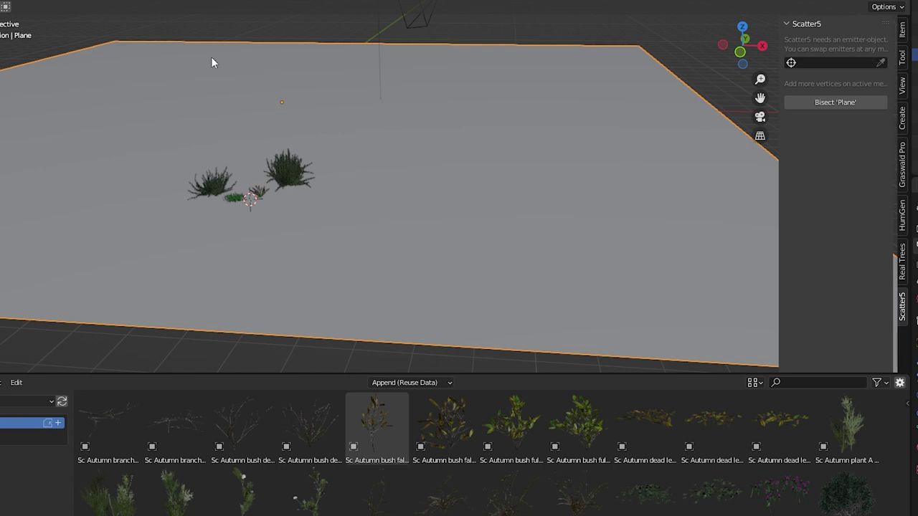
click(818, 63)
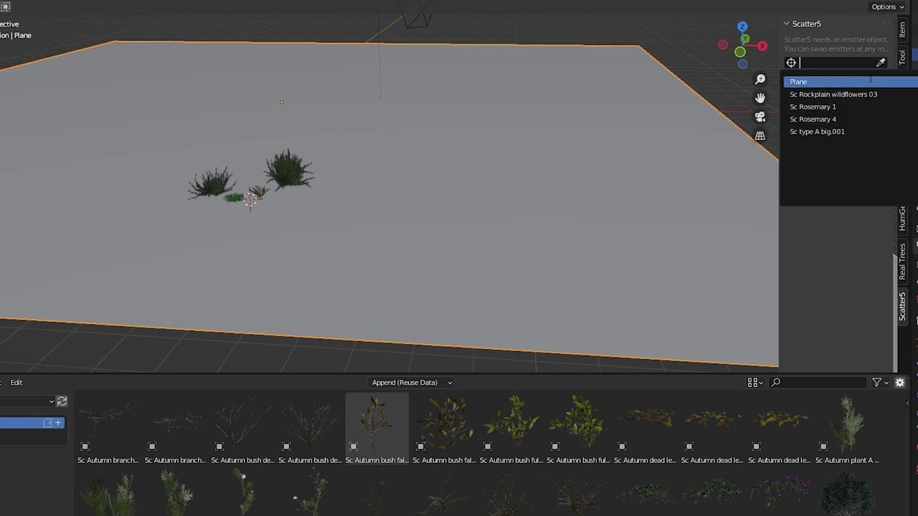
click(825, 82)
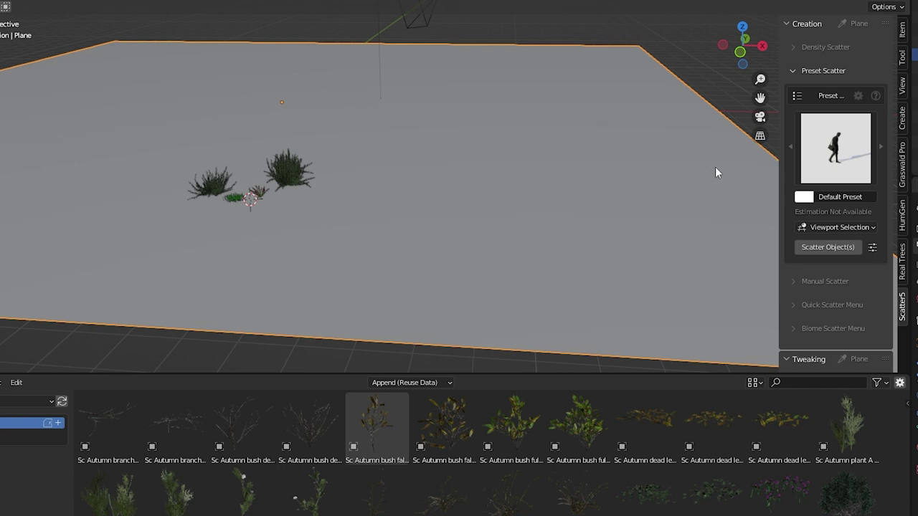
Collapse Preset Scatter and look through the contents of Scatter5's Tweaking and Extras sections.
click(792, 72)
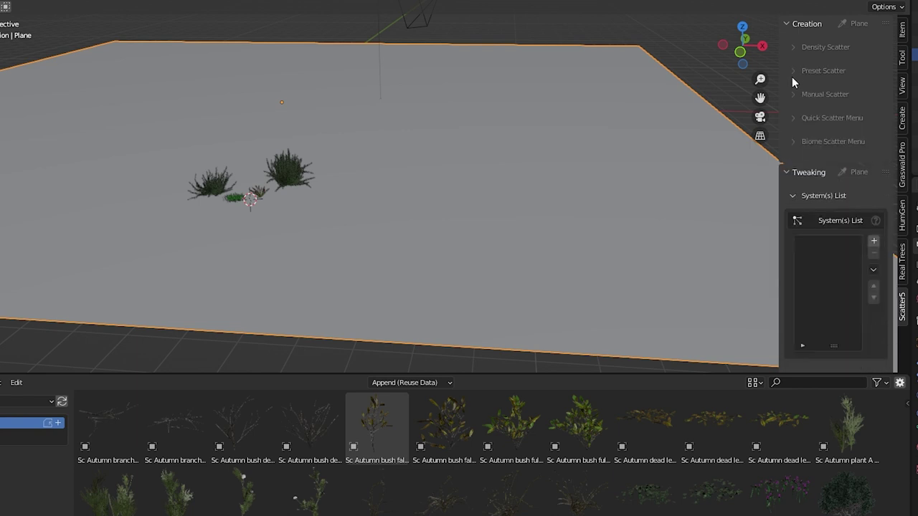
click(790, 172)
click(787, 189)
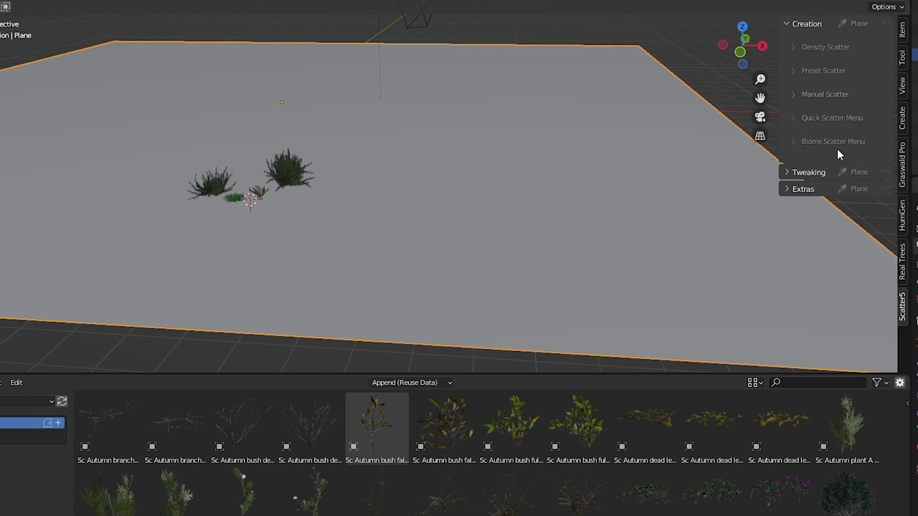
click(784, 173)
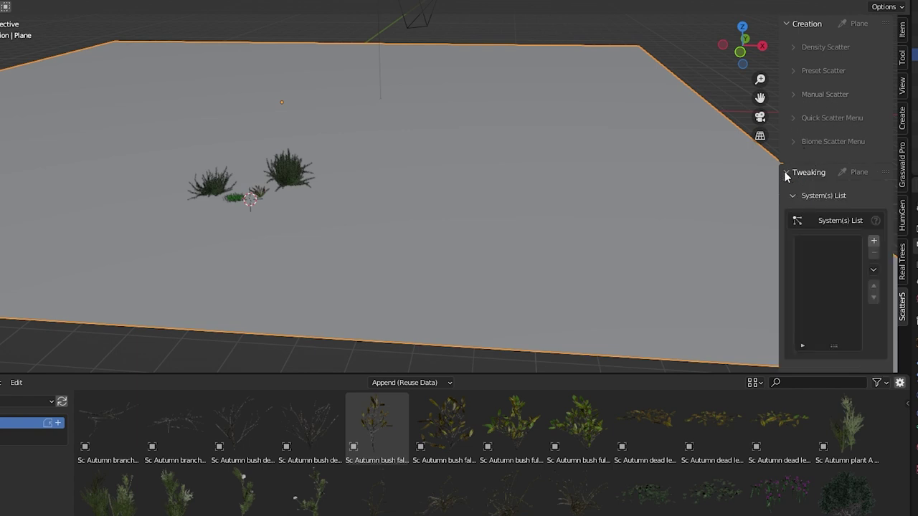
click(784, 171)
click(784, 189)
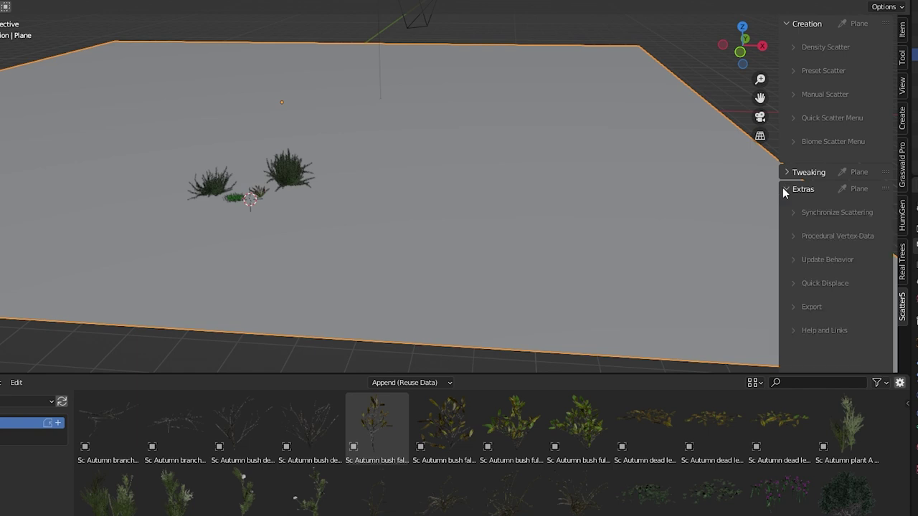
click(783, 189)
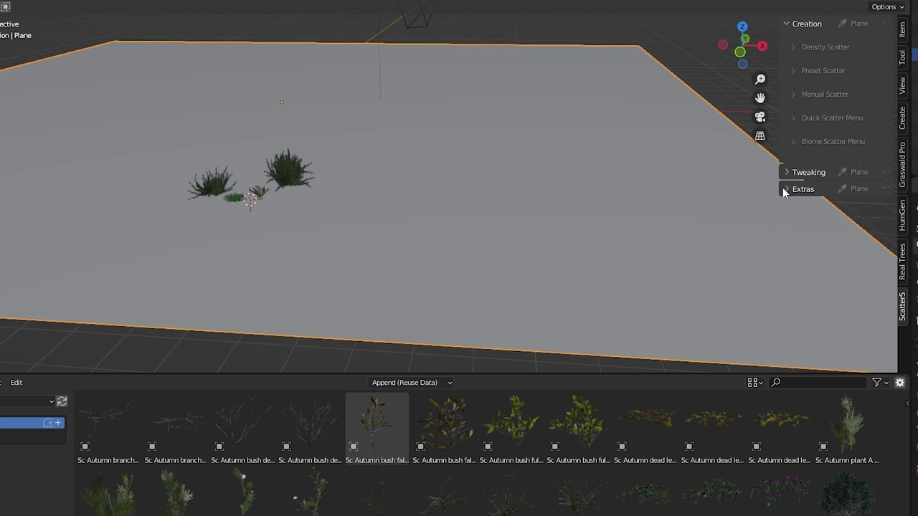
Scatter the four placed plants over the plane with Density Scatter, using Viewport Selection at 10 particles per m².
click(793, 47)
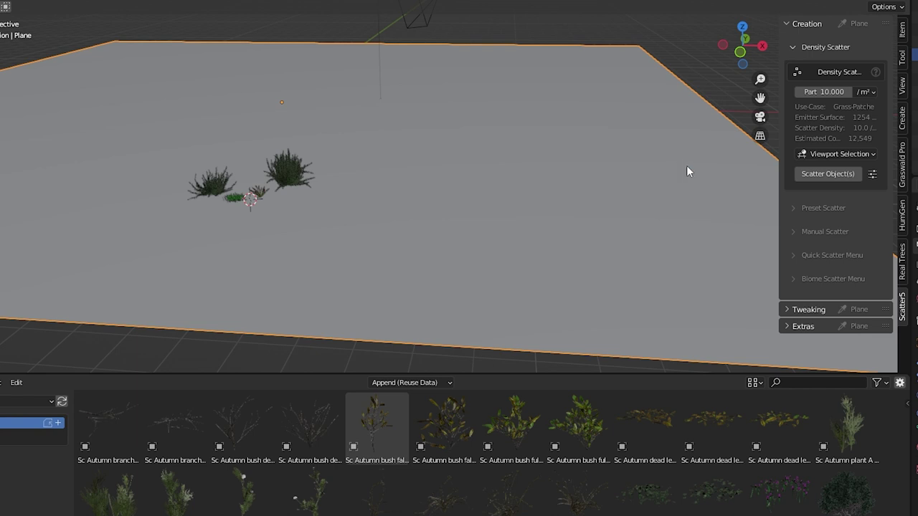
click(855, 155)
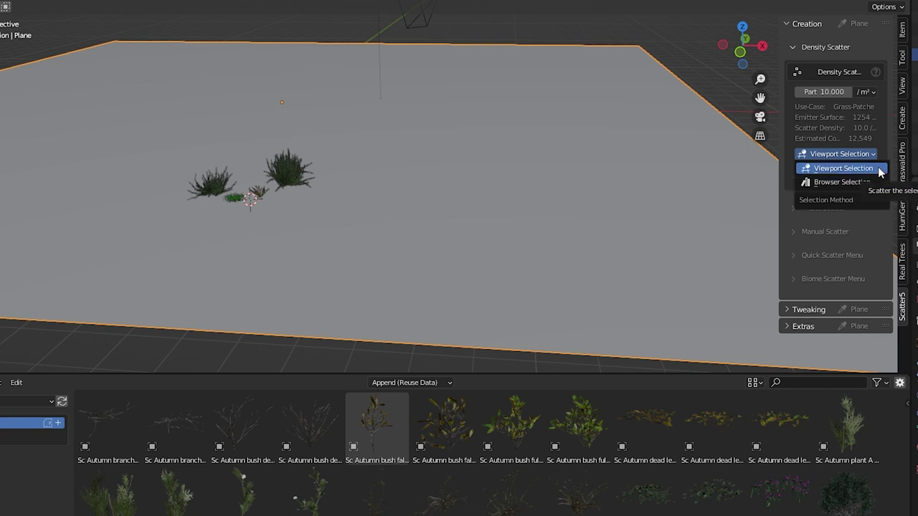
click(289, 170)
shift+click(236, 198)
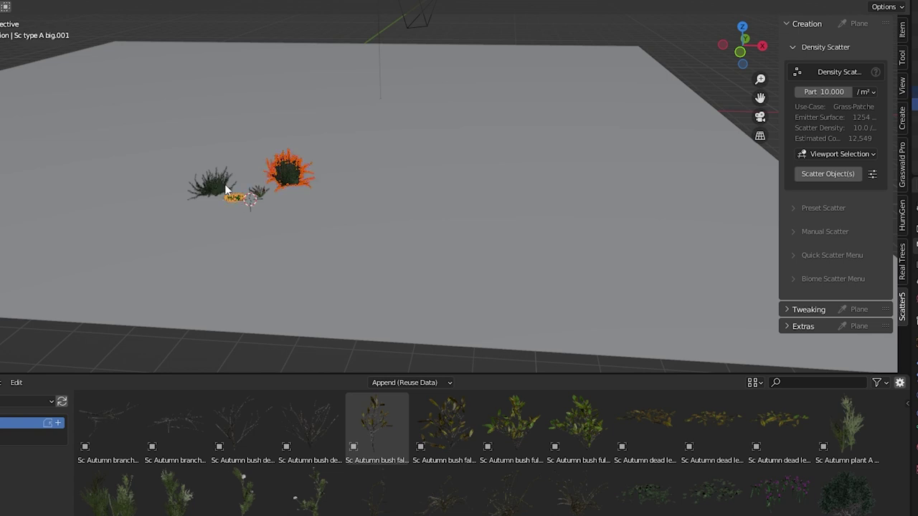
shift+click(225, 188)
shift+click(260, 194)
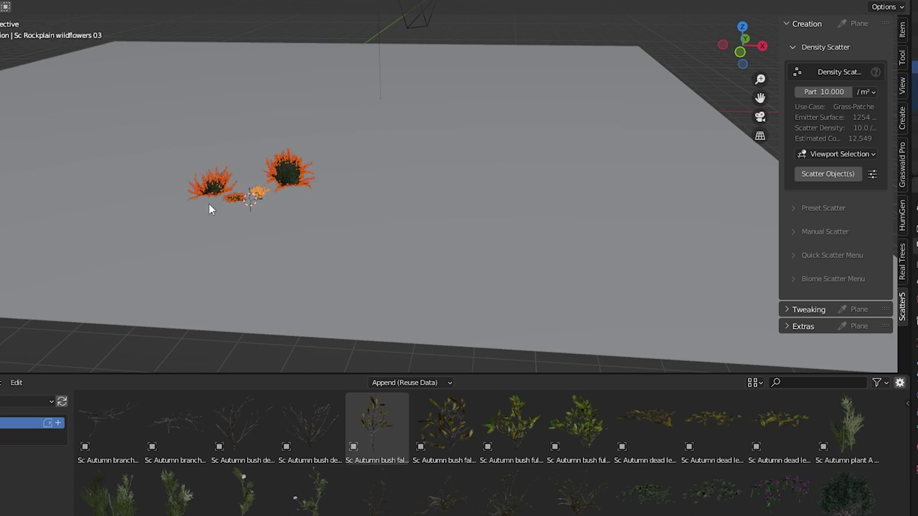
click(818, 175)
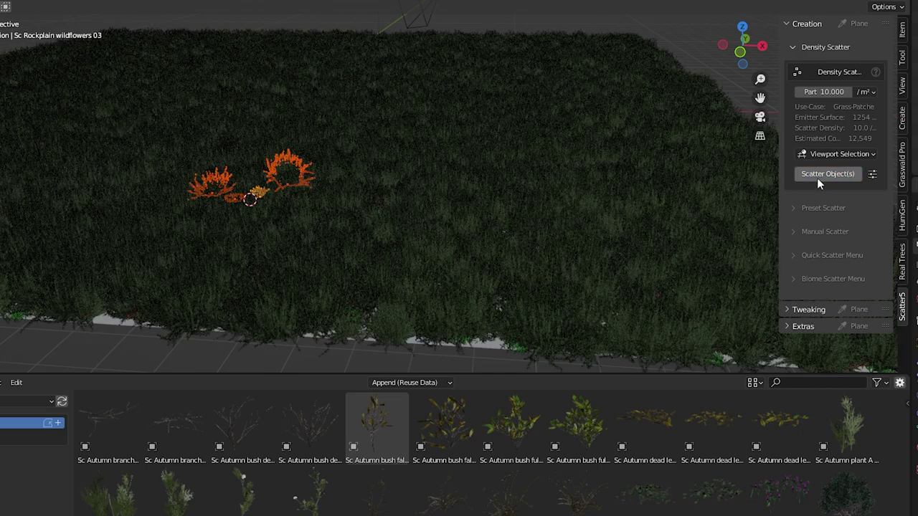
middle_drag(485, 202, 352, 224)
scroll(352, 228, down, 6)
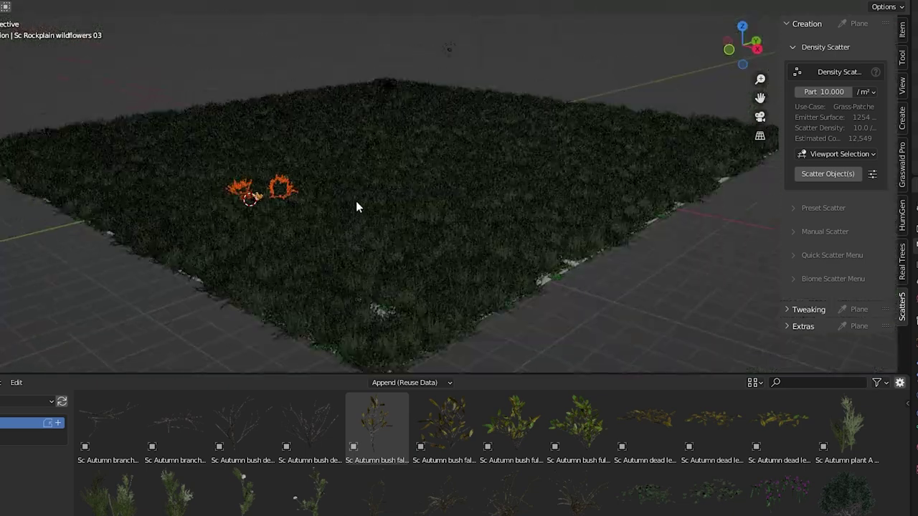
middle_drag(390, 195, 517, 208)
click(818, 175)
Switch Density Scatter to Browser Selection and scatter two neighbouring Sc Autumn bush assets over the plane at 10 particles per m².
click(847, 155)
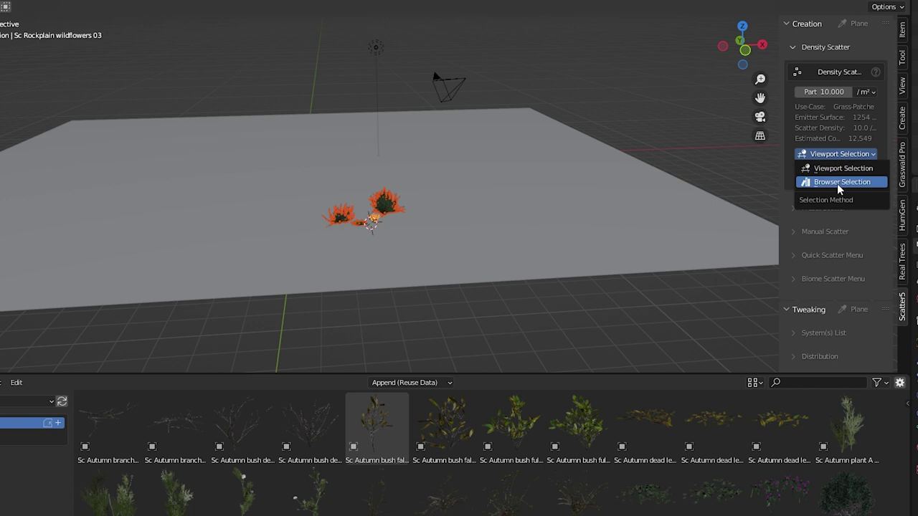
click(837, 183)
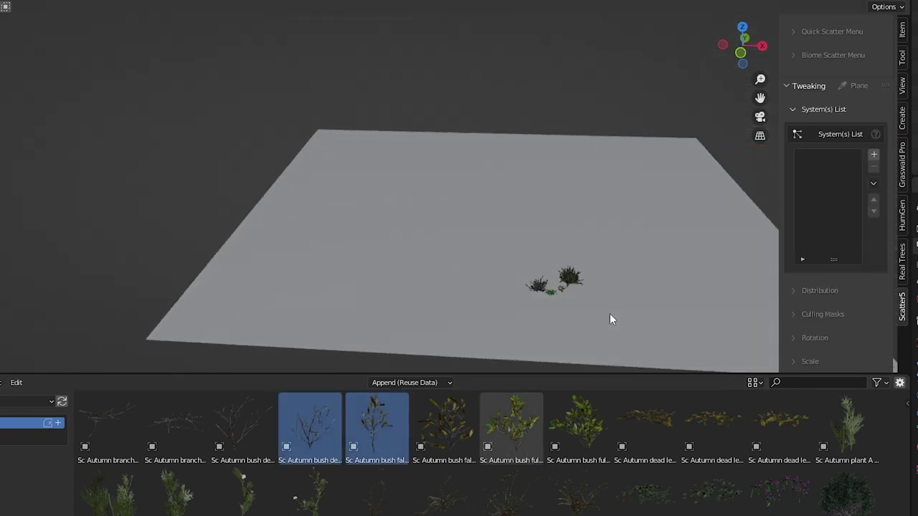
scroll(610, 317, up, 1)
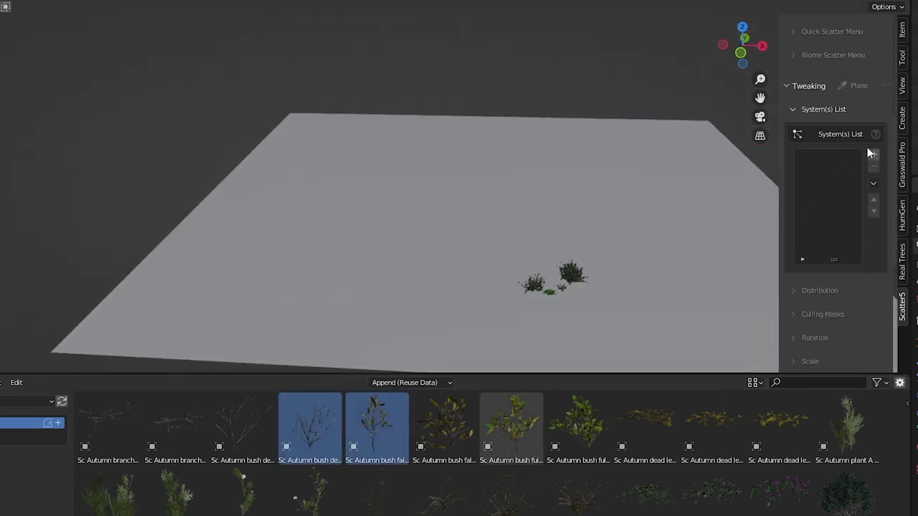
scroll(864, 129, up, 8)
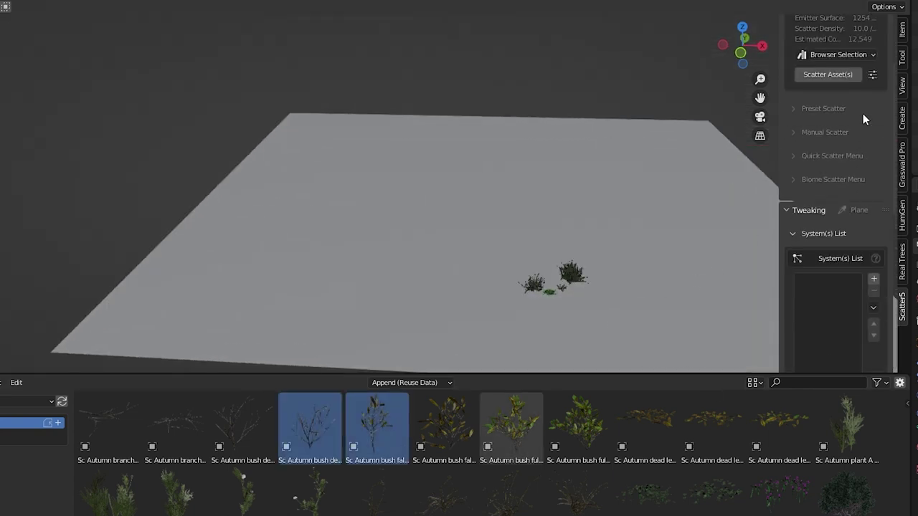
click(468, 433)
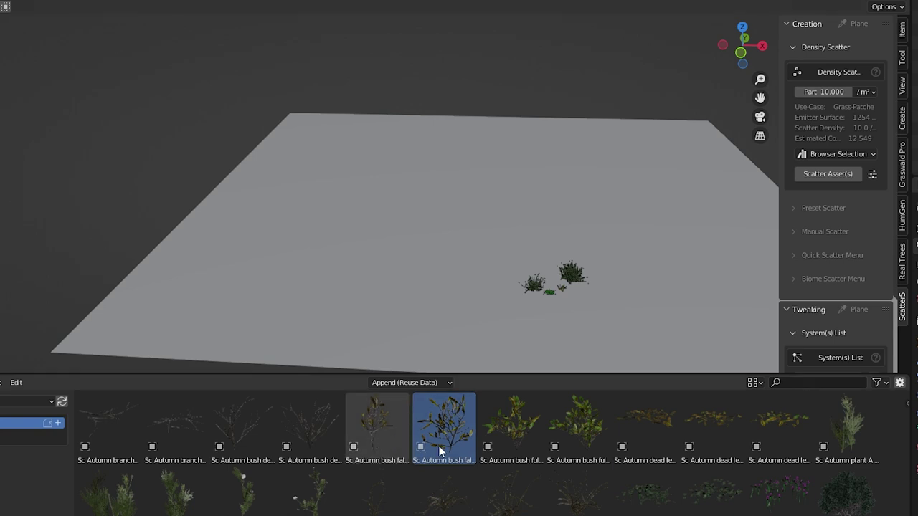
ctrl+click(534, 441)
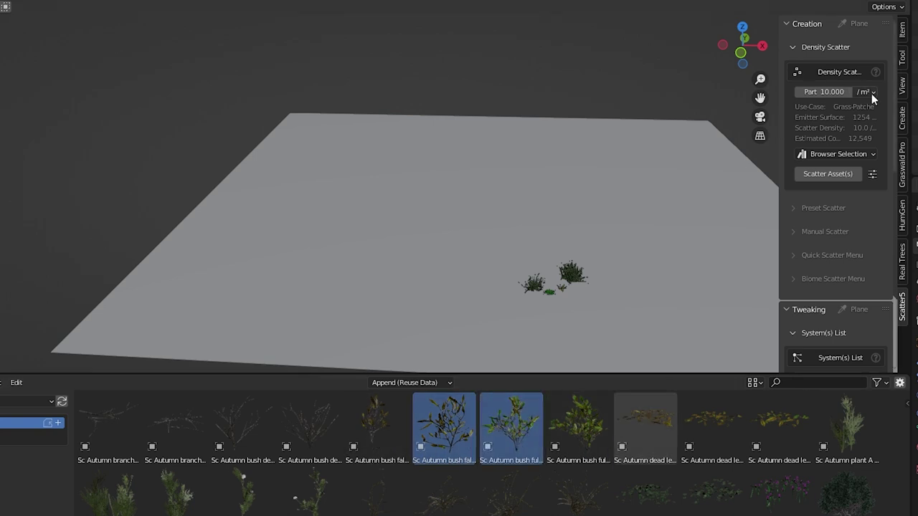
click(831, 179)
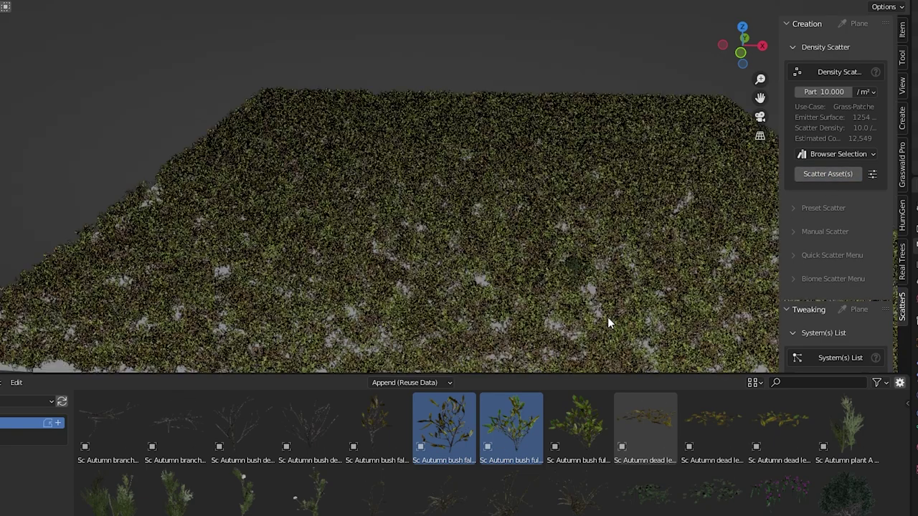
Set the Distribution density of the new scatter system to 5 particles per m².
middle_drag(608, 317, 798, 1)
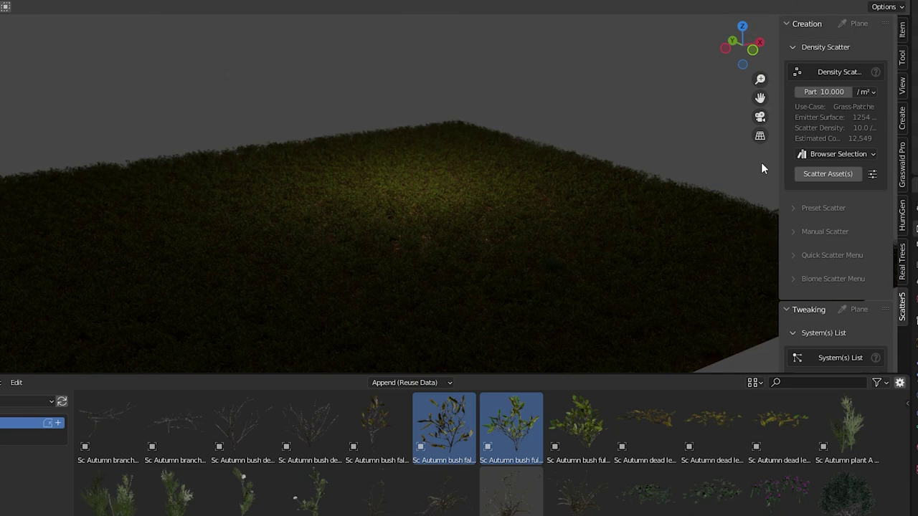
scroll(798, 233, down, 6)
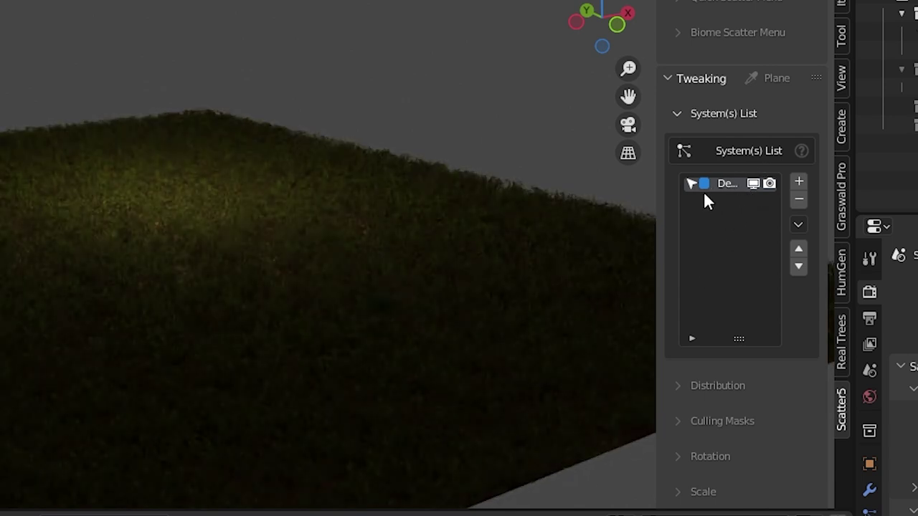
scroll(737, 203, down, 5)
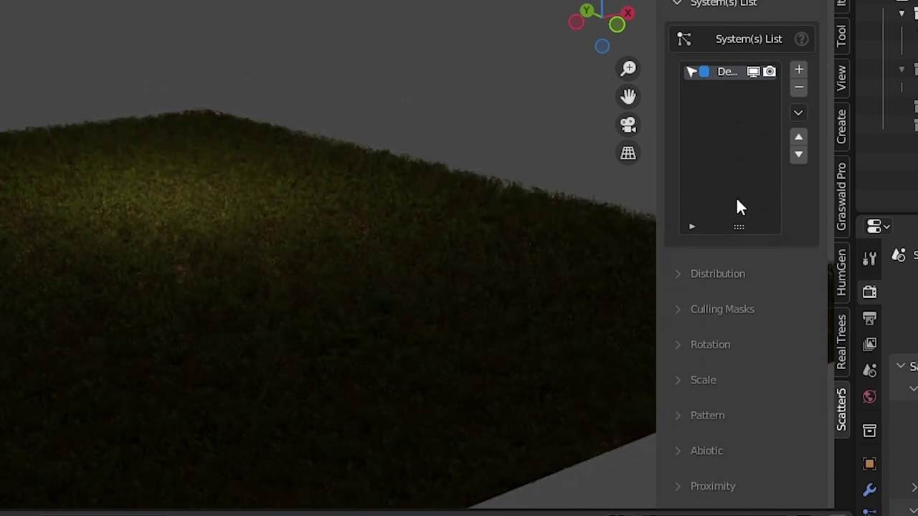
click(678, 238)
scroll(711, 227, down, 4)
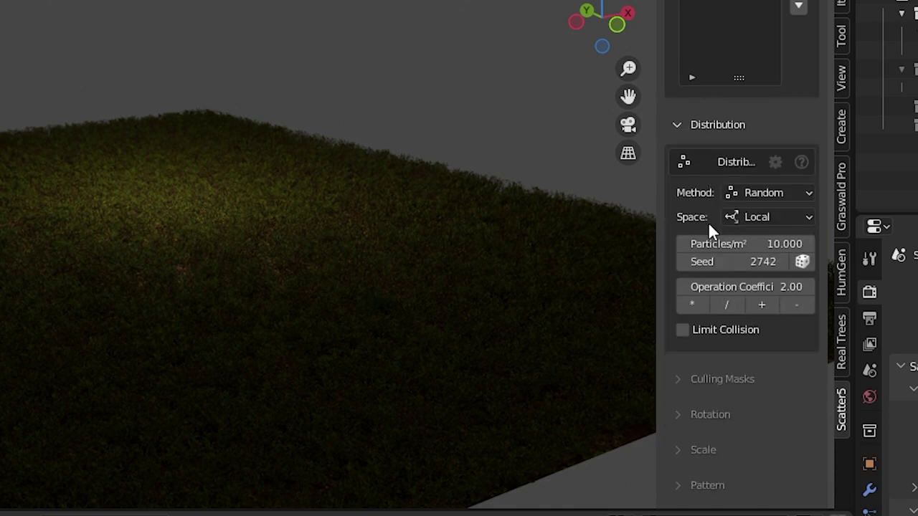
click(751, 244)
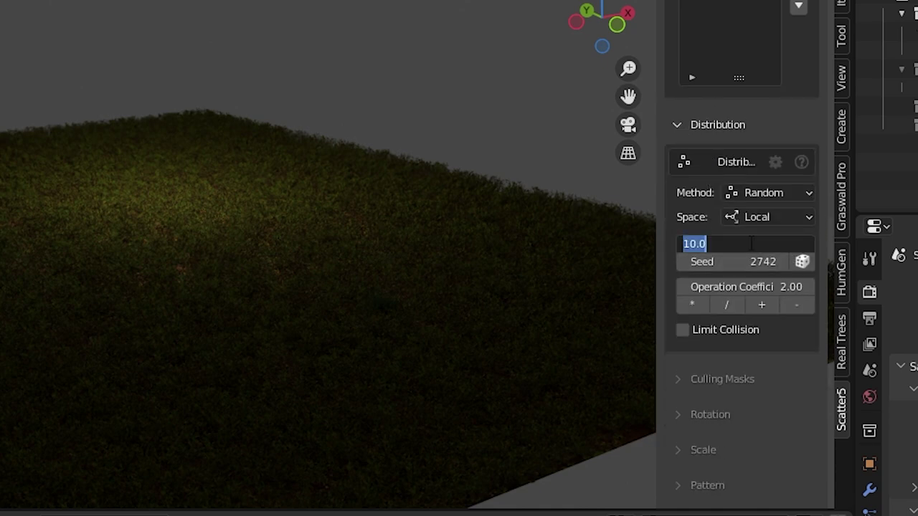
key(Return)
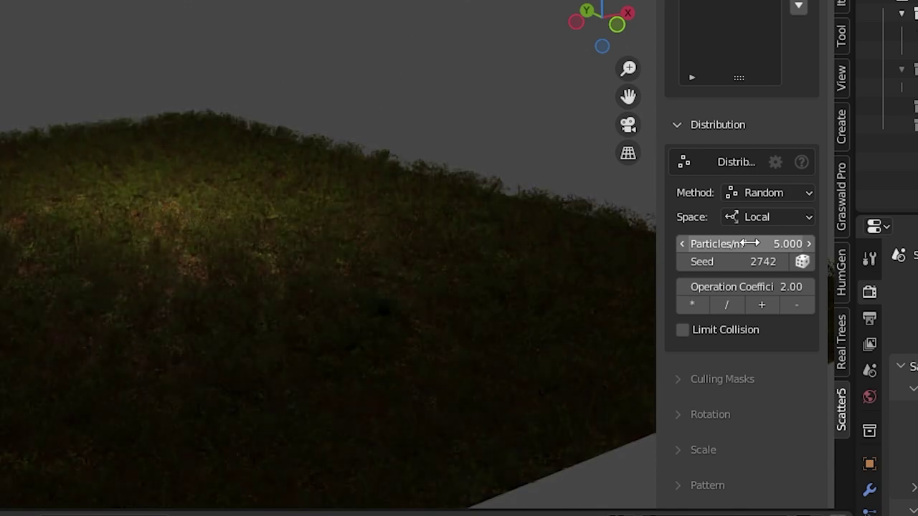
Vary the distribution seed up to 2748, finish with a randomised seed, and enable Limit Collision.
click(782, 263)
click(782, 263)
click(782, 263)
click(782, 263)
click(781, 263)
click(782, 263)
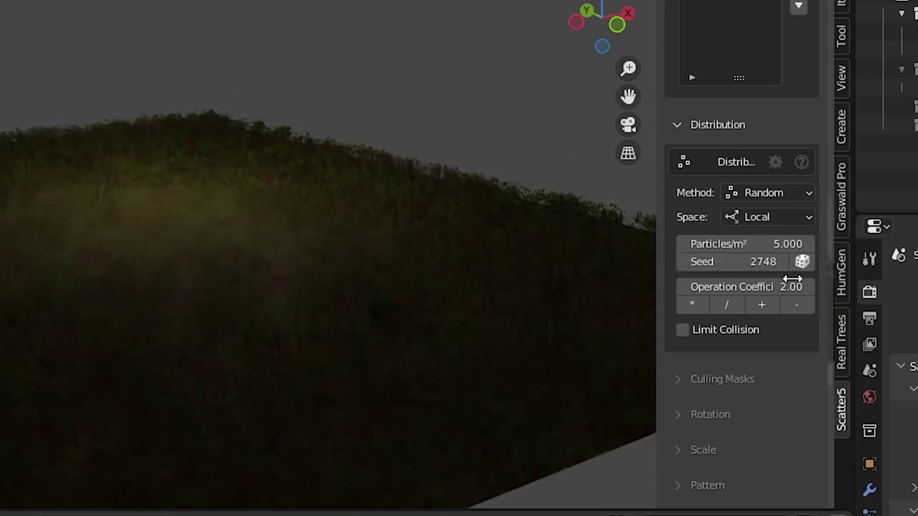
click(802, 262)
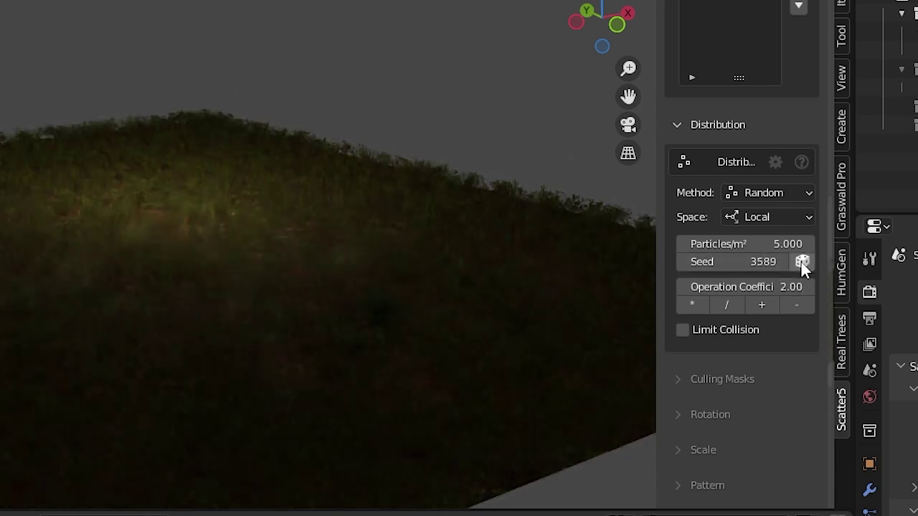
click(682, 330)
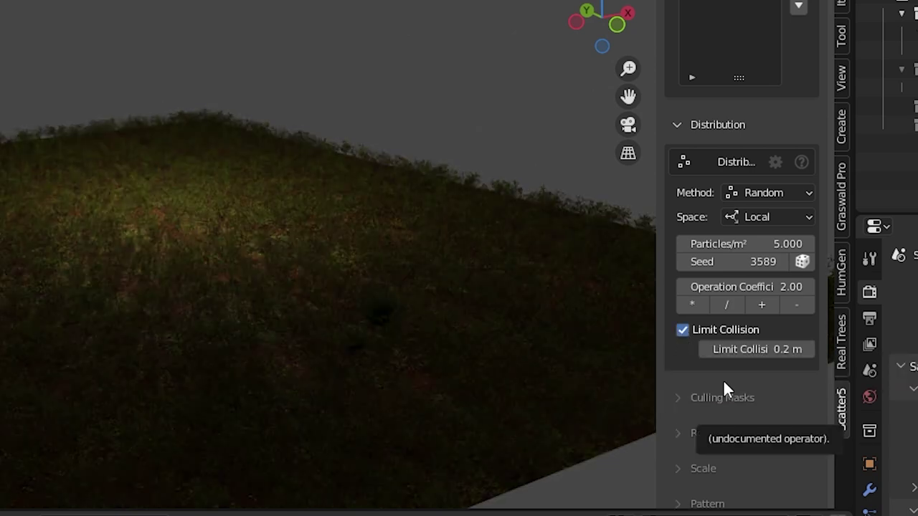
Try the Clump distribution method and switch the scatter system to the Manual method.
click(781, 194)
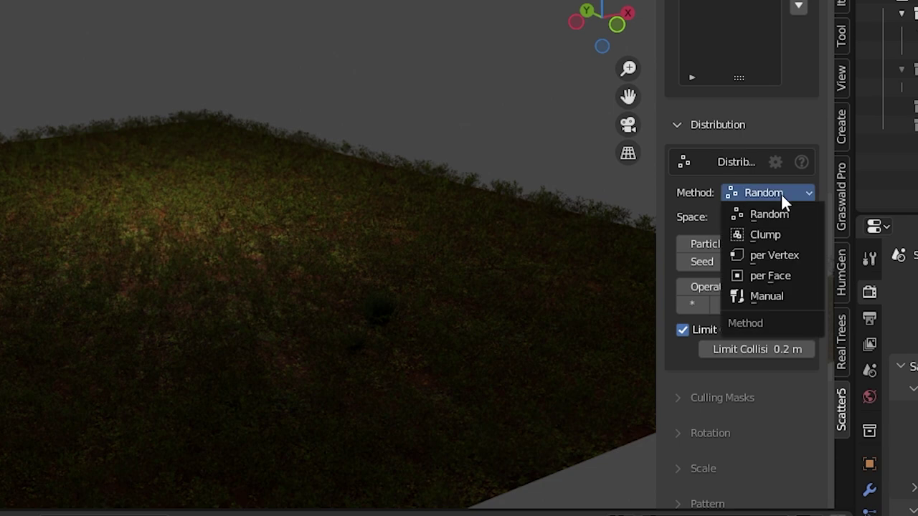
click(799, 234)
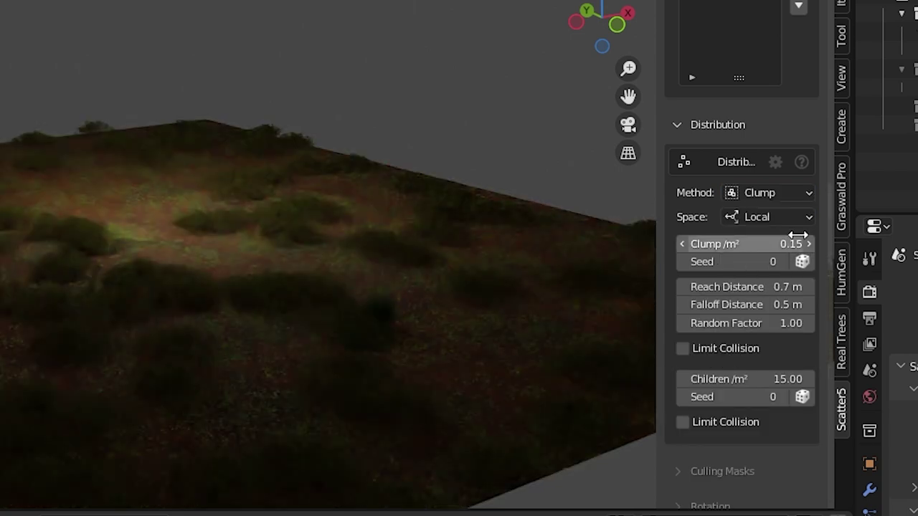
click(797, 197)
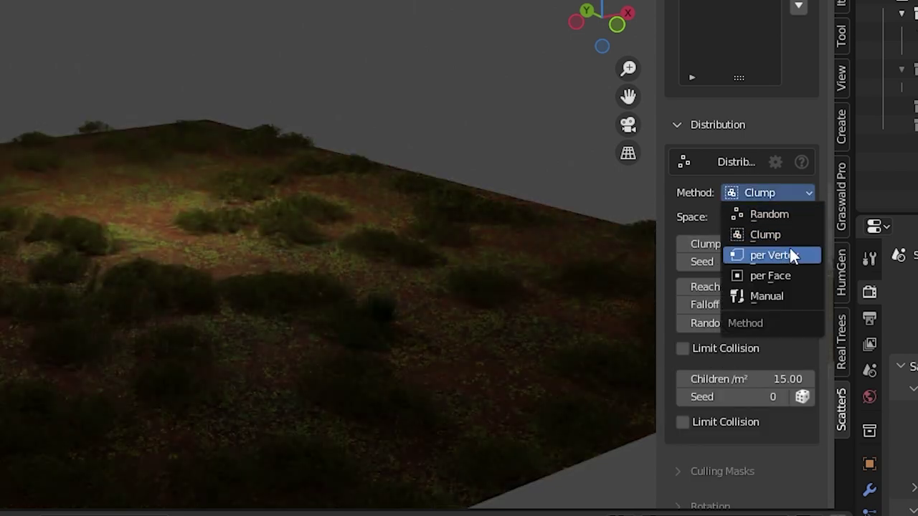
click(779, 296)
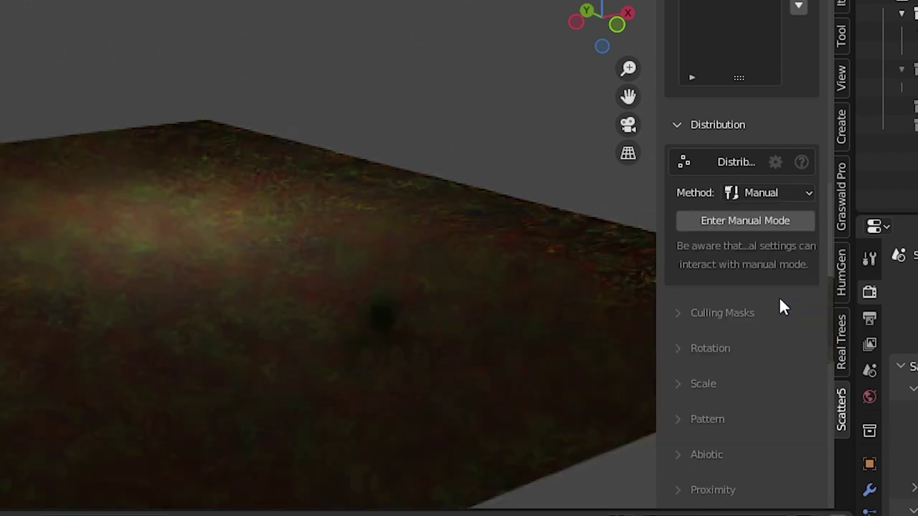
Paint bushes by hand in manual mode across the middle of the plane, and leave manual mode.
click(763, 221)
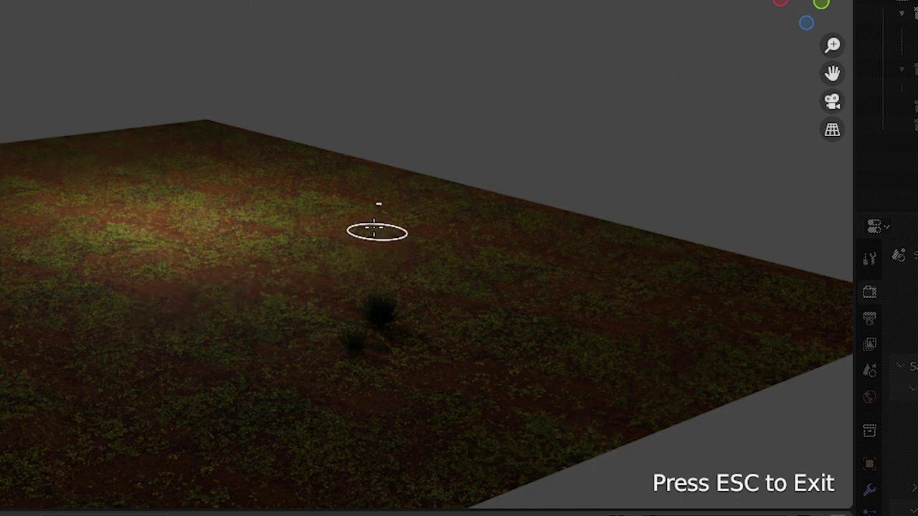
mouse_move(345, 246)
mouse_down()
mouse_move(337, 237)
mouse_move(184, 236)
mouse_move(11, 287)
mouse_move(303, 244)
mouse_move(221, 268)
mouse_move(339, 352)
mouse_move(293, 266)
mouse_move(370, 264)
mouse_up()
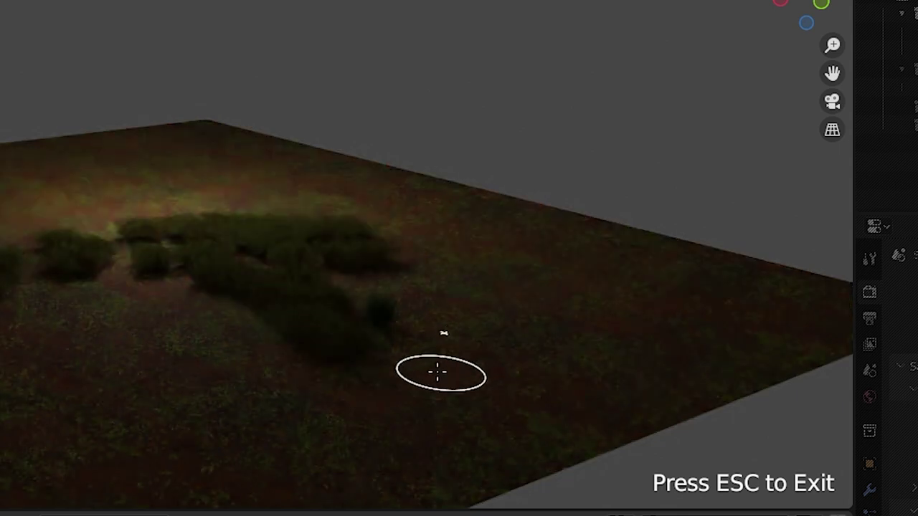
mouse_move(430, 333)
mouse_down()
mouse_move(417, 287)
mouse_move(344, 203)
mouse_move(15, 234)
mouse_move(353, 220)
mouse_move(462, 280)
mouse_up()
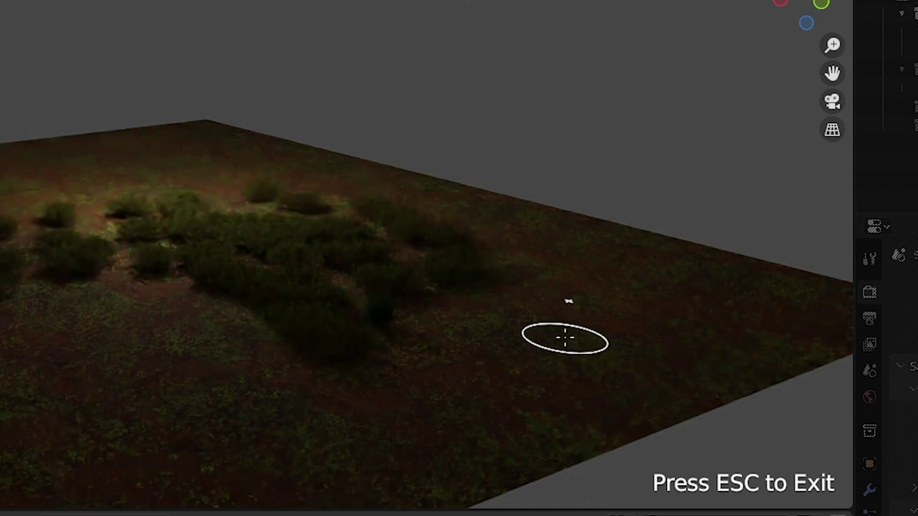
key(Escape)
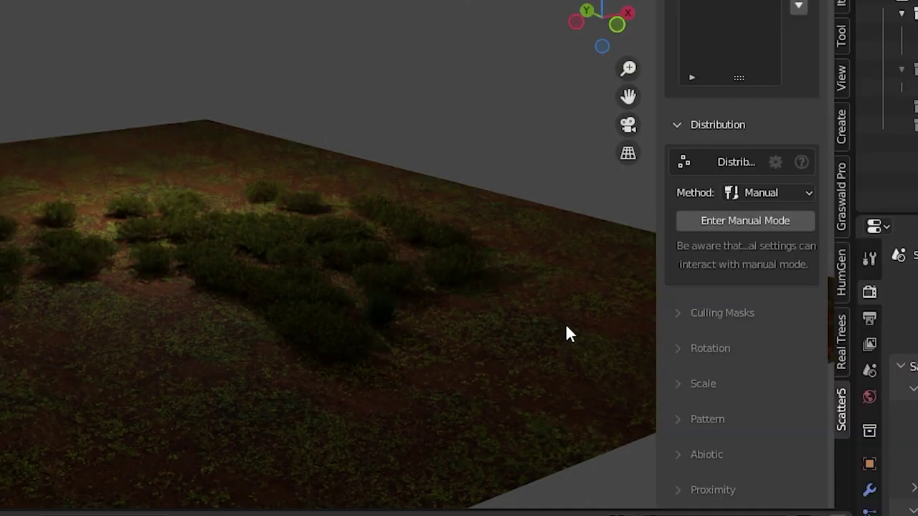
Examine the Rotation settings of the scatter system, including the normal and tangent alignment options.
scroll(742, 314, down, 5)
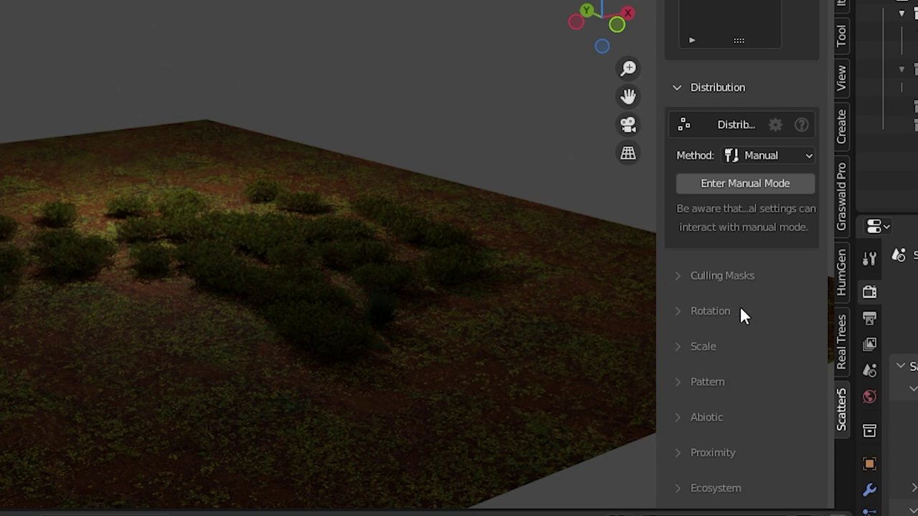
click(678, 200)
scroll(740, 212, down, 6)
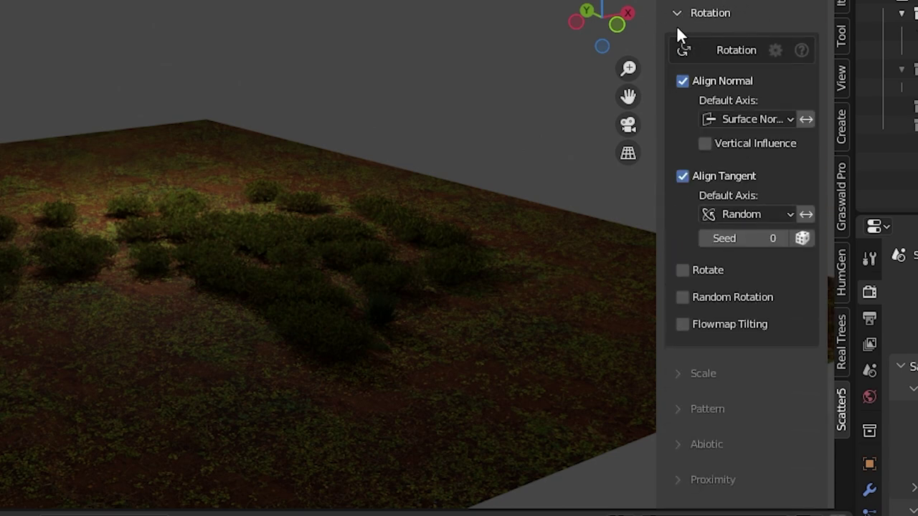
click(680, 14)
click(679, 135)
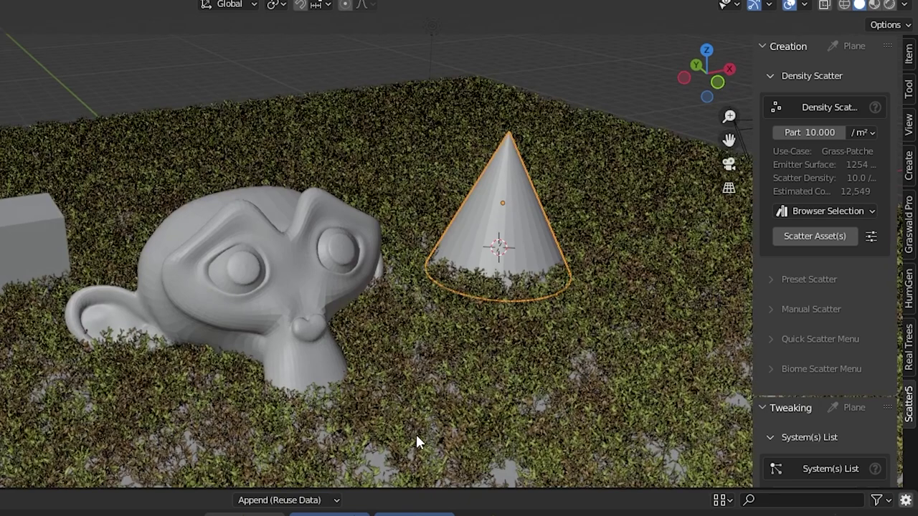
Move the cone, monkey head and cube together into a new collection named Avoid.
middle_drag(415, 432, 402, 345)
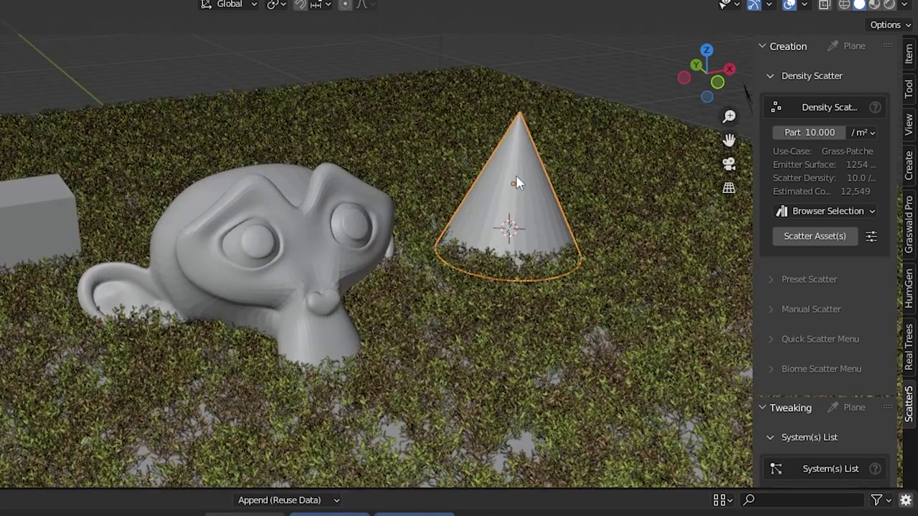
shift+click(531, 190)
shift+click(535, 193)
shift+click(284, 239)
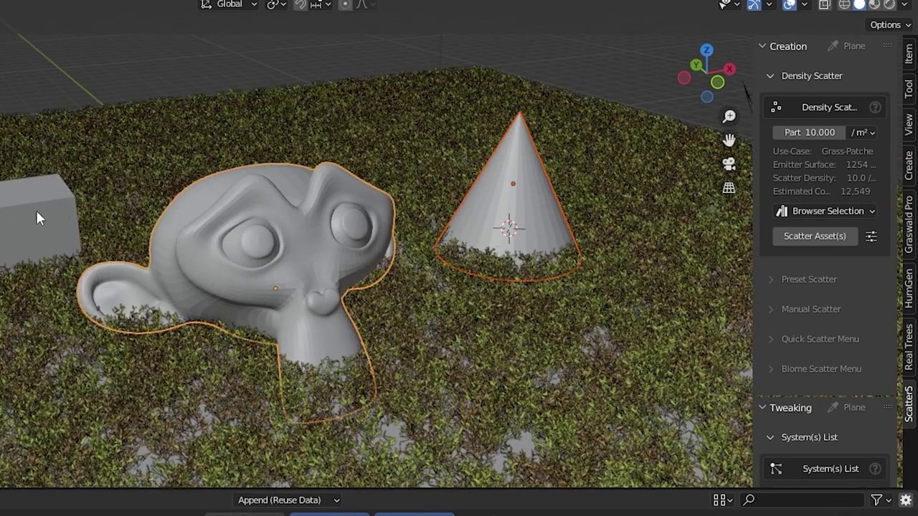
shift+click(36, 208)
key(m)
click(100, 210)
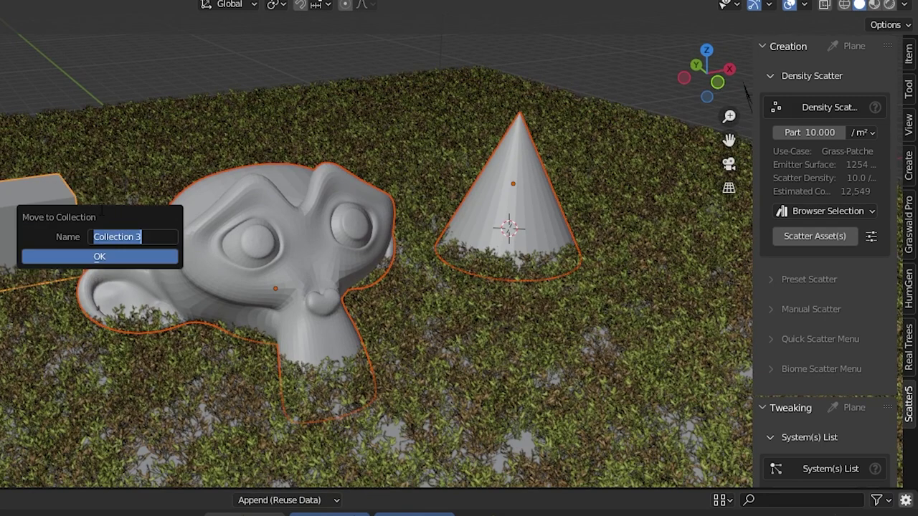
text(Avoid)
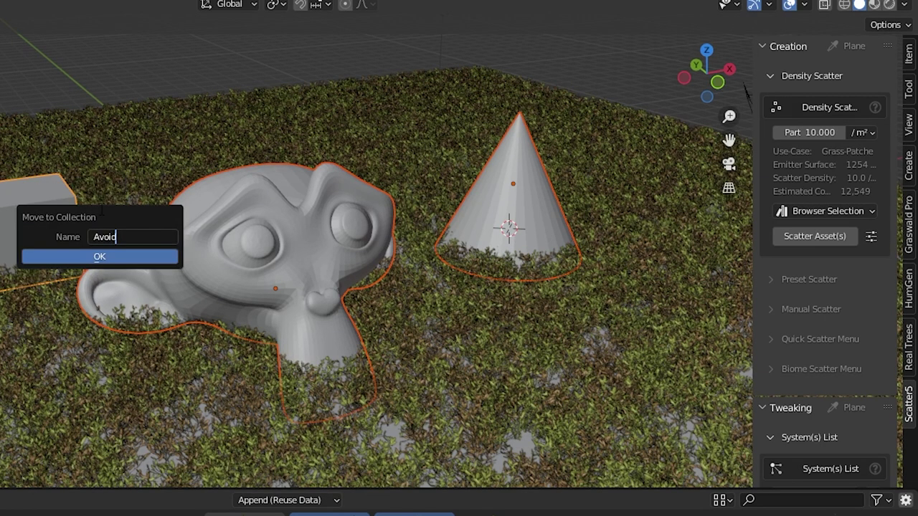
click(111, 257)
Enable Cull Near Object in the Proximity settings and use the Avoid collection for it.
scroll(793, 252, down, 10)
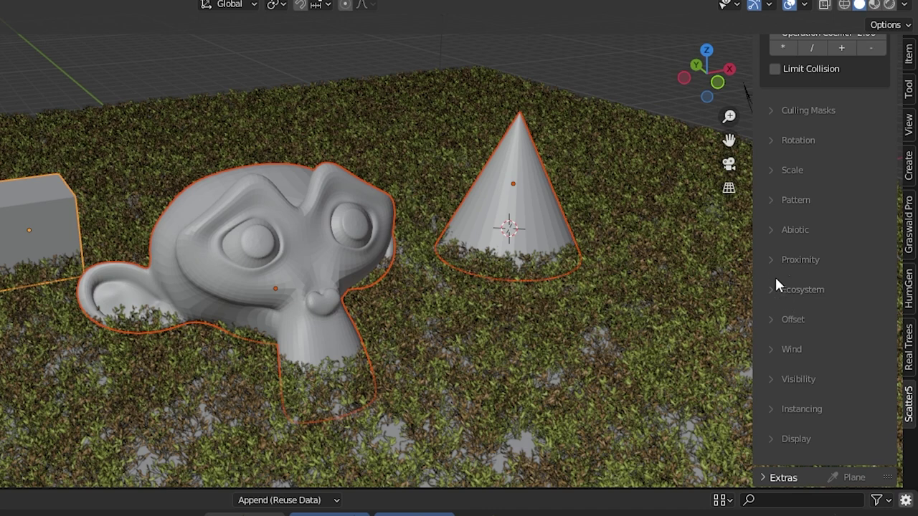
click(773, 260)
scroll(804, 286, down, 3)
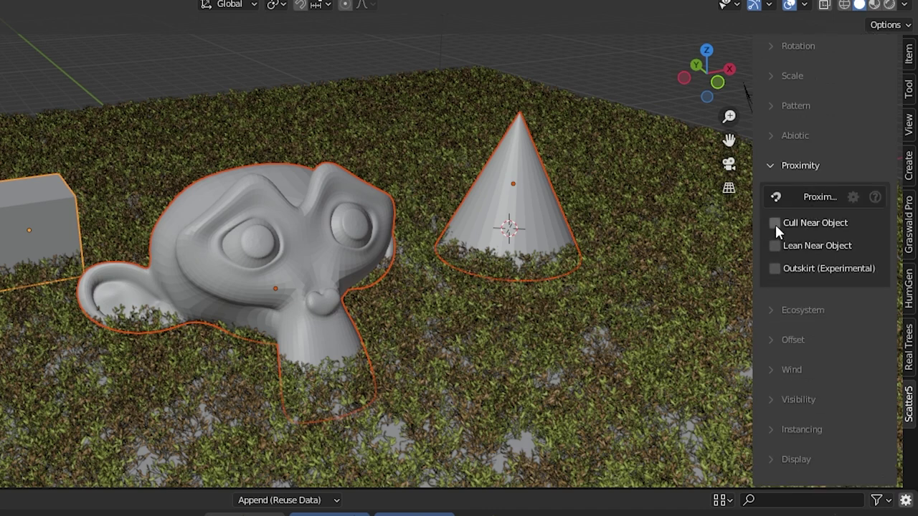
click(776, 224)
click(824, 256)
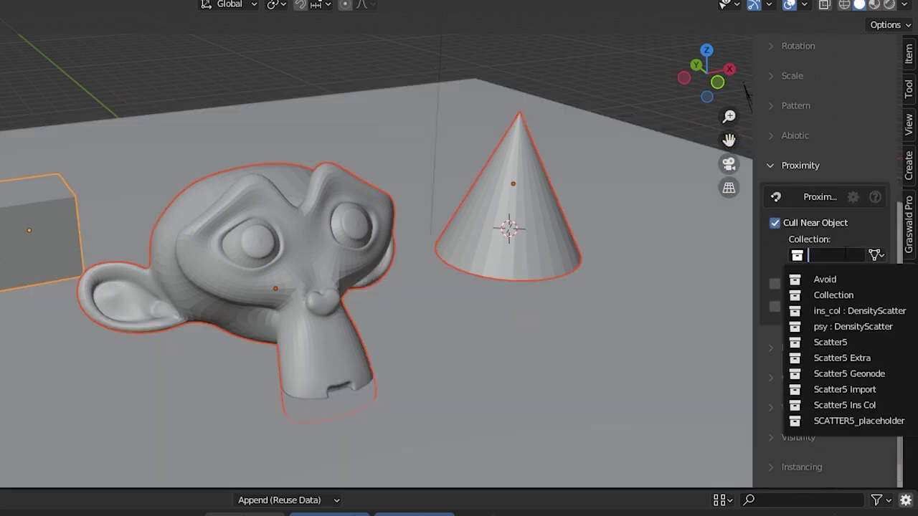
click(843, 279)
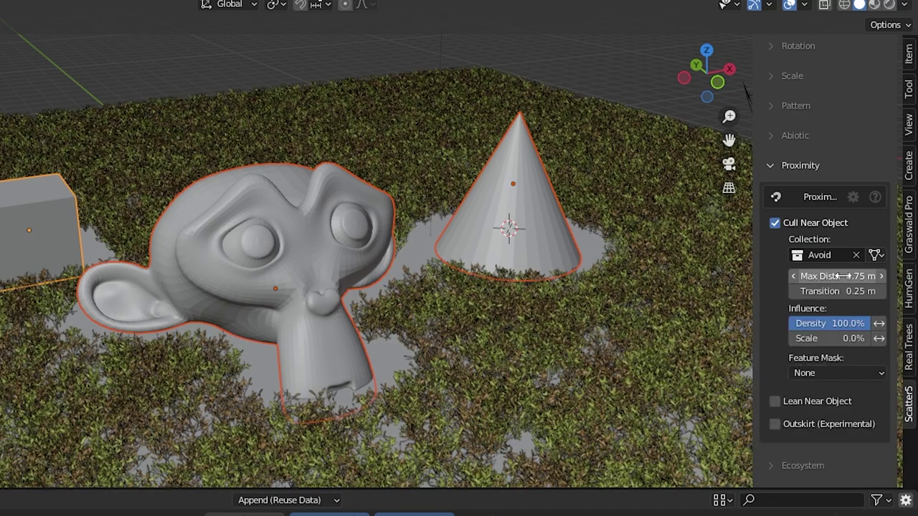
Set object culling to 1.4 m maximum distance, 0.21 m transition, 80.2% density and 10.4% scale, and test it by moving the monkey head.
middle_drag(601, 308, 554, 329)
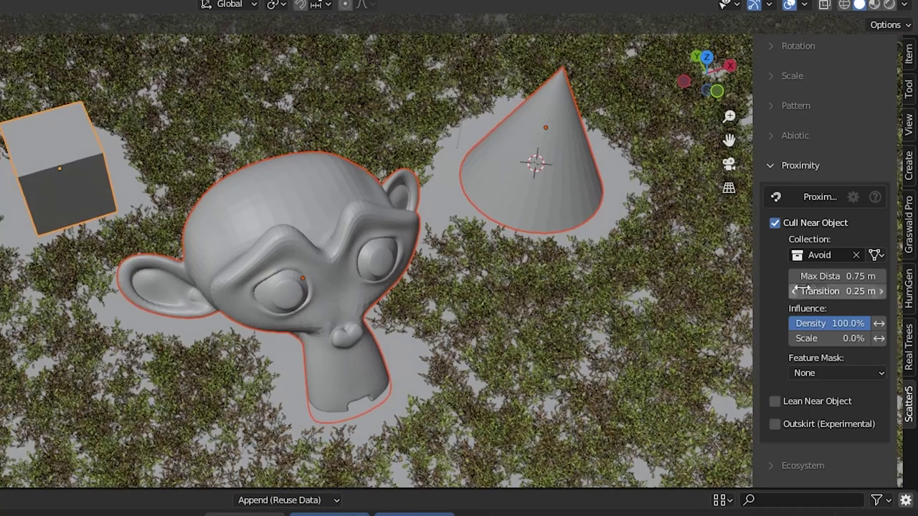
mouse_move(838, 276)
mouse_down()
mouse_move(905, 276)
mouse_move(807, 292)
mouse_move(897, 291)
mouse_move(831, 287)
mouse_up()
drag(818, 338, 798, 338)
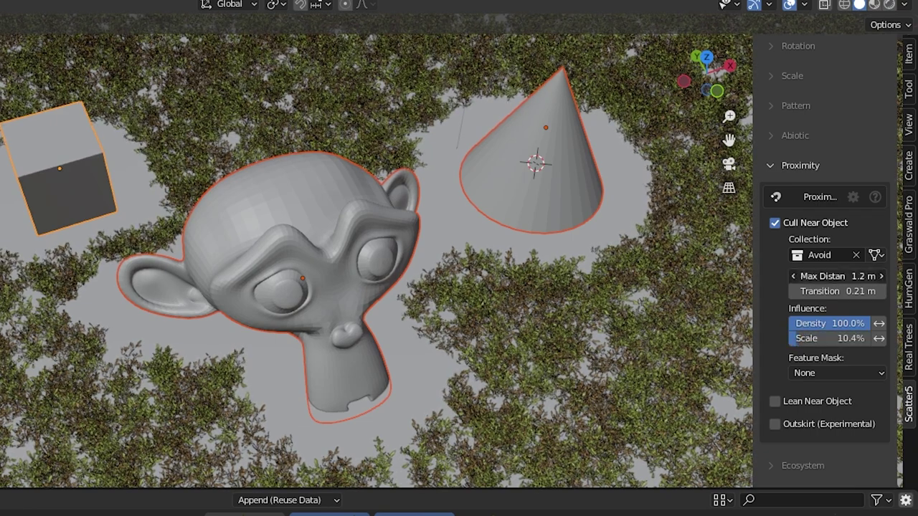
mouse_move(818, 277)
mouse_down()
mouse_move(802, 276)
mouse_move(832, 276)
mouse_up()
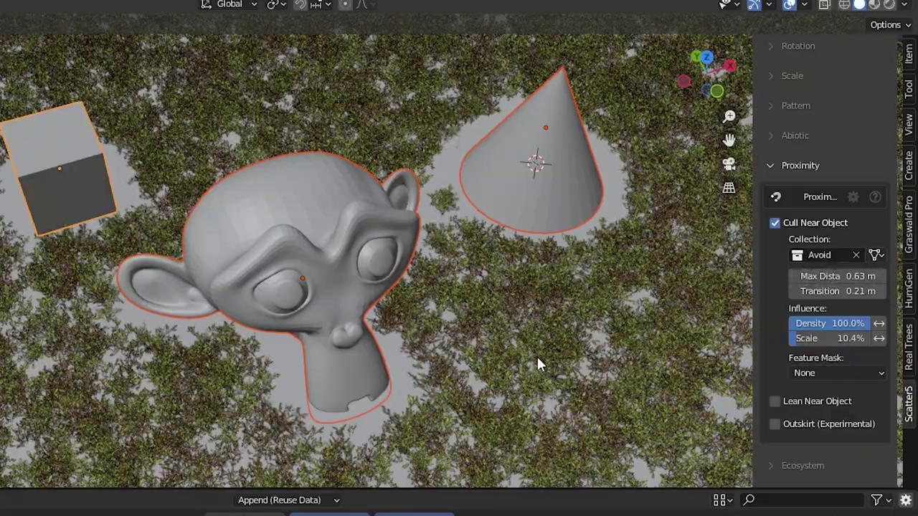
middle_drag(540, 364, 529, 320)
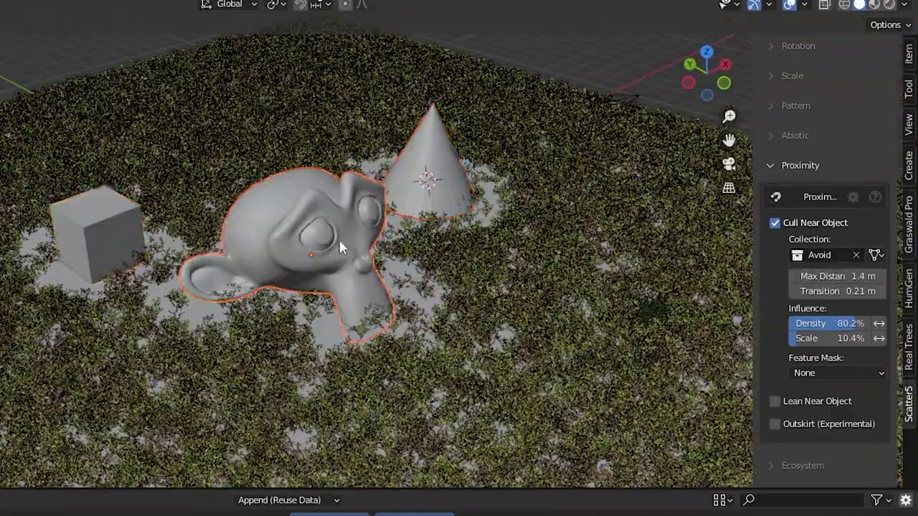
click(338, 238)
key(g)
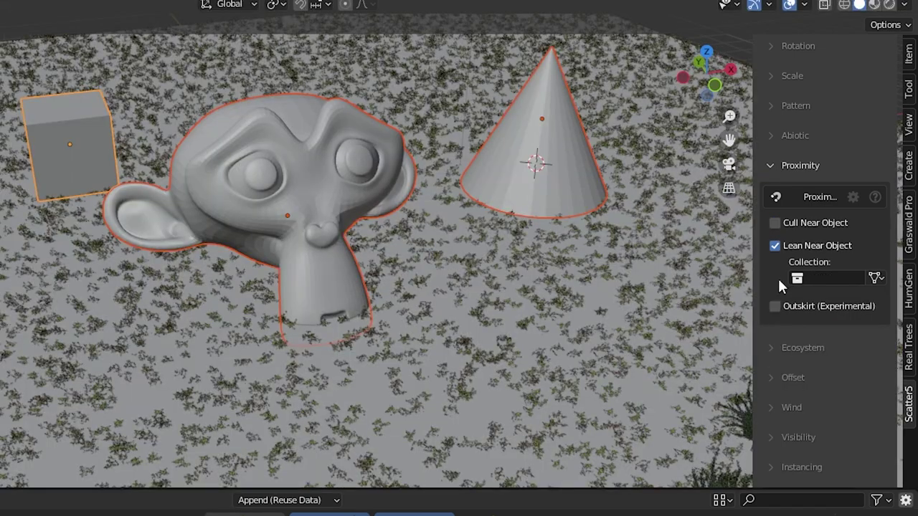
Try Lean Near Object on the Avoid collection with 0 m distance, 2.5 m transition and 0 tilt, and vary the Outskirt transition.
click(822, 279)
click(824, 301)
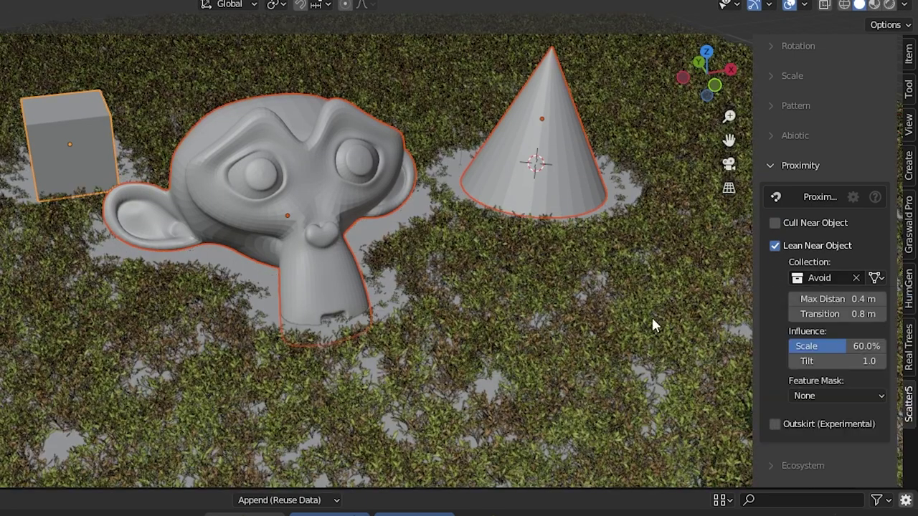
drag(836, 298, 879, 314)
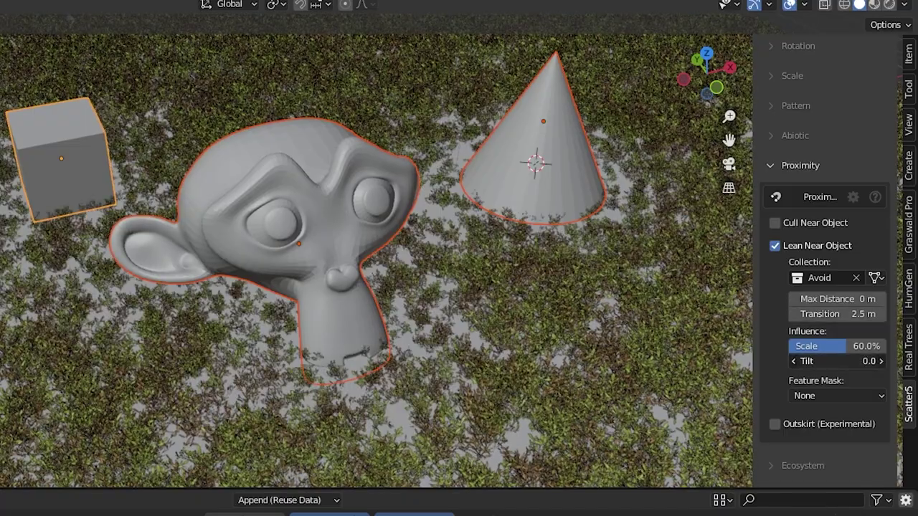
drag(836, 361, 811, 361)
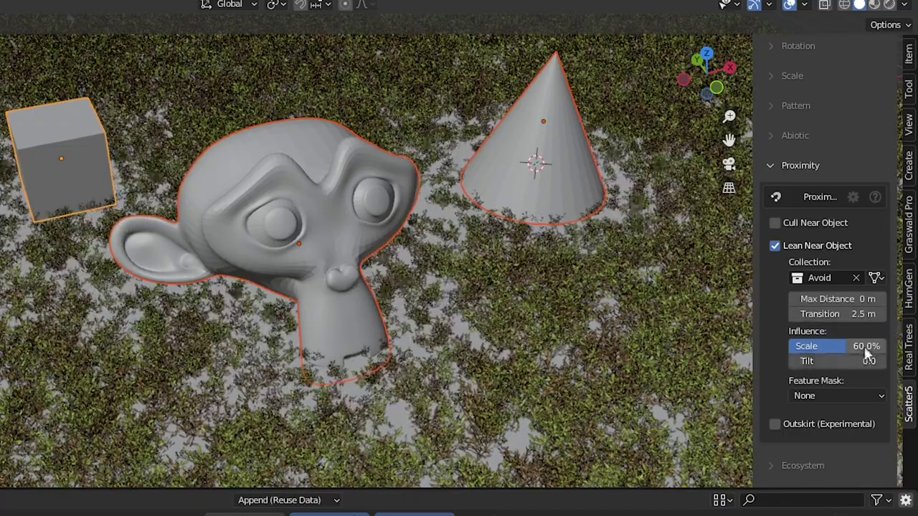
drag(861, 345, 803, 345)
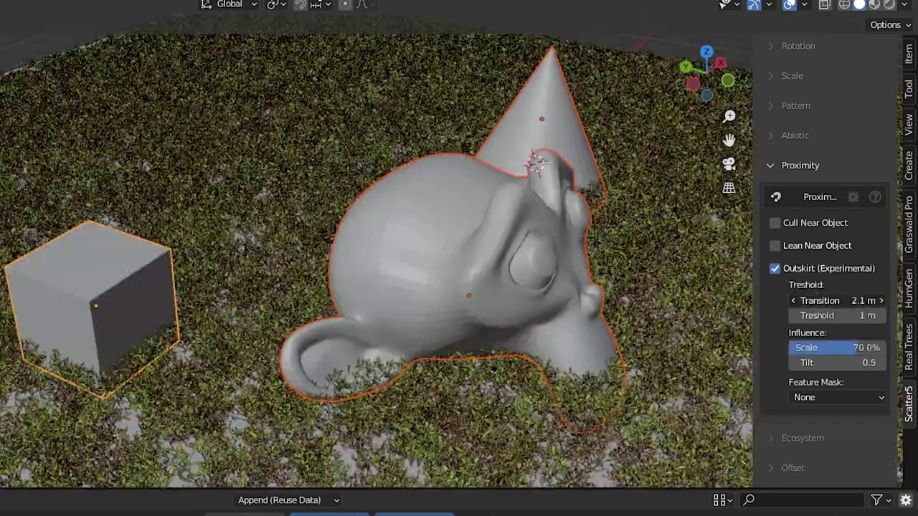
drag(836, 301, 889, 301)
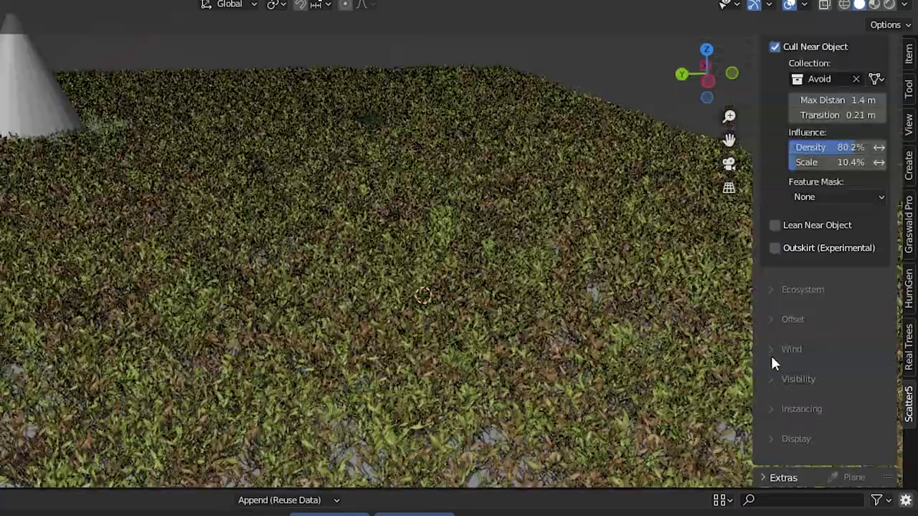
Try the Wind Waves and Wind Turbulence effects on the scattered plants and turn both off.
click(771, 350)
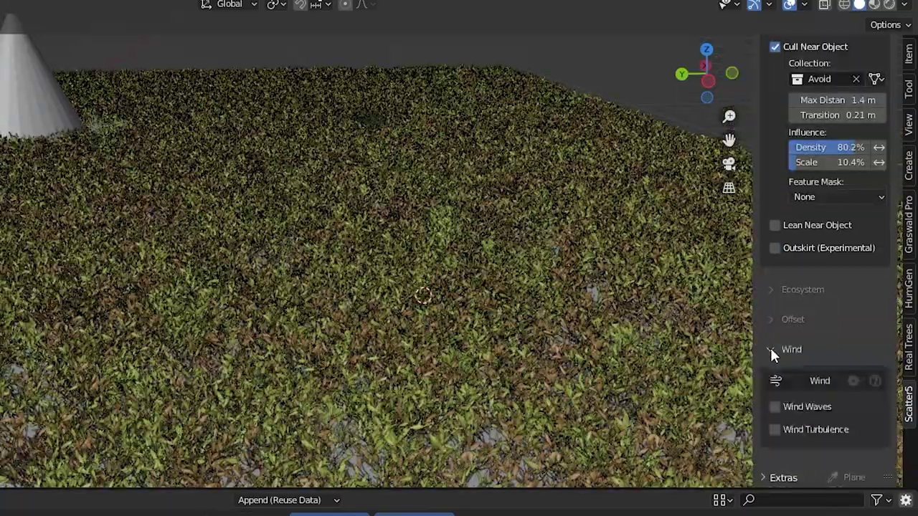
click(774, 406)
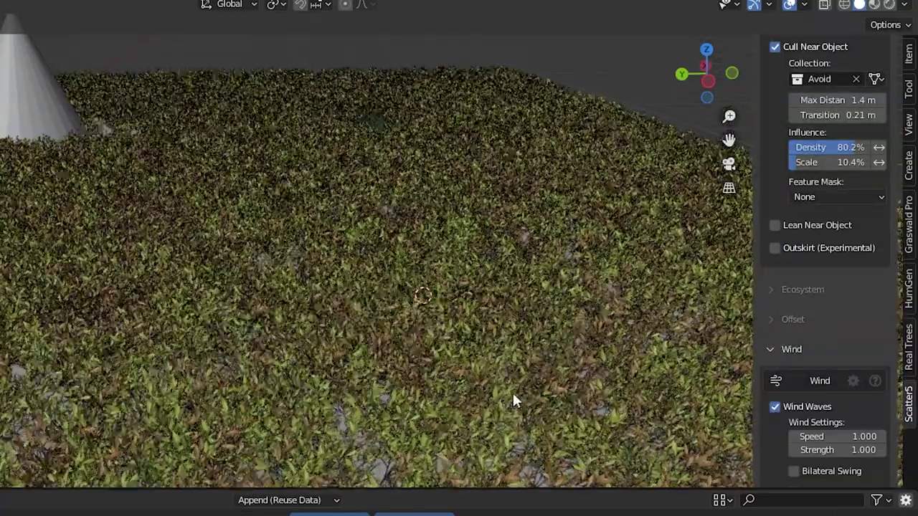
middle_drag(512, 391, 543, 381)
scroll(811, 412, down, 8)
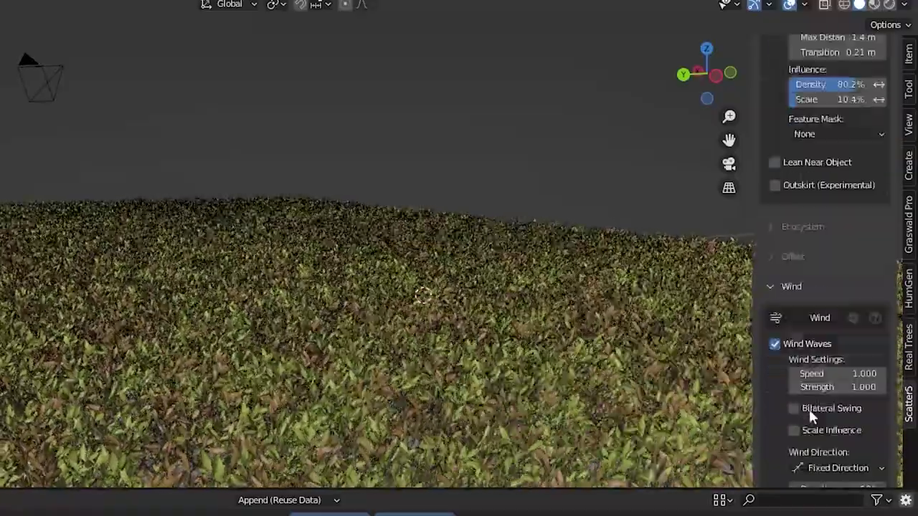
scroll(811, 413, down, 1)
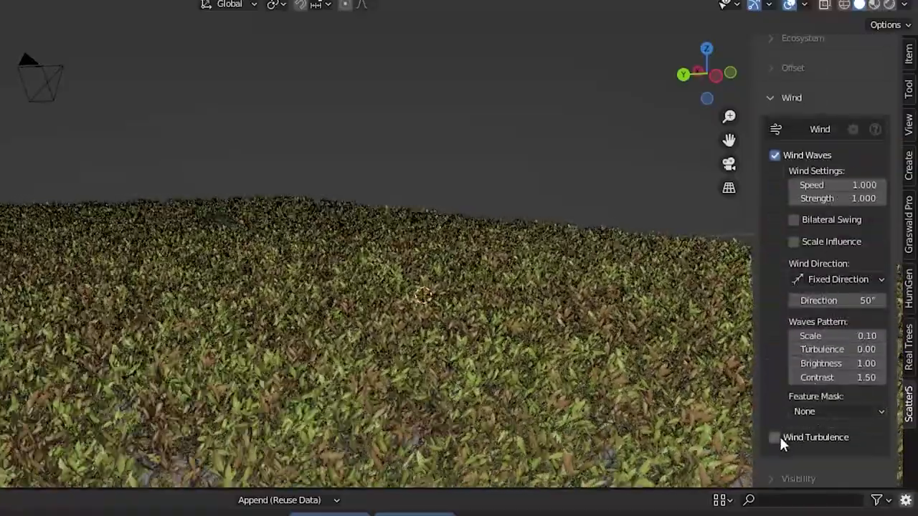
click(776, 437)
click(775, 437)
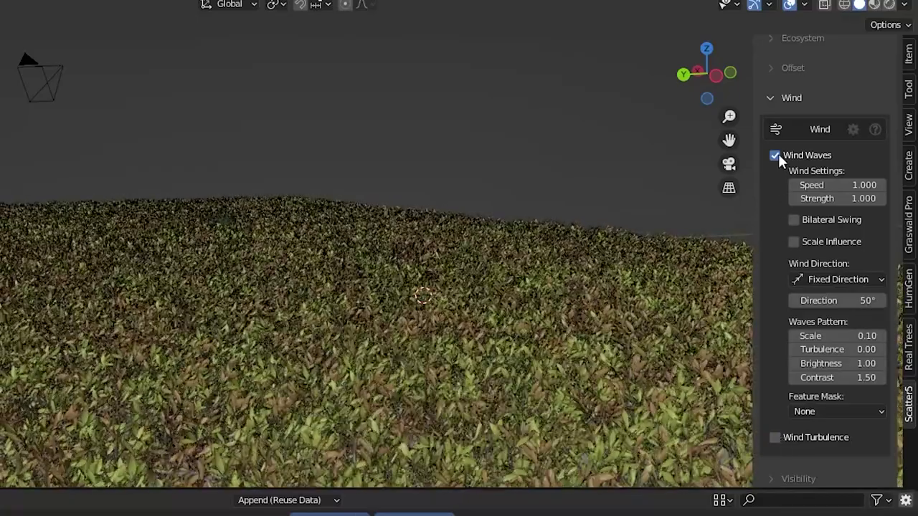
click(775, 155)
scroll(803, 186, up, 8)
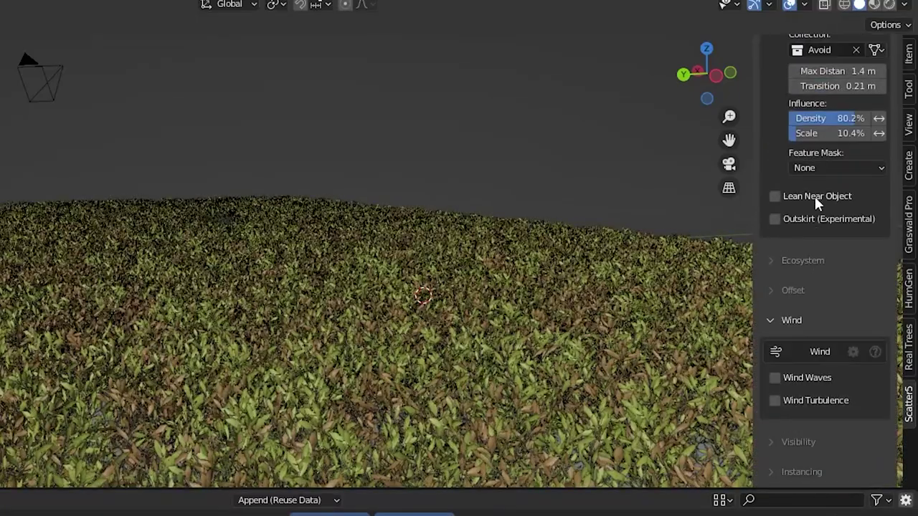
Try the Ecosystem Affinity and Repulsion options, and close the Ecosystem and Wind settings.
click(772, 262)
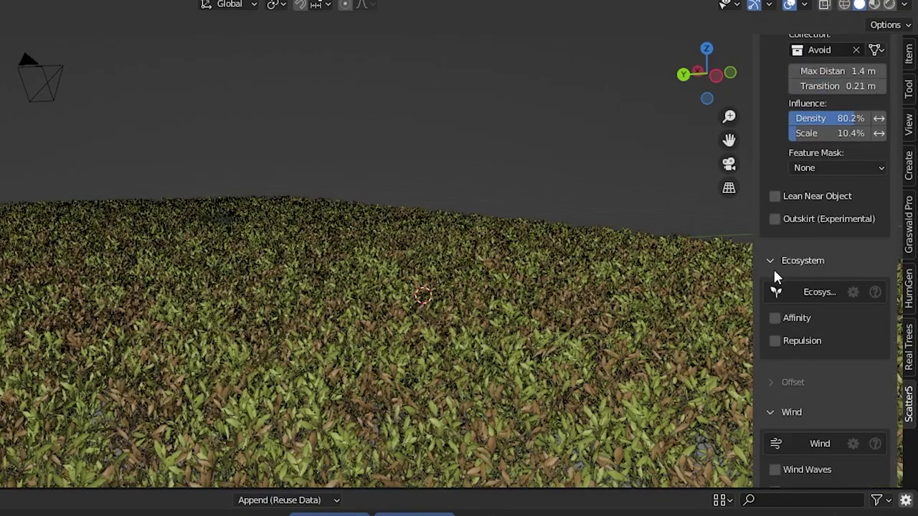
click(775, 318)
click(775, 317)
click(774, 341)
click(775, 340)
click(773, 262)
click(769, 321)
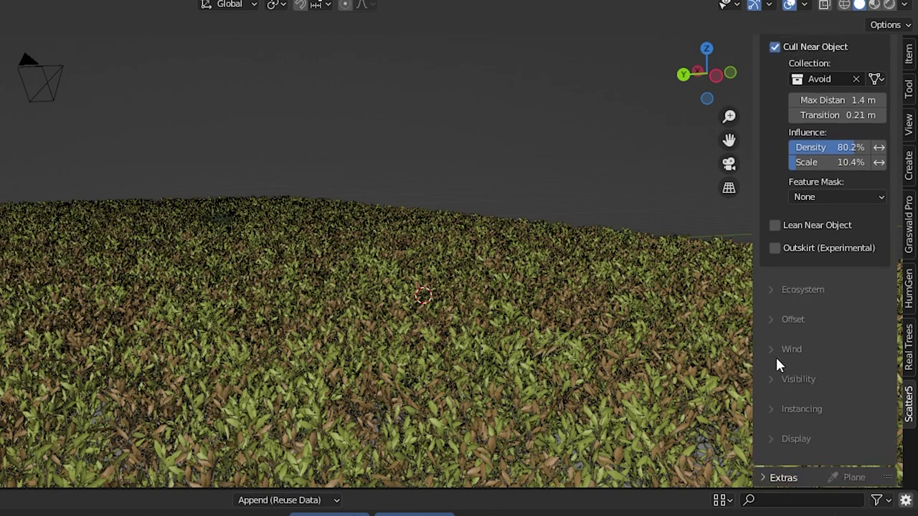
Enable Camera Optimization with Frustum Culling in the Visibility settings and inspect the culled plants.
click(772, 380)
scroll(814, 345, down, 3)
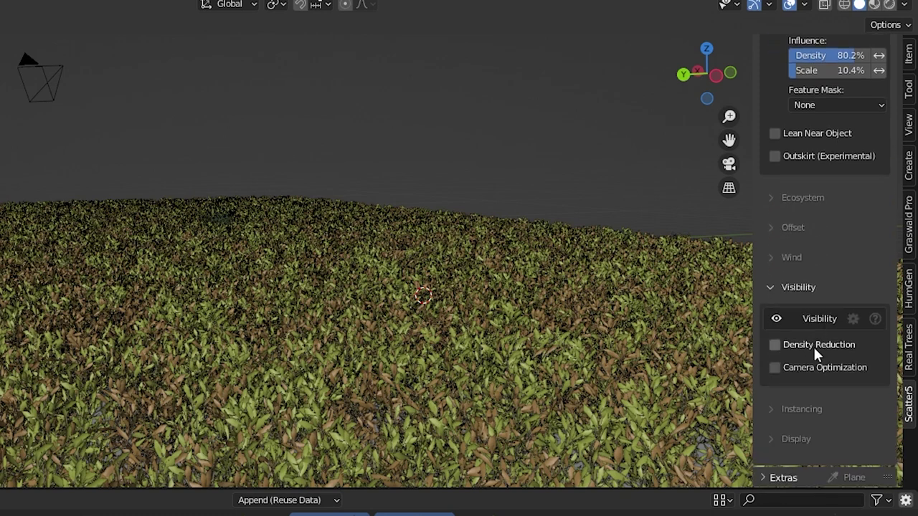
click(775, 368)
scroll(168, 340, up, 6)
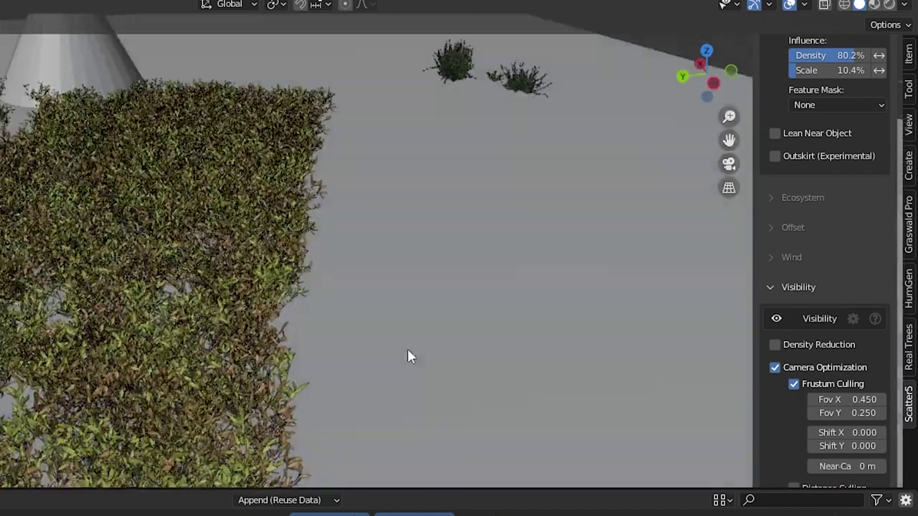
Inspect the culled plants around the plane, turn off Camera Optimization and close the Visibility settings.
scroll(407, 350, down, 8)
middle_drag(406, 349, 448, 286)
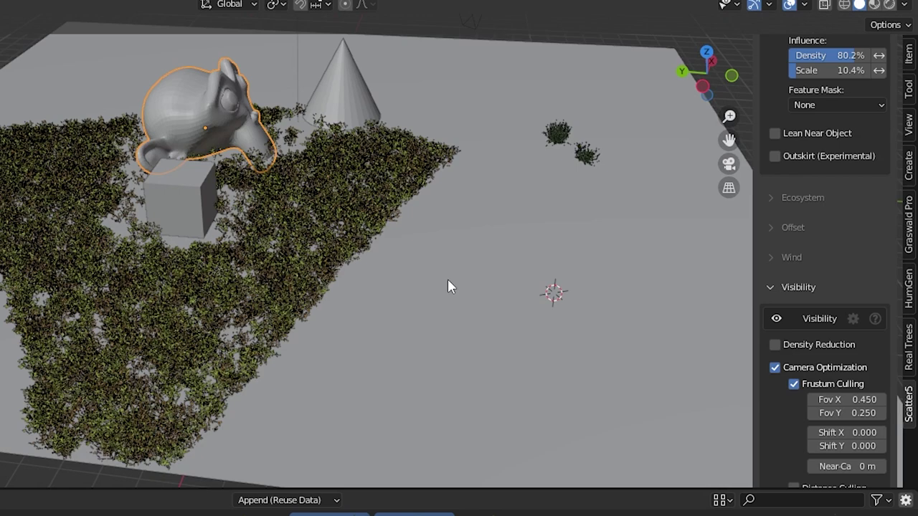
click(774, 367)
click(771, 287)
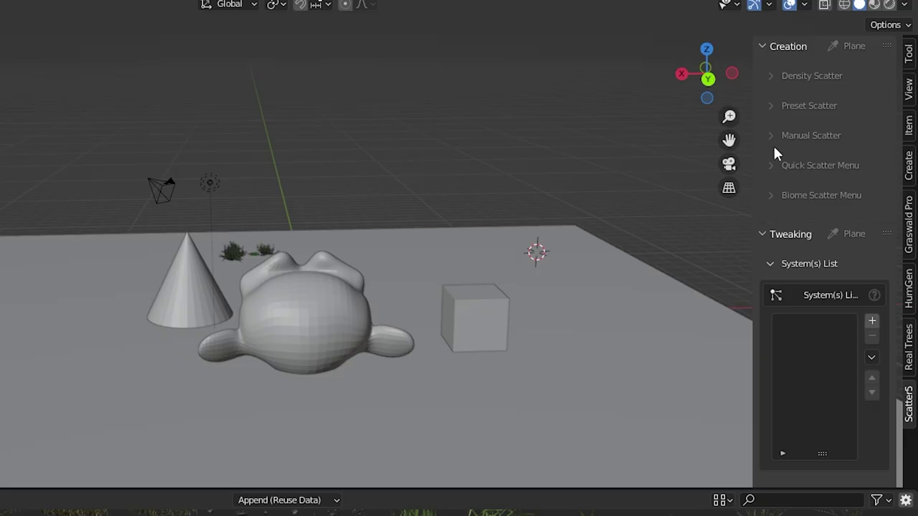
Choose the 18 Cluster preset in the Preset Scatter settings.
click(770, 108)
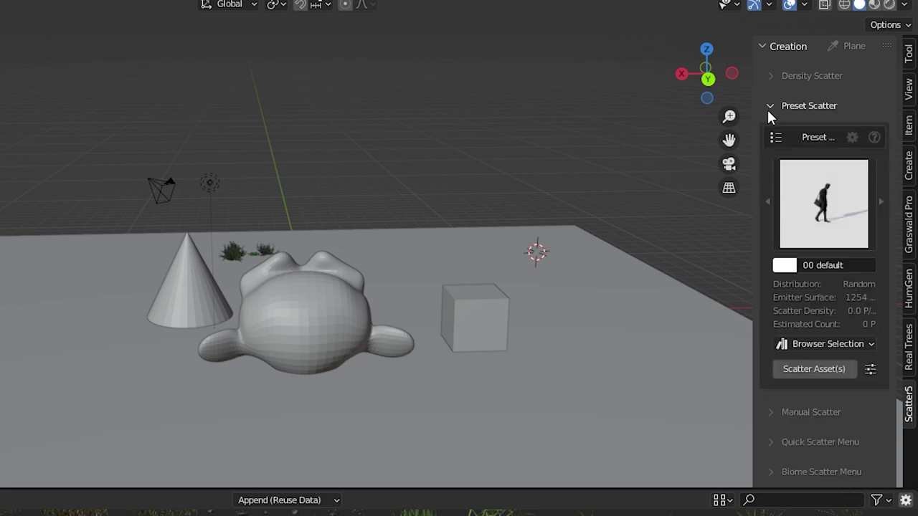
click(837, 219)
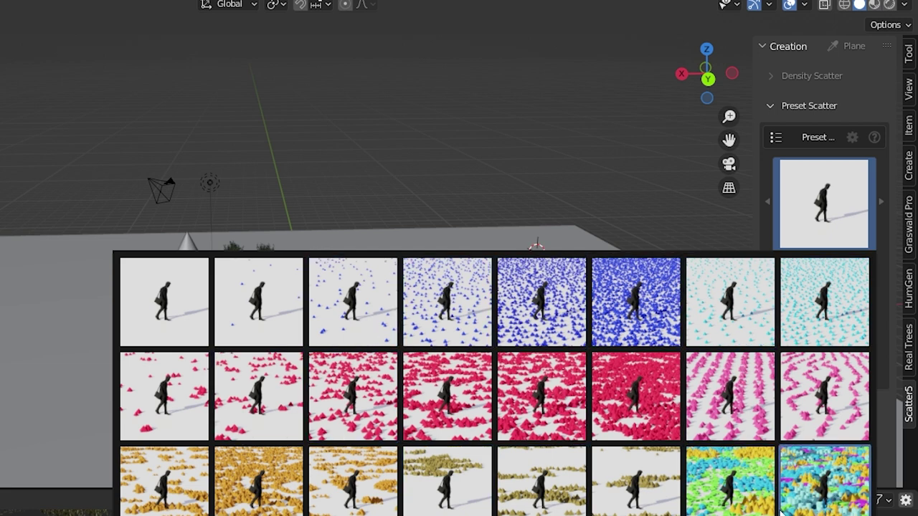
click(746, 509)
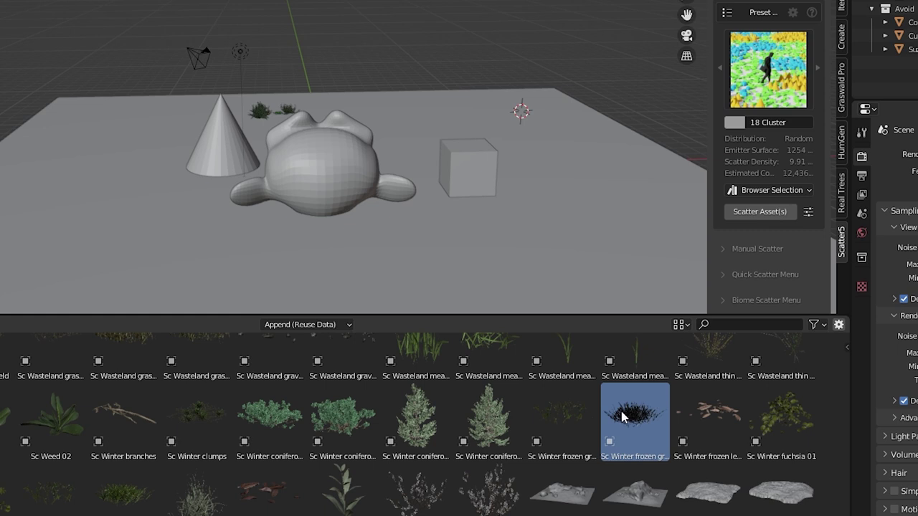
Scatter a low winter conifer shrub, a winter conifer tree and a winter frozen grass asset together across the plane.
click(419, 434)
ctrl+click(284, 432)
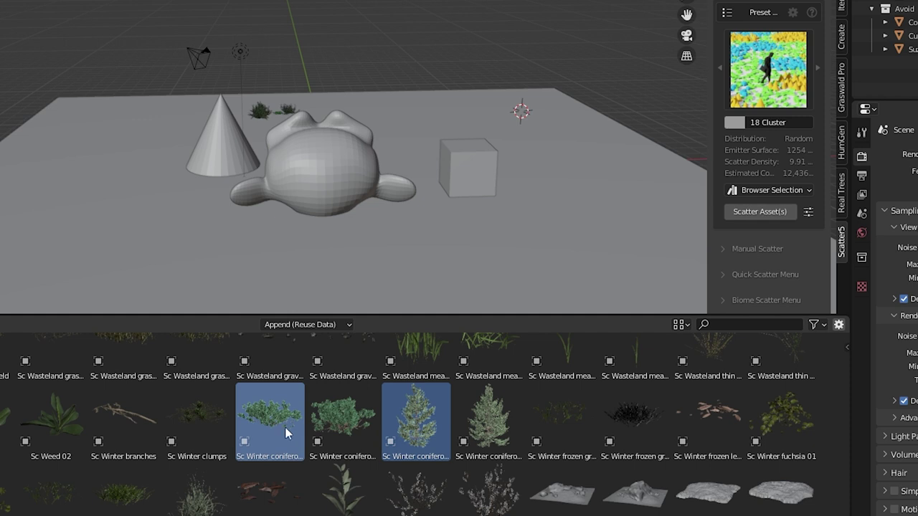
ctrl+click(561, 424)
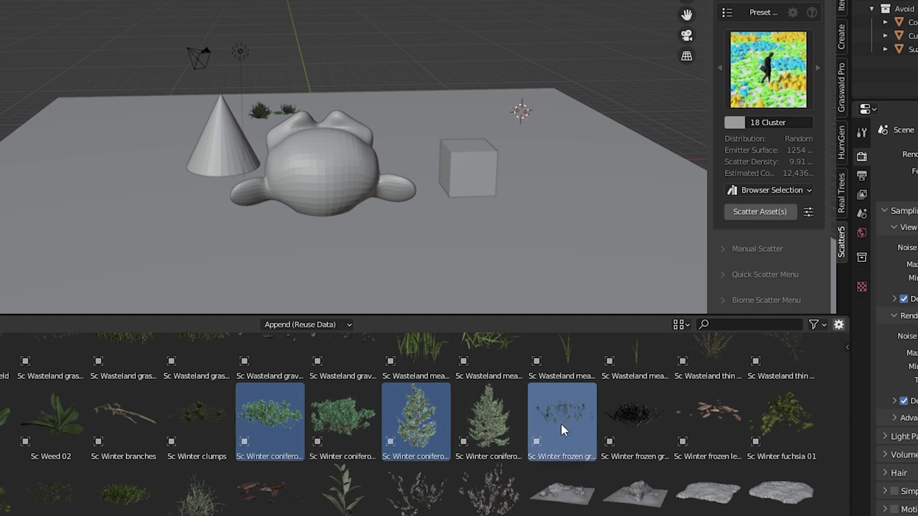
click(760, 212)
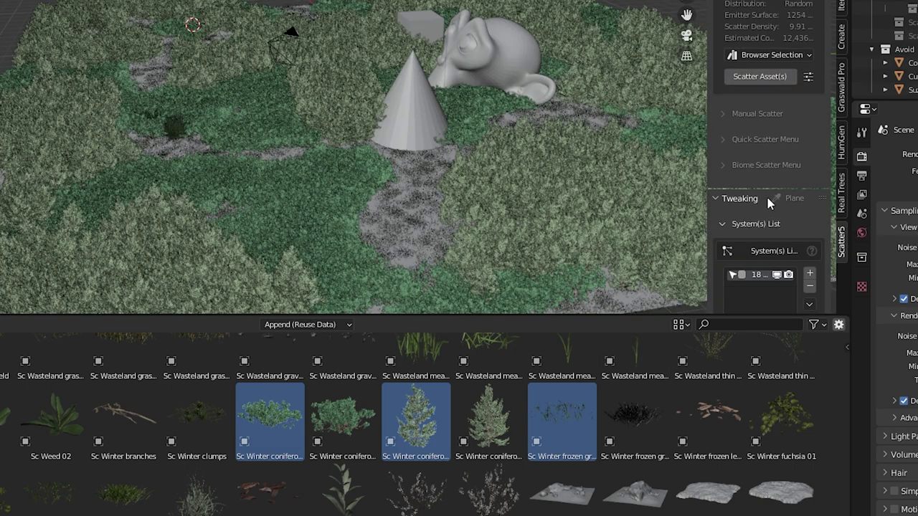
Try a distribution density of 22.780 particles per square metre on the clustered winter plants.
scroll(767, 208, down, 8)
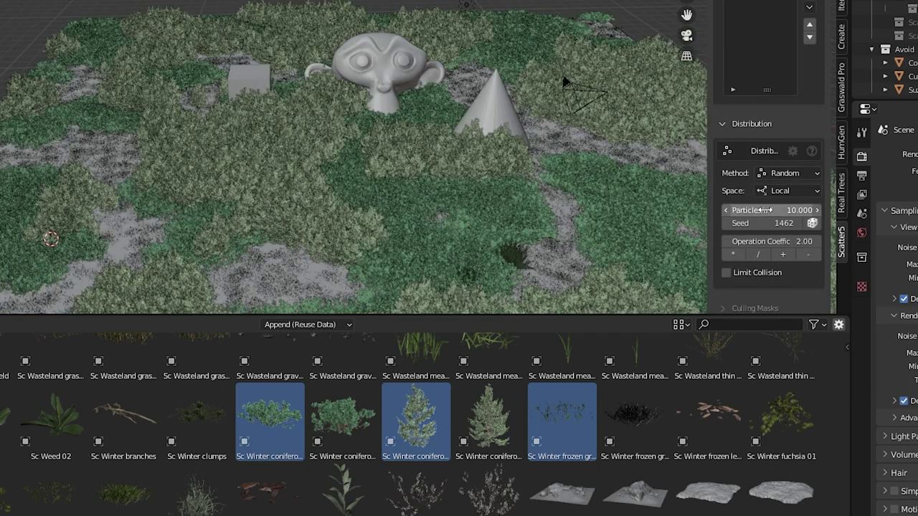
drag(766, 210, 907, 210)
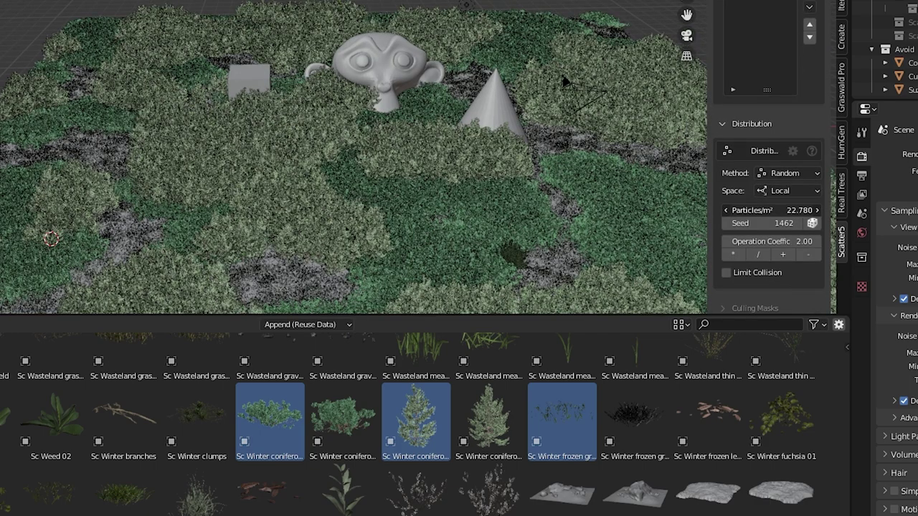
Enable Cull Near Object in the Proximity settings with the Avoid collection and adjust its distance.
scroll(728, 93, down, 6)
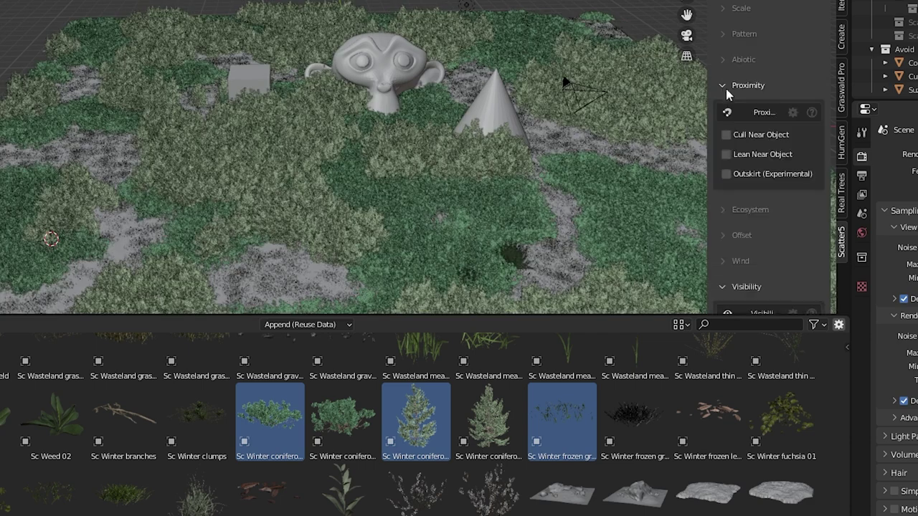
click(727, 135)
click(762, 164)
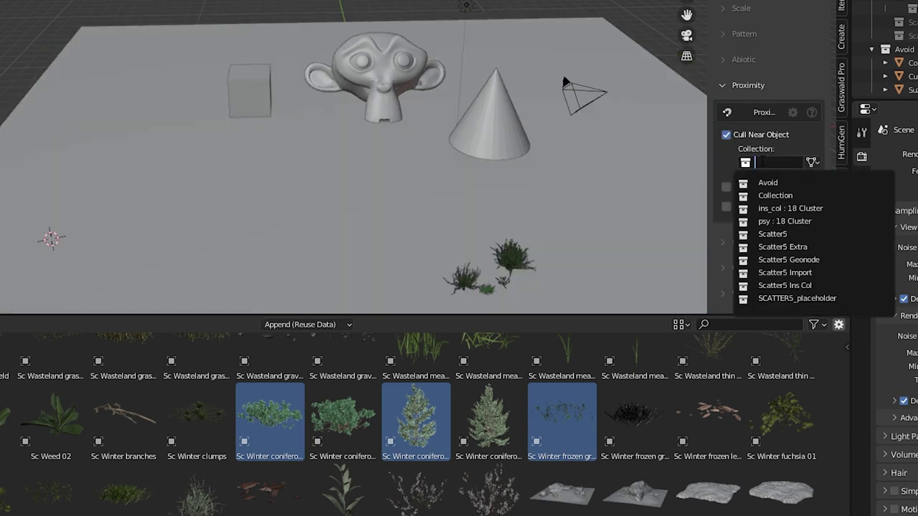
click(772, 180)
drag(771, 181, 818, 181)
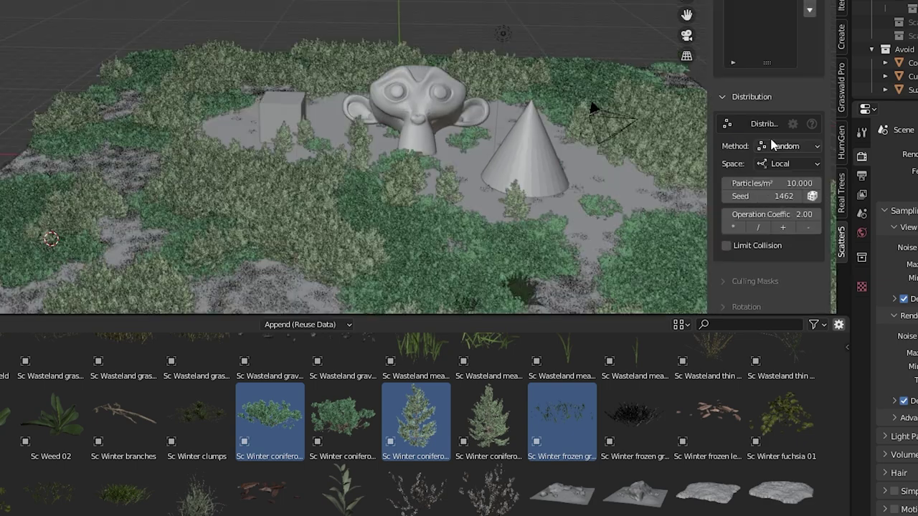
Try adding a second scatter system to the system list and remove it again.
scroll(771, 143, up, 8)
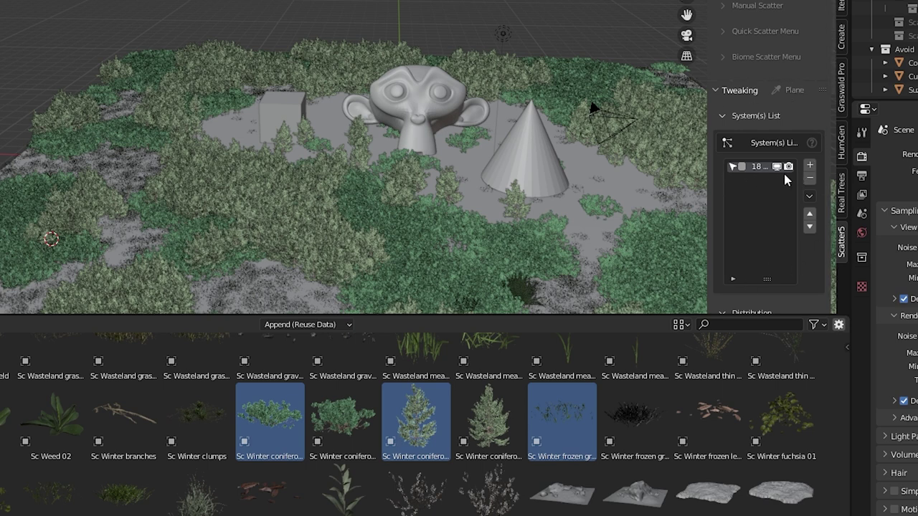
click(810, 168)
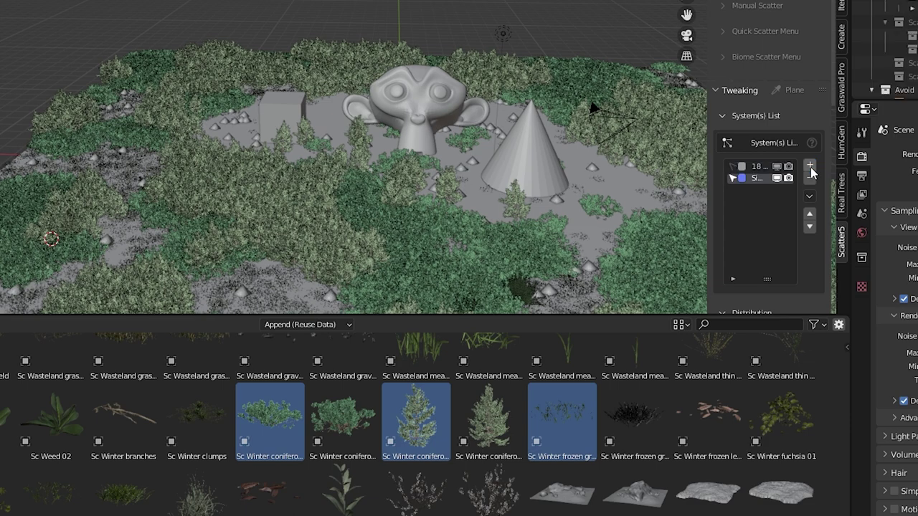
click(810, 179)
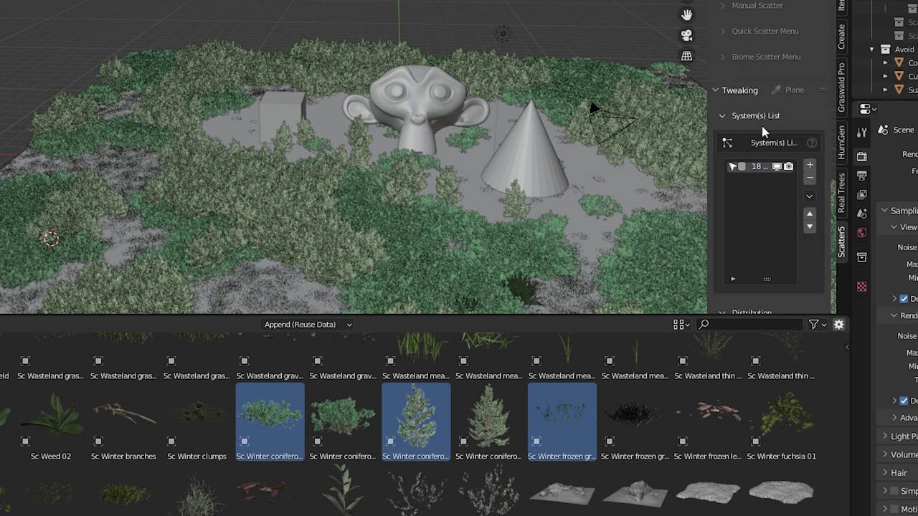
Scatter the Sc Forest moss 02 asset over the plane with the 16.2 Multi preset.
scroll(782, 144, up, 8)
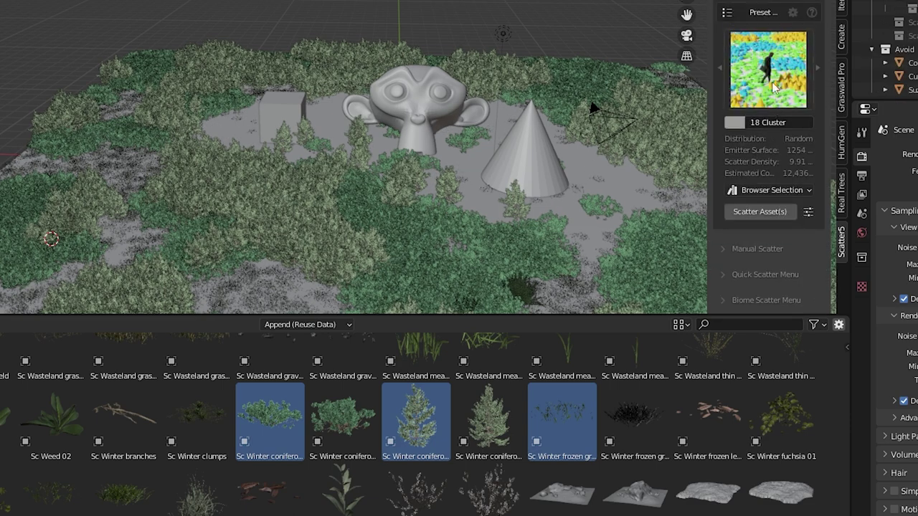
click(773, 86)
click(283, 316)
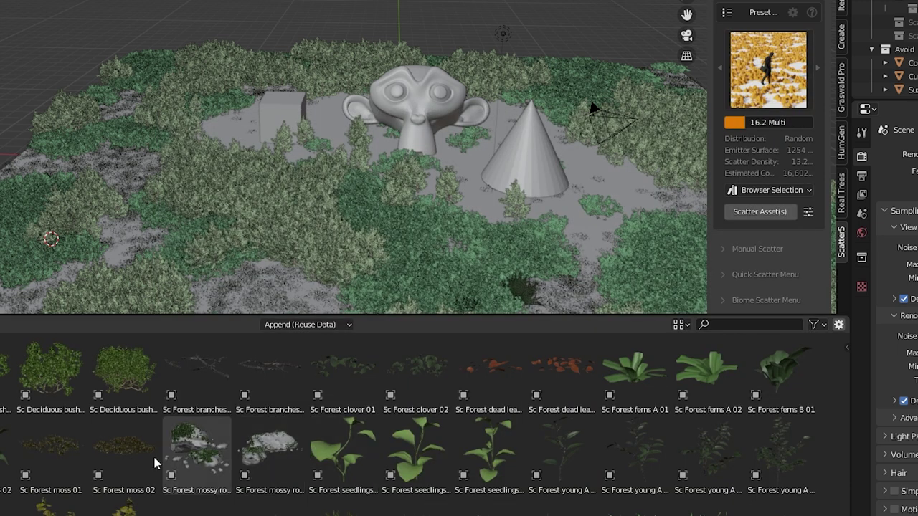
click(122, 455)
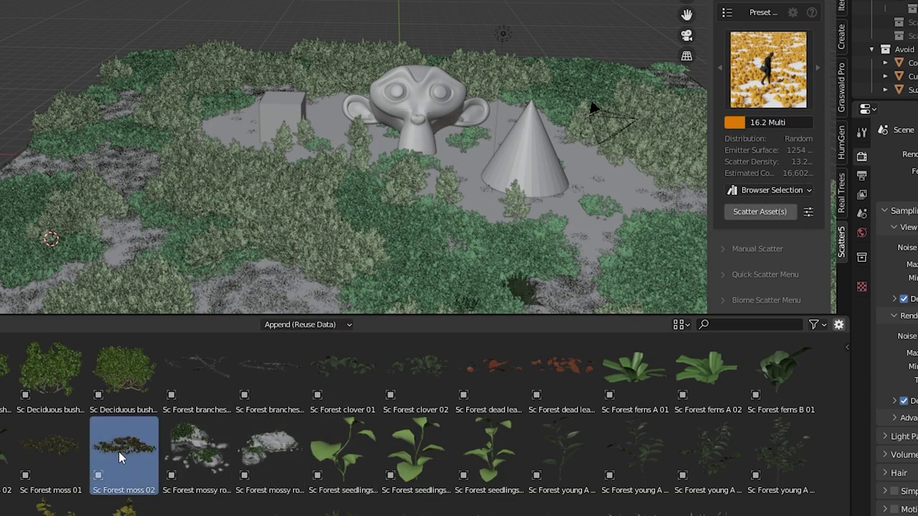
click(765, 215)
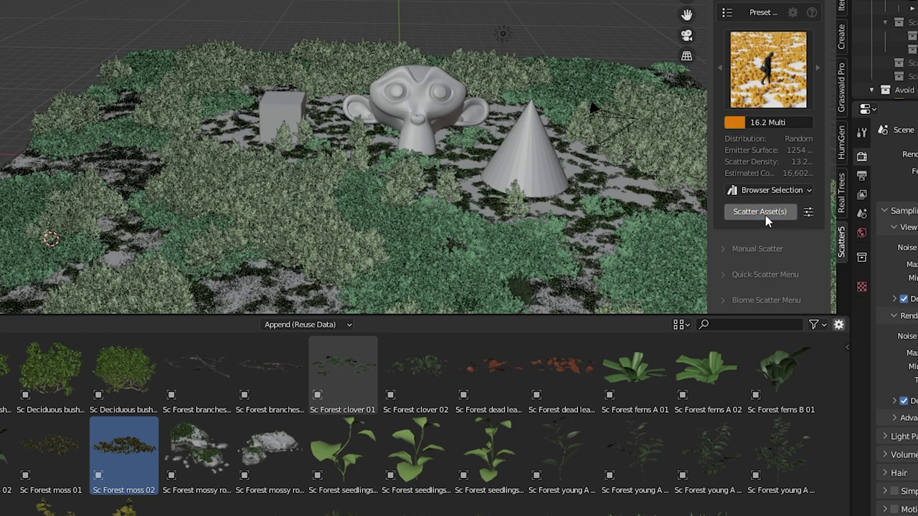
Compare the two scatter systems by toggling each one's viewport visibility off and on, and select each in turn.
scroll(767, 231, down, 10)
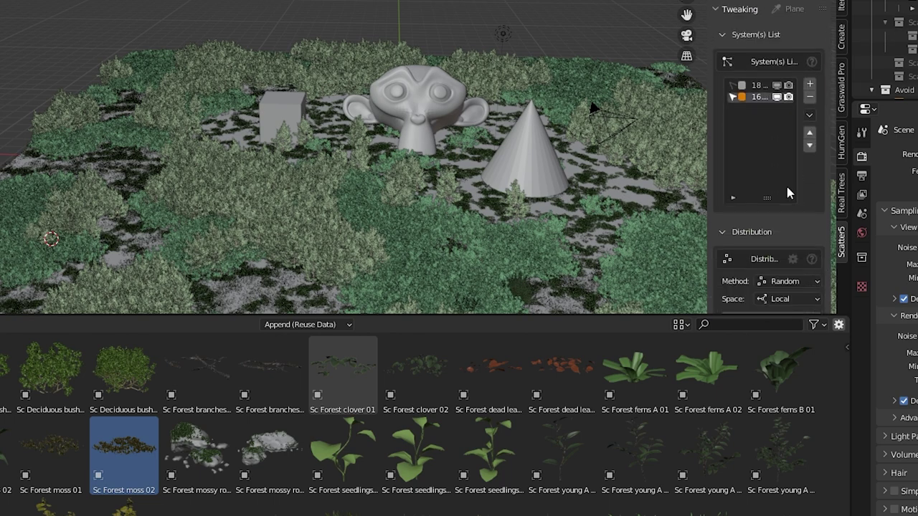
click(777, 97)
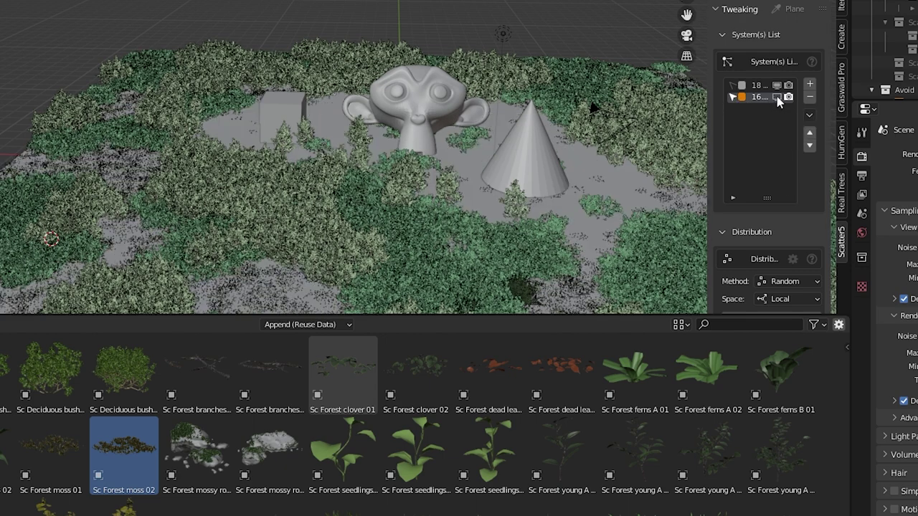
click(777, 96)
click(779, 86)
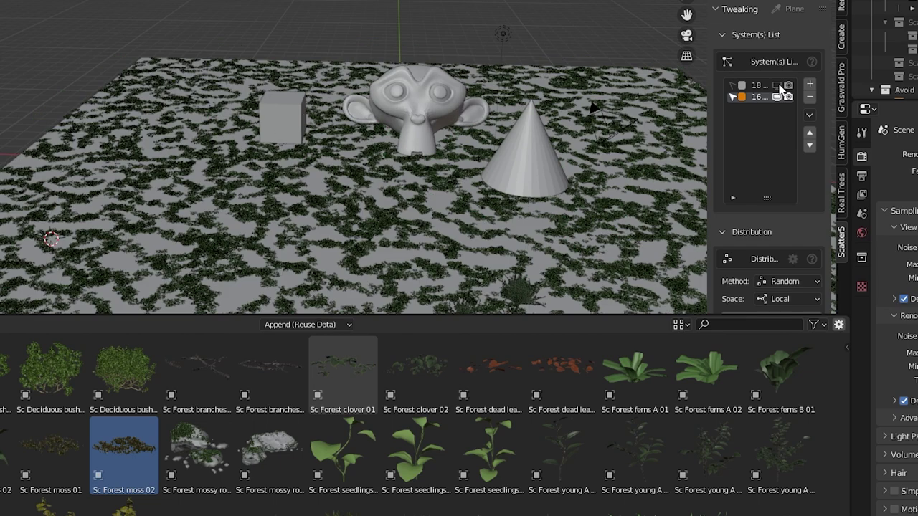
click(778, 86)
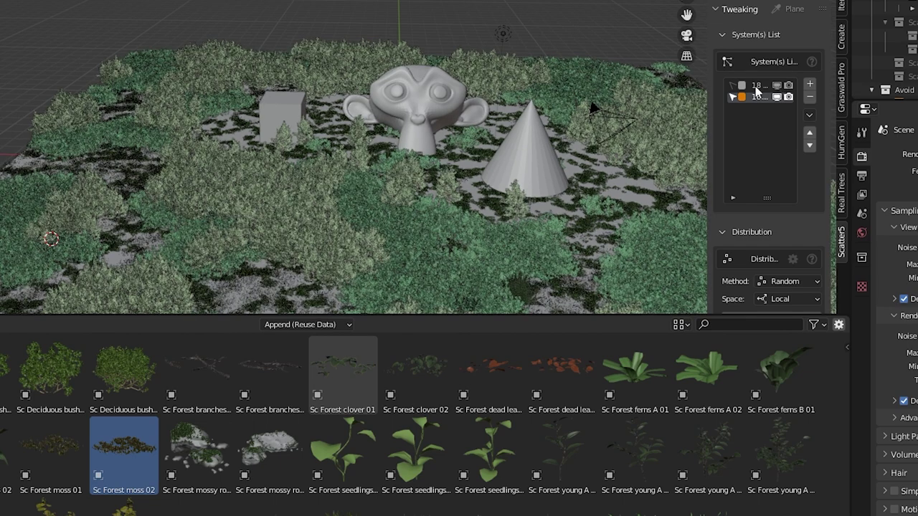
click(756, 87)
click(756, 98)
Remove the moss system and the 18 Cluster system from the system list.
scroll(813, 78, down, 2)
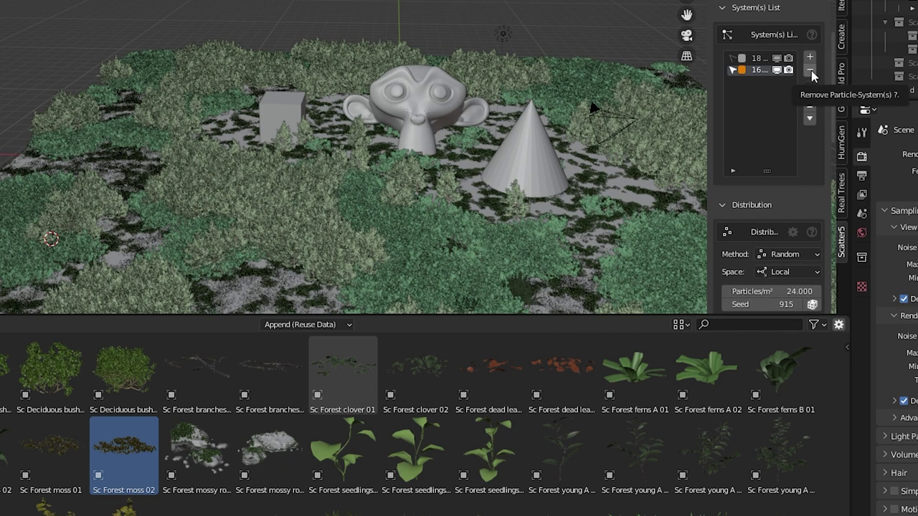
click(811, 72)
scroll(809, 95, up, 2)
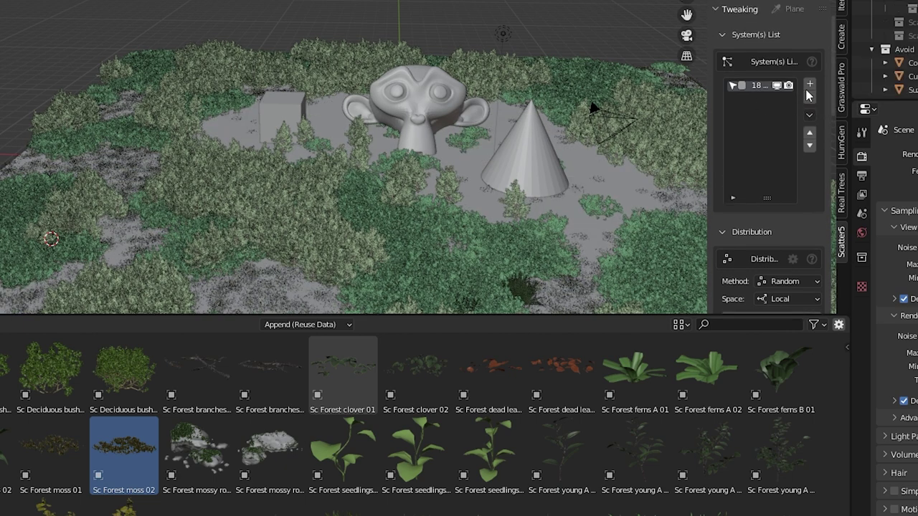
click(811, 99)
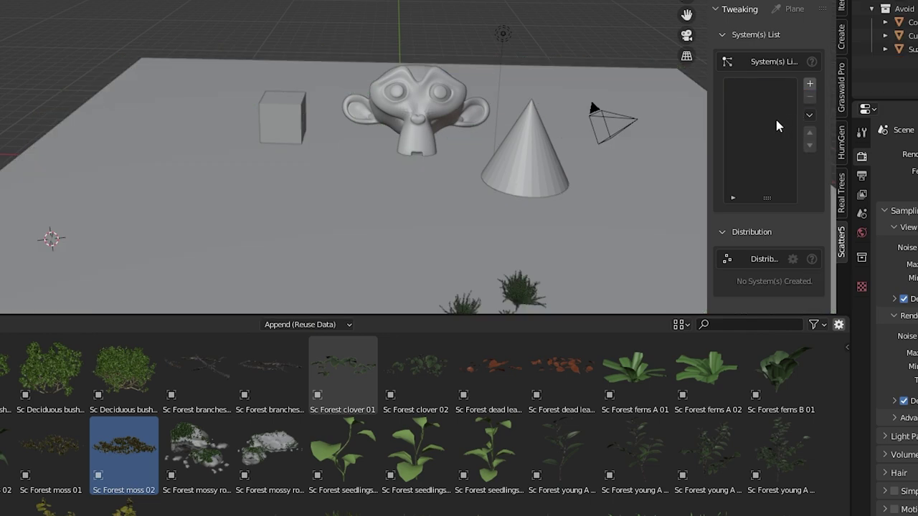
Set Manual Scatter to Browser Selection and select the Sc Forest ferns A 01 asset.
scroll(779, 122, up, 10)
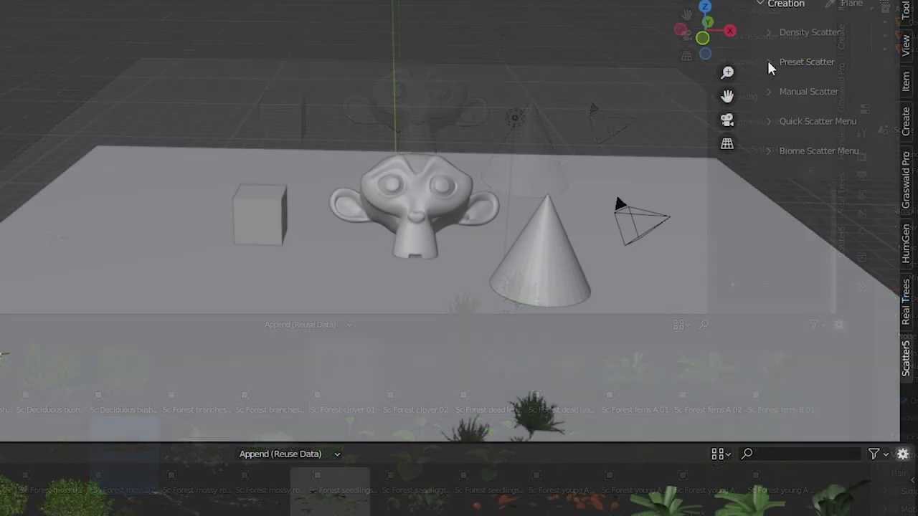
click(770, 94)
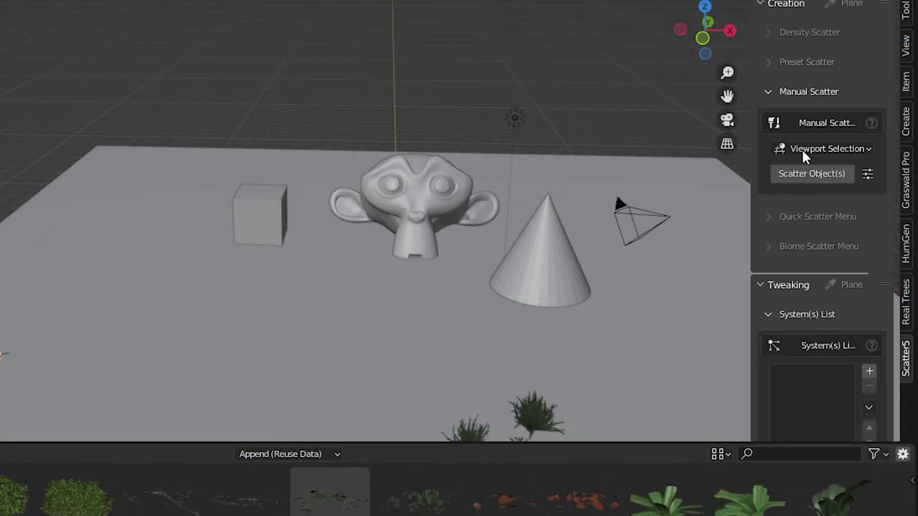
click(834, 149)
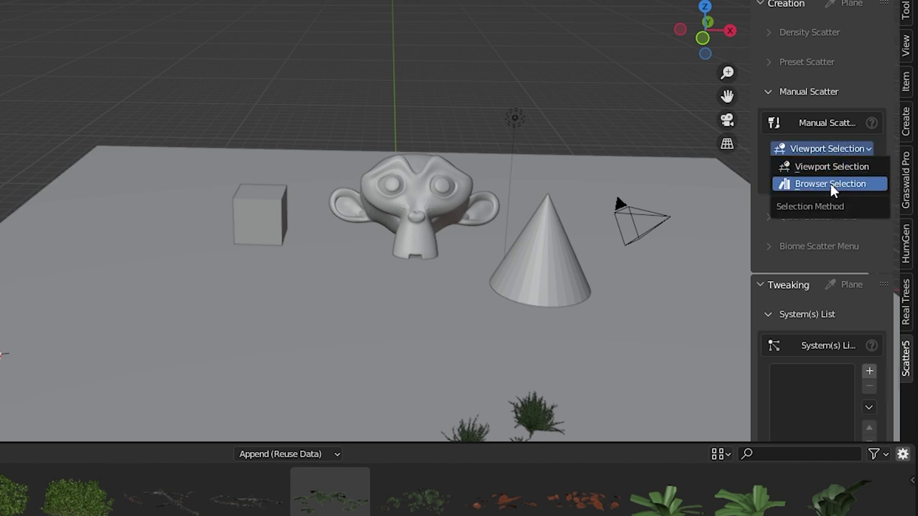
click(829, 183)
click(677, 511)
click(677, 511)
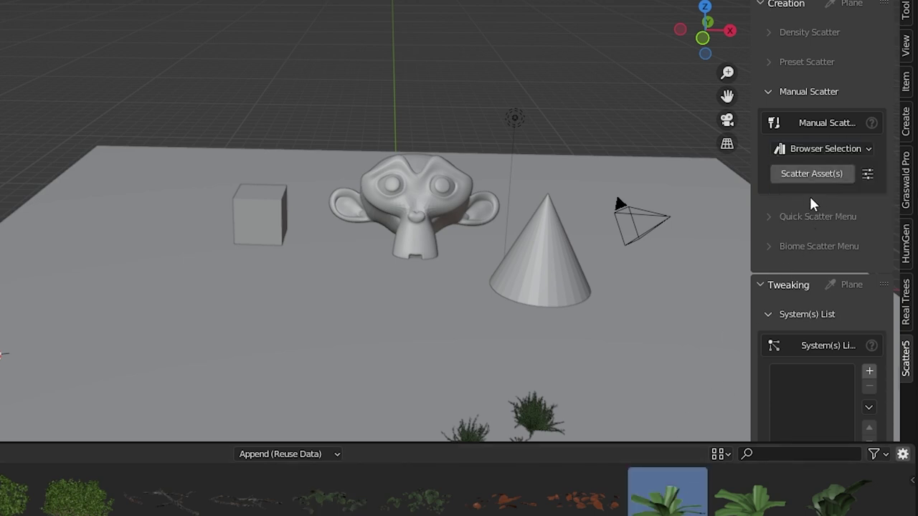
Scatter ferns manually in front of the cube and monkey head with the Dot Brush and Spray Brush, and close Manual Scatter.
click(812, 173)
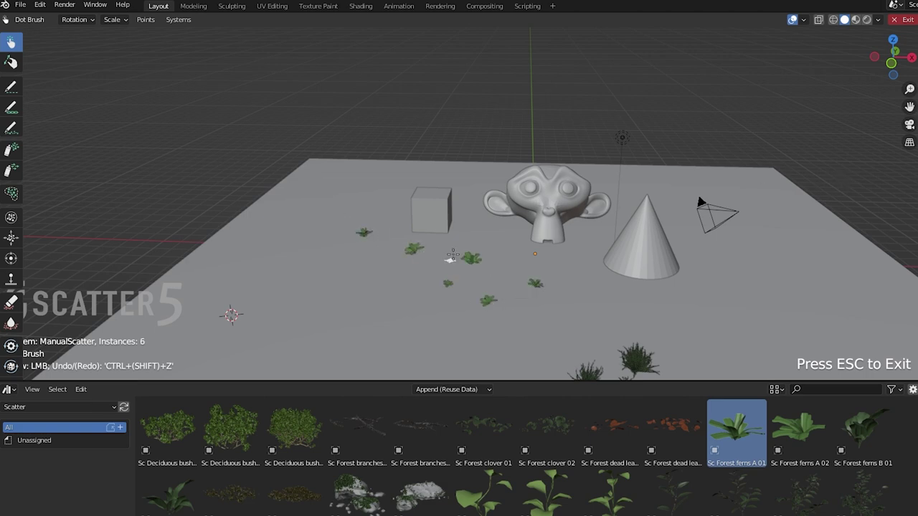
click(11, 149)
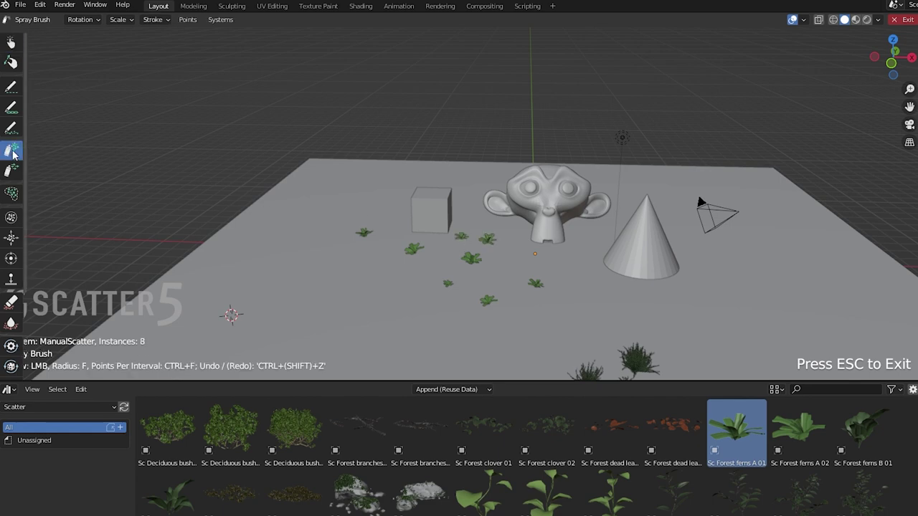
mouse_move(322, 270)
mouse_down()
mouse_move(376, 242)
mouse_move(373, 251)
mouse_move(398, 260)
mouse_move(313, 328)
mouse_move(318, 292)
mouse_move(307, 275)
mouse_move(324, 254)
mouse_move(280, 240)
mouse_move(314, 215)
mouse_move(312, 234)
mouse_move(328, 217)
mouse_move(335, 249)
mouse_up()
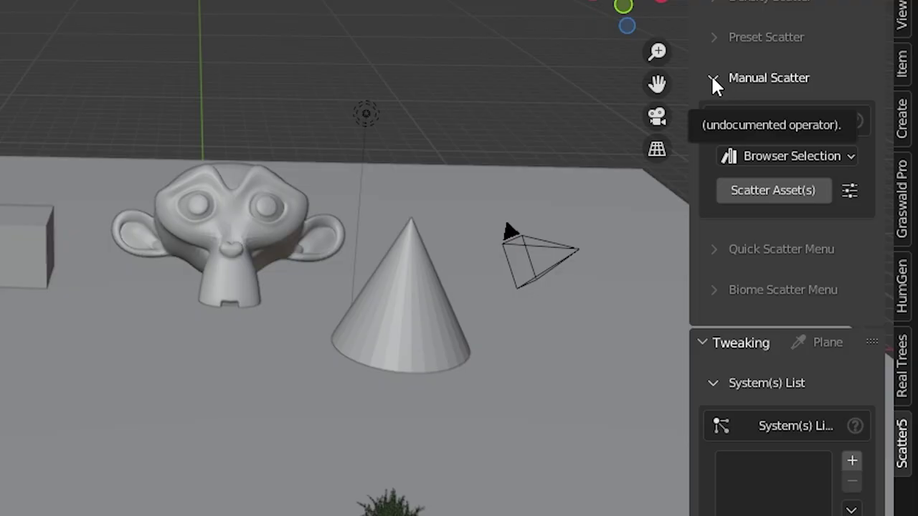
click(711, 78)
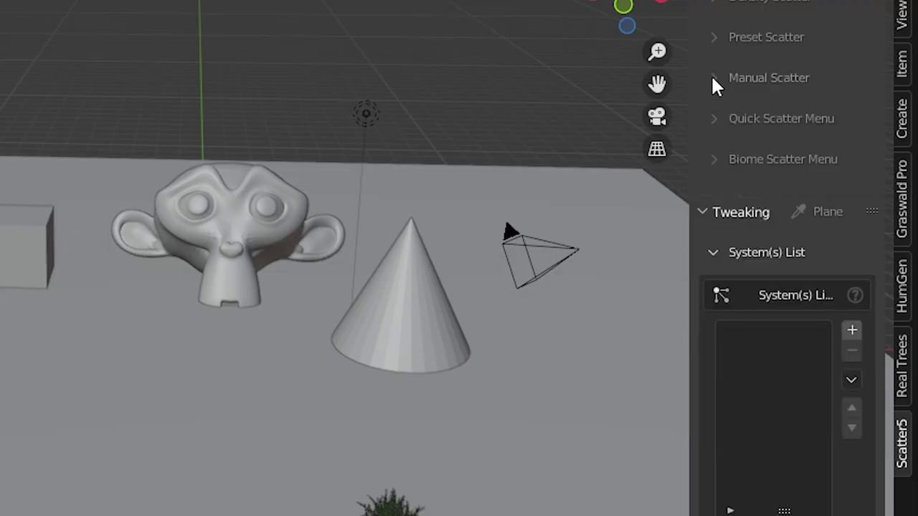
Set Quick Scatter to Browser Selection and run a plain Quick Scatter over the plane.
click(712, 118)
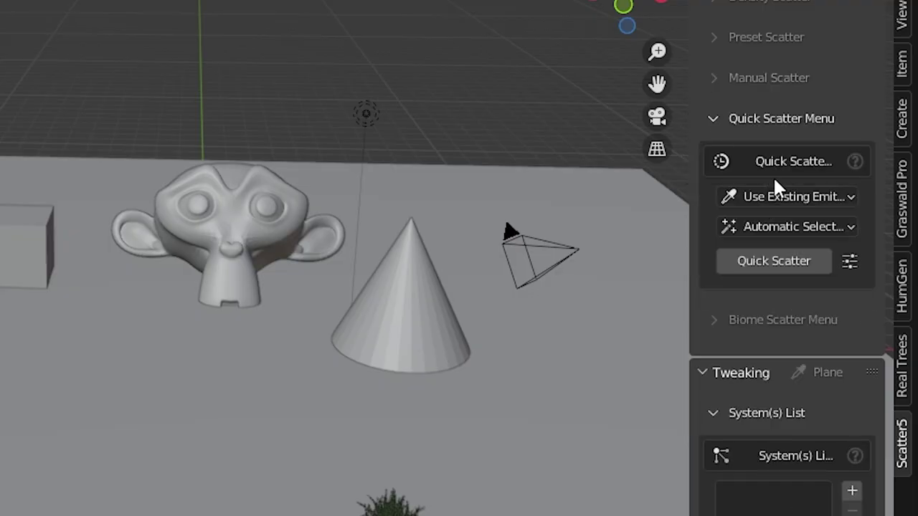
click(780, 260)
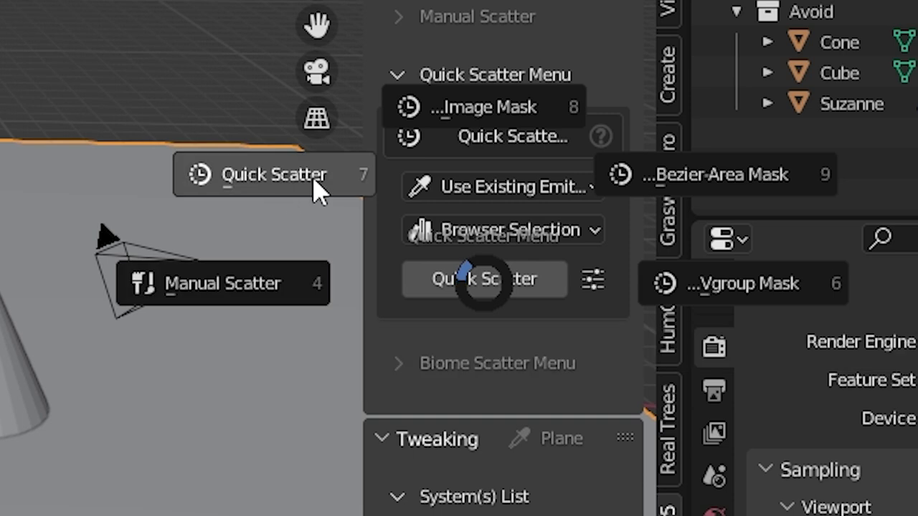
click(307, 190)
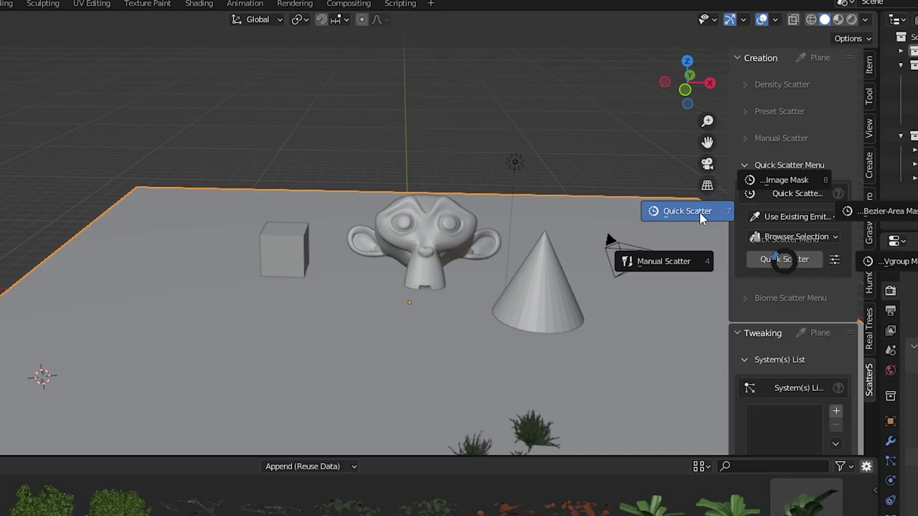
click(701, 218)
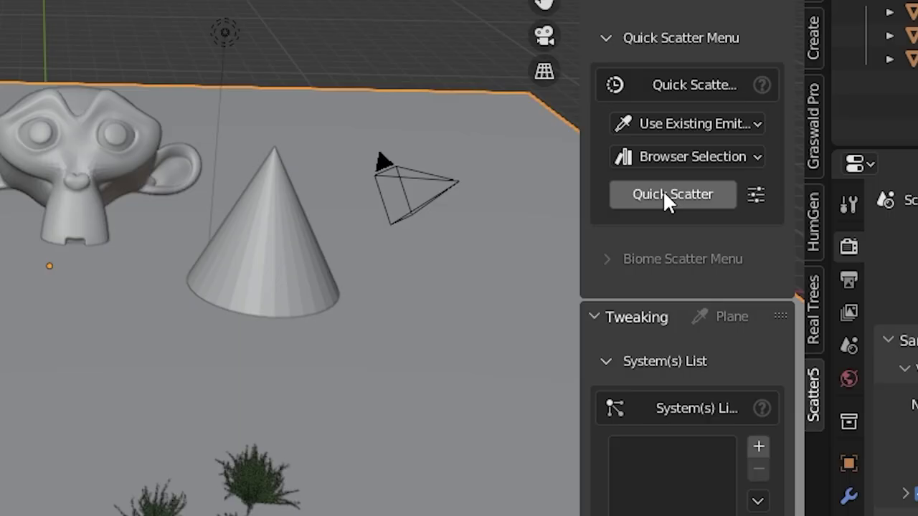
Quick-scatter the selected plants with an Image Mask, painting them around the cube and across the plane.
click(782, 261)
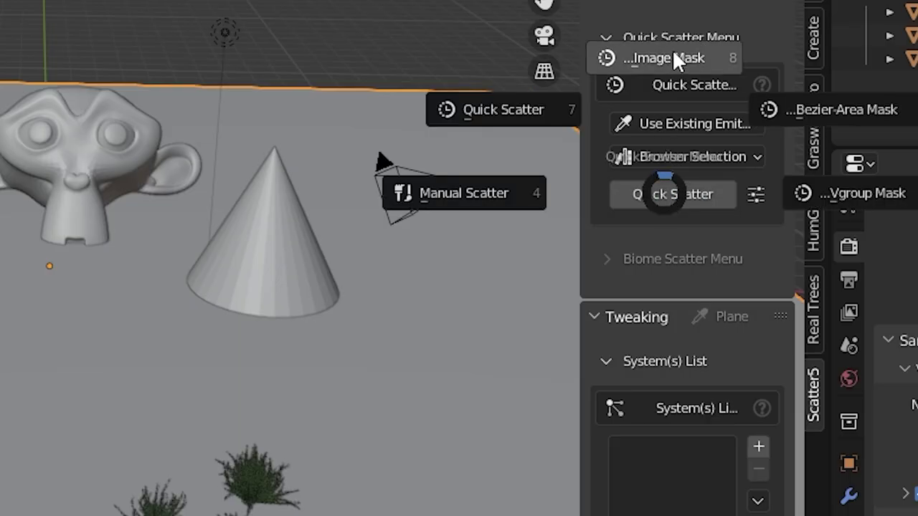
click(674, 57)
mouse_move(297, 323)
mouse_down()
mouse_move(268, 313)
mouse_move(203, 314)
mouse_move(223, 287)
mouse_move(179, 248)
mouse_up()
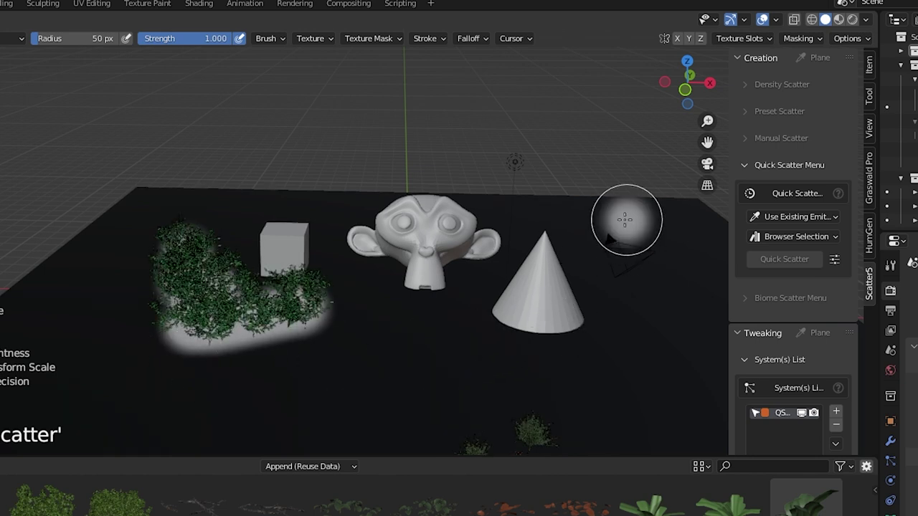
mouse_move(626, 220)
mouse_down()
mouse_move(600, 251)
mouse_move(612, 358)
mouse_move(572, 379)
mouse_move(465, 368)
mouse_move(340, 404)
mouse_move(504, 395)
mouse_move(129, 390)
mouse_up()
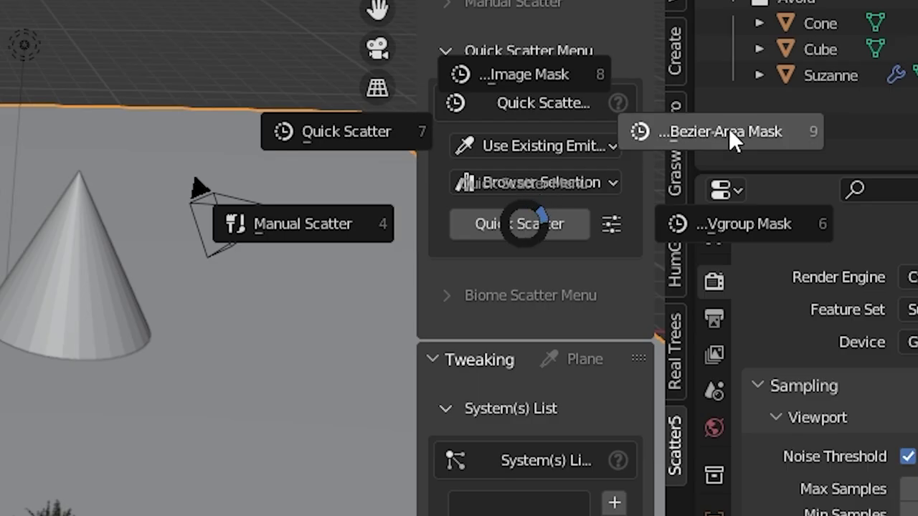
Quick-scatter plants inside a Bezier-Area Mask drawn around the cube, monkey head and cone, and with a Vgroup Mask painted across the plane.
click(730, 133)
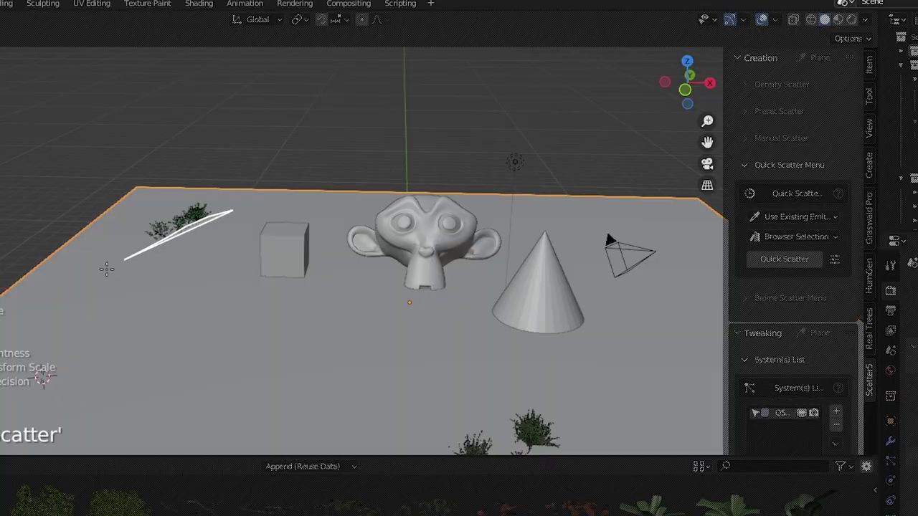
mouse_move(106, 269)
mouse_down()
mouse_move(188, 354)
mouse_move(551, 383)
mouse_move(624, 219)
mouse_move(446, 214)
mouse_up()
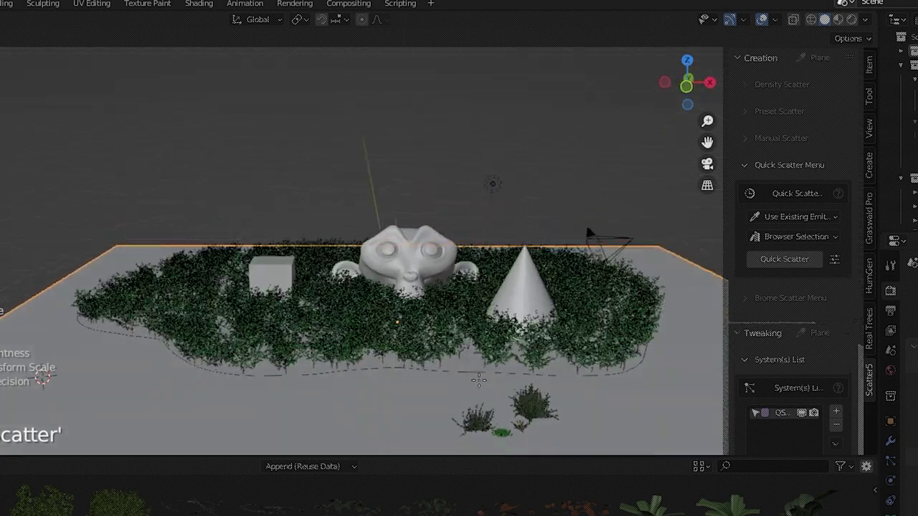
click(785, 259)
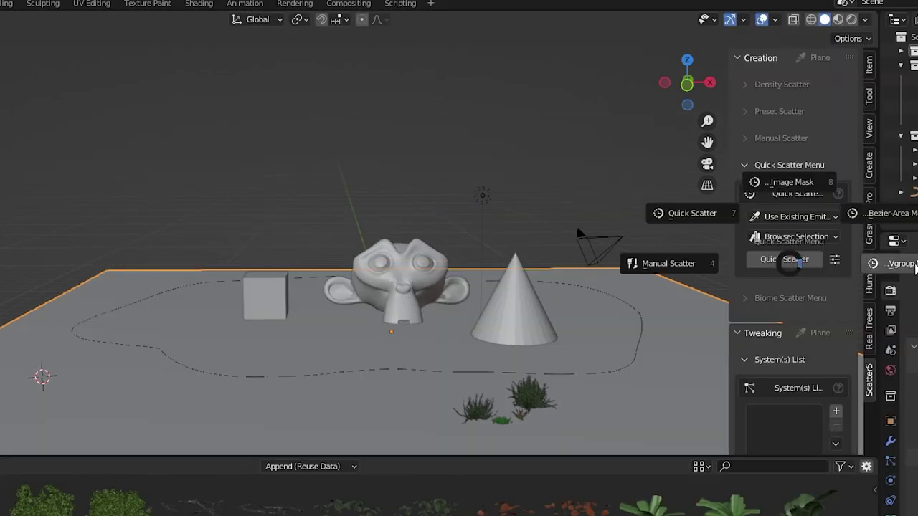
click(913, 264)
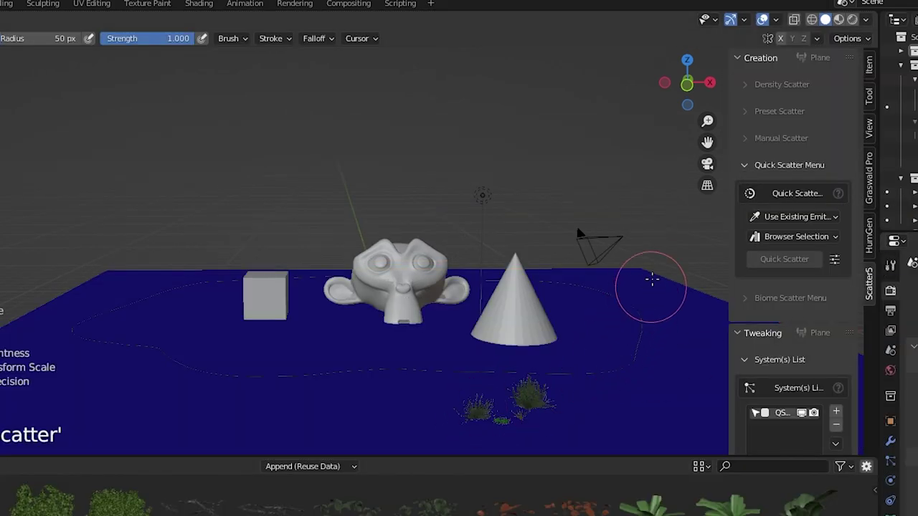
mouse_move(651, 280)
mouse_down()
mouse_move(515, 280)
mouse_move(135, 266)
mouse_move(117, 303)
mouse_up()
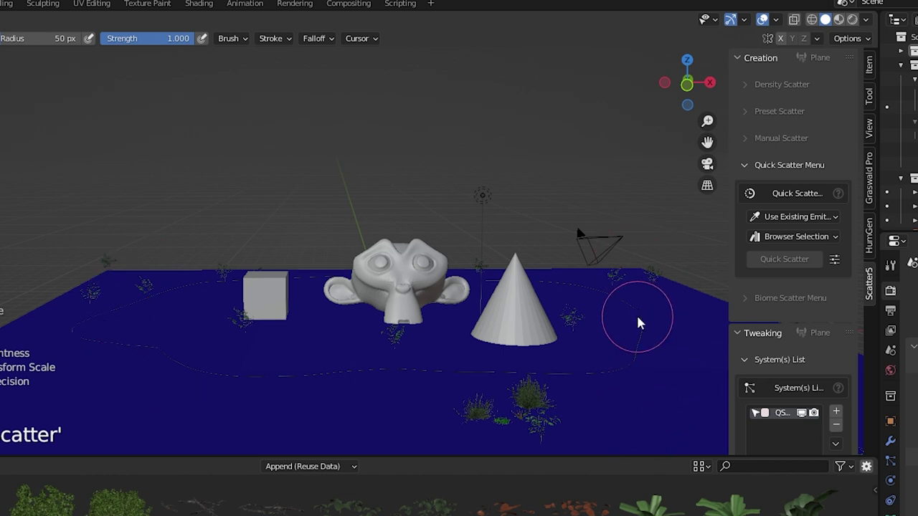
key(Escape)
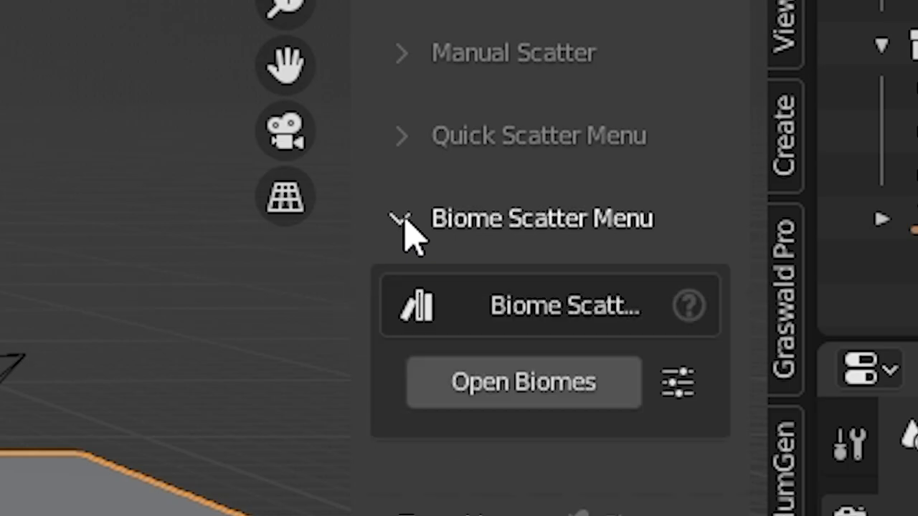
Browse the Grass I, Forest and Rockplain folders of the biomes library, and scatter the Winter 08 biome over the plane.
click(403, 226)
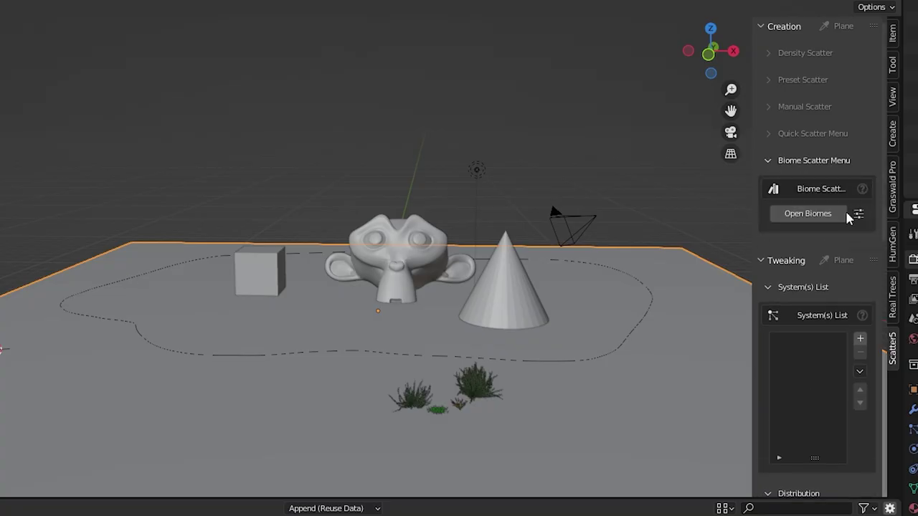
click(808, 214)
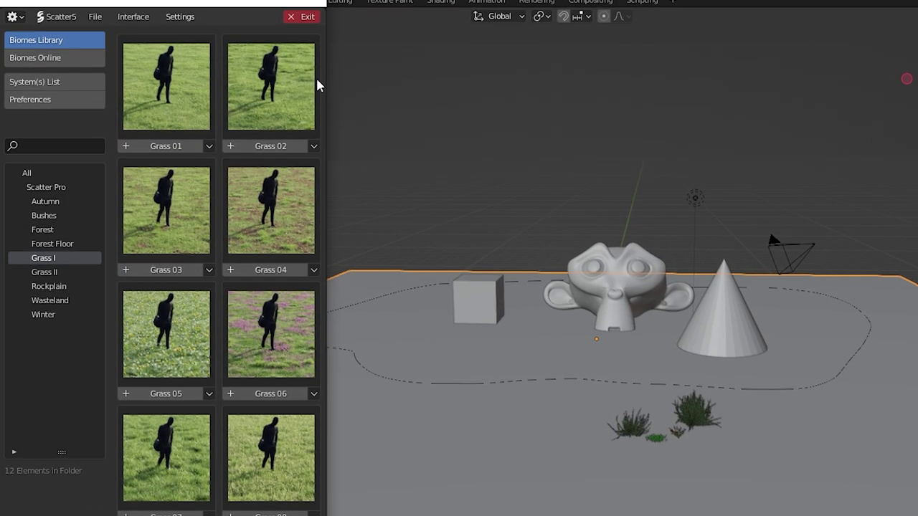
scroll(242, 188, down, 3)
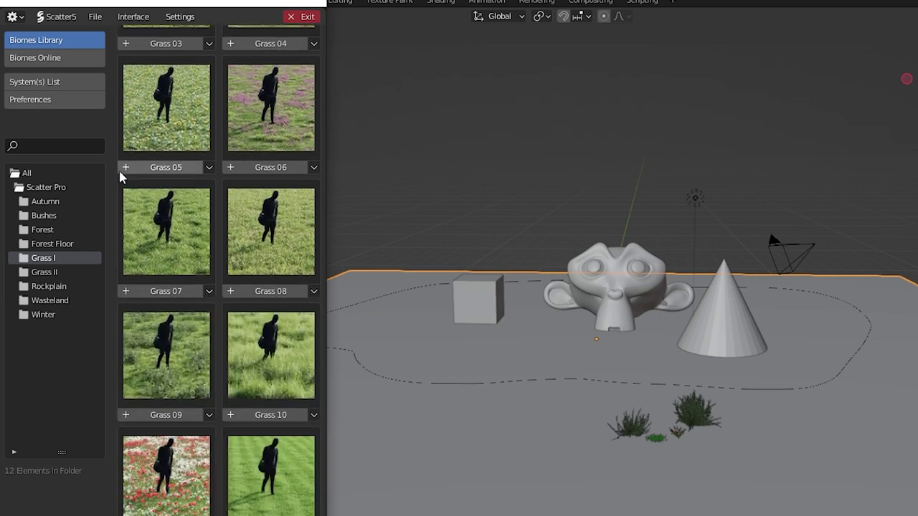
click(54, 230)
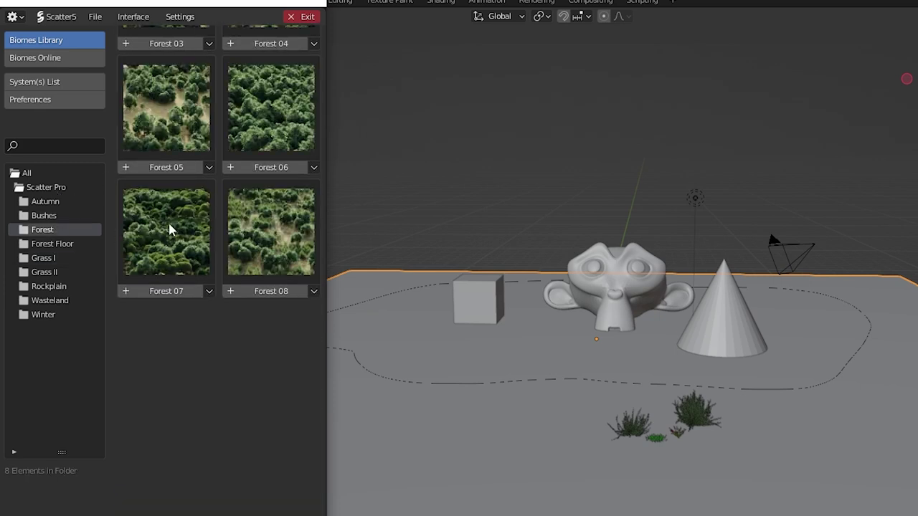
click(56, 258)
click(57, 287)
click(50, 314)
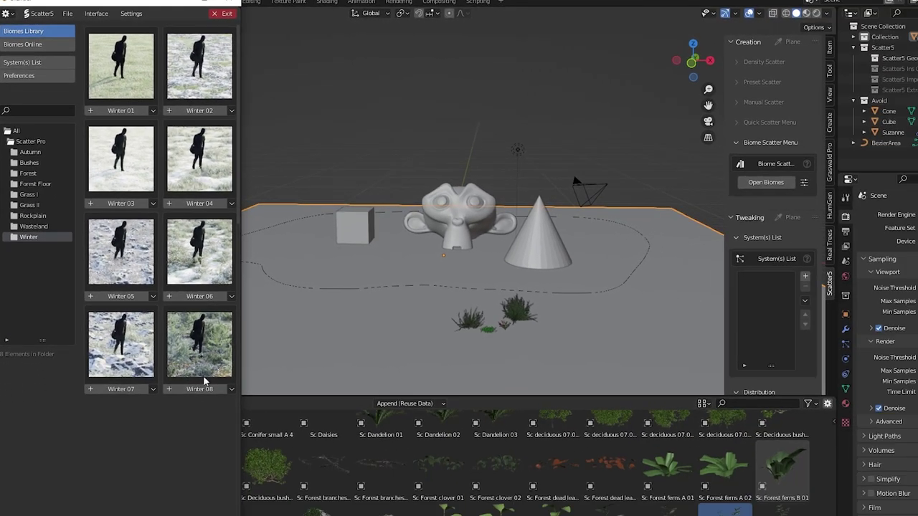
click(263, 505)
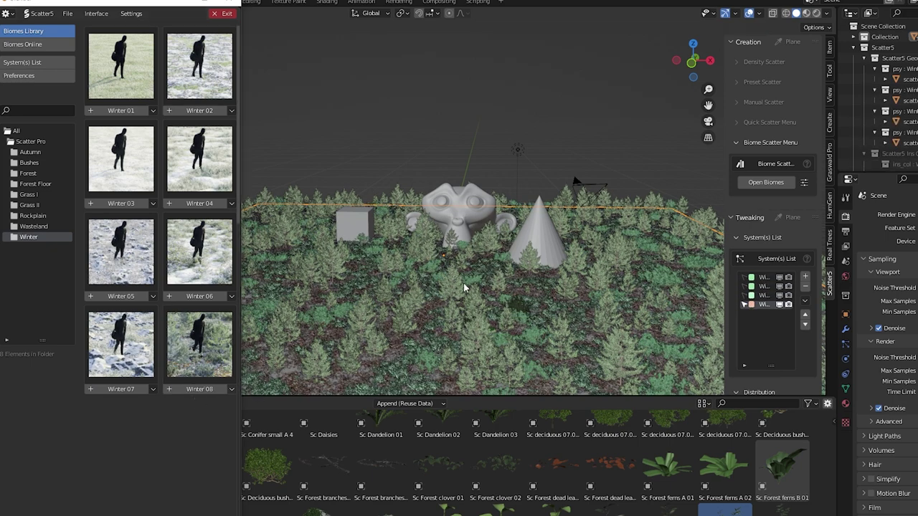
middle_drag(463, 283, 535, 270)
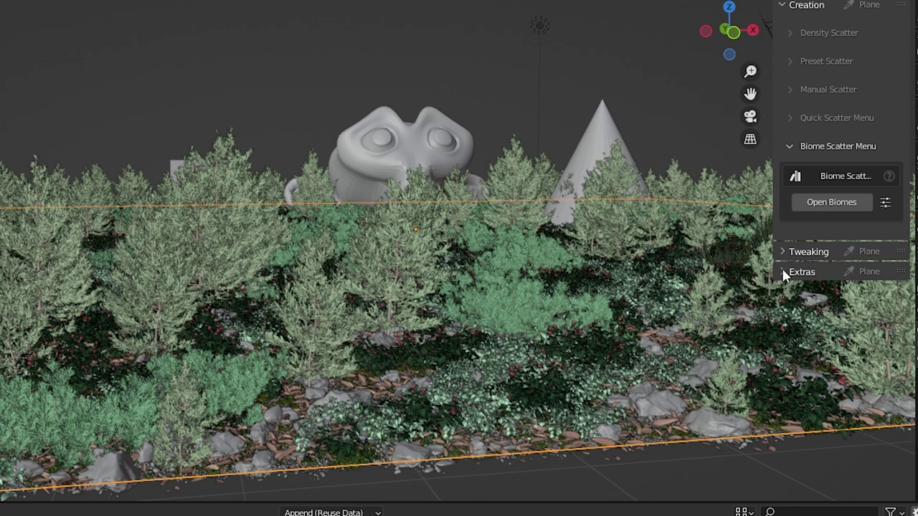
Apply the Noise Displace 01 quick displacement to the plane and expand the Export options.
click(784, 272)
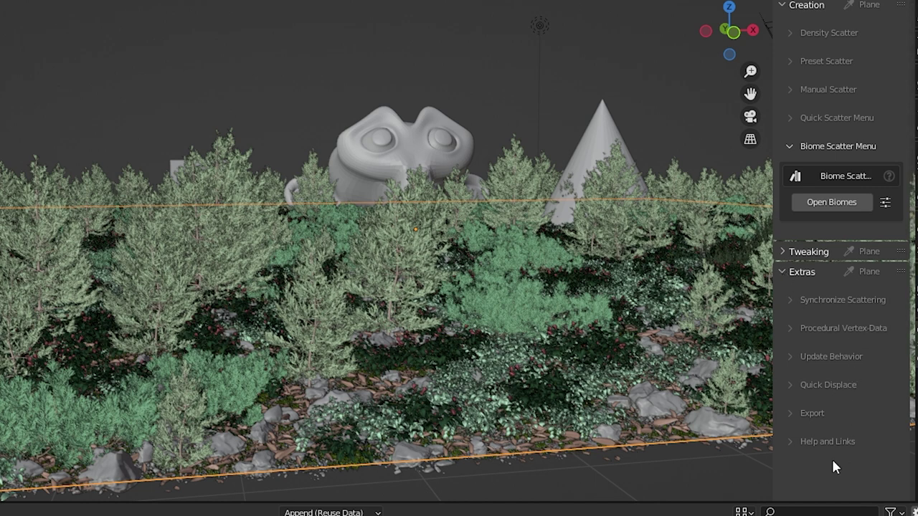
click(793, 386)
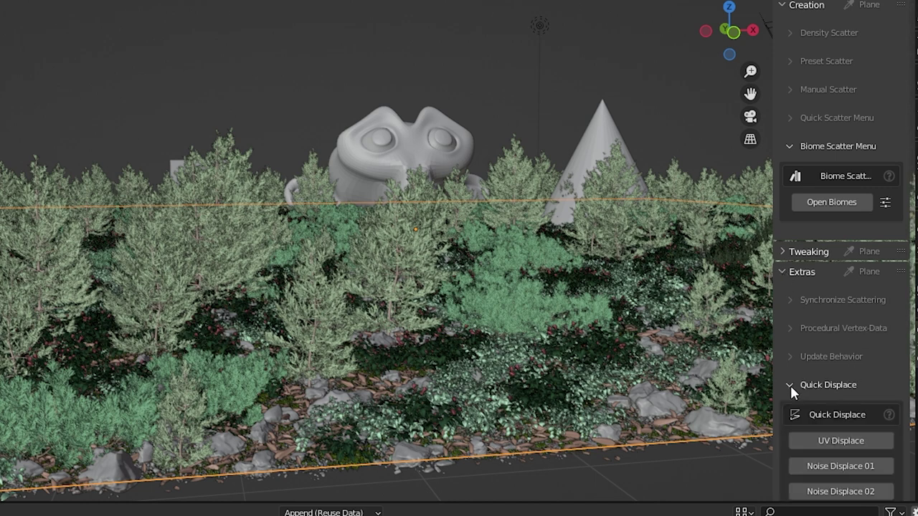
scroll(830, 370, down, 4)
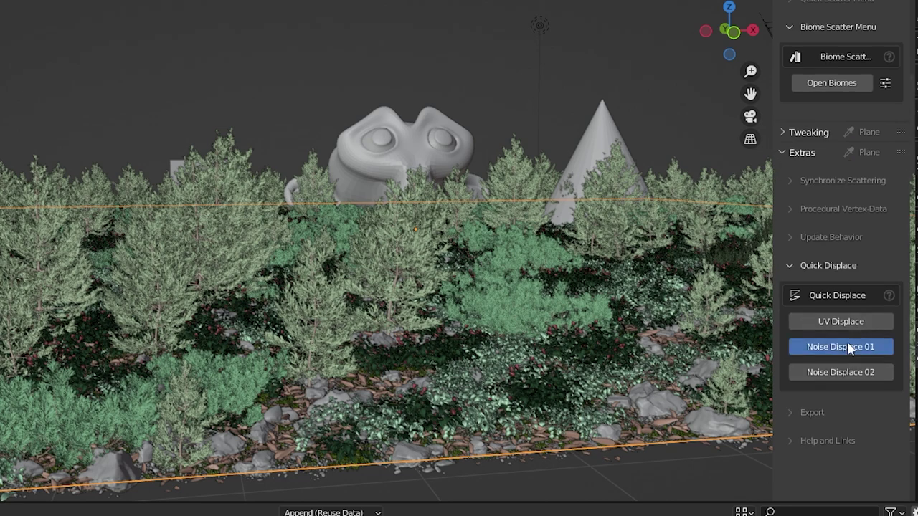
click(847, 346)
click(789, 265)
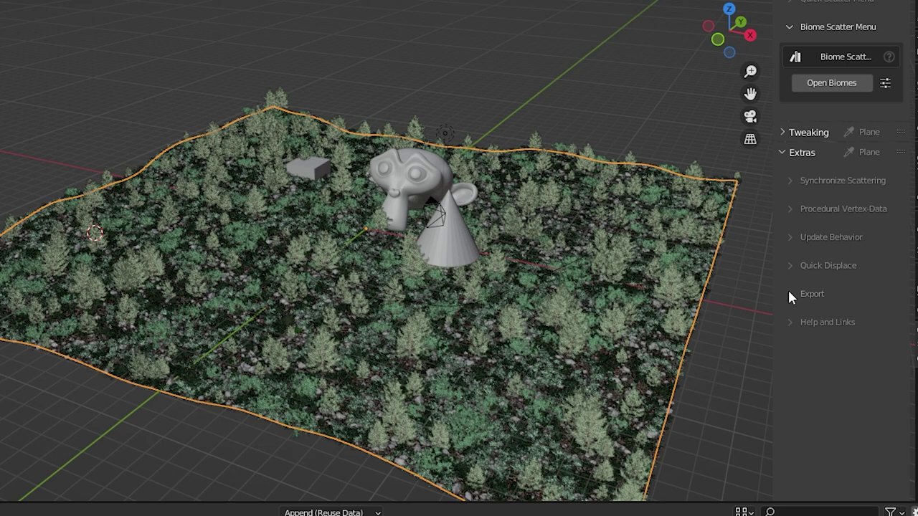
click(789, 294)
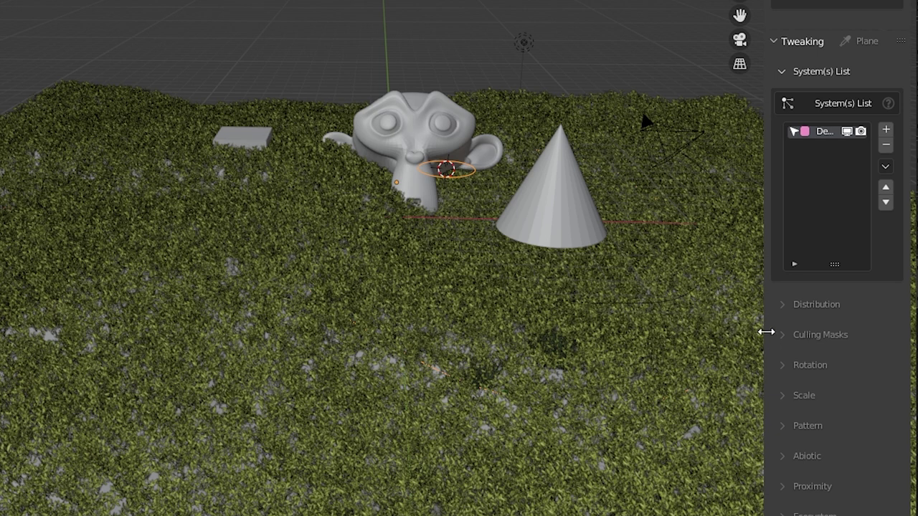
Add a new Image culling mask, paint away the plants around the base of the monkey head, and disable the mask.
scroll(817, 316, down, 8)
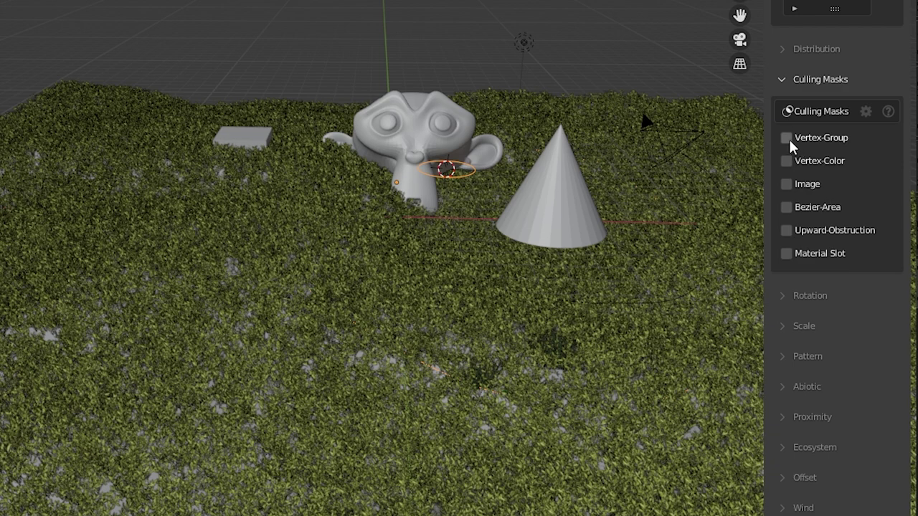
click(789, 185)
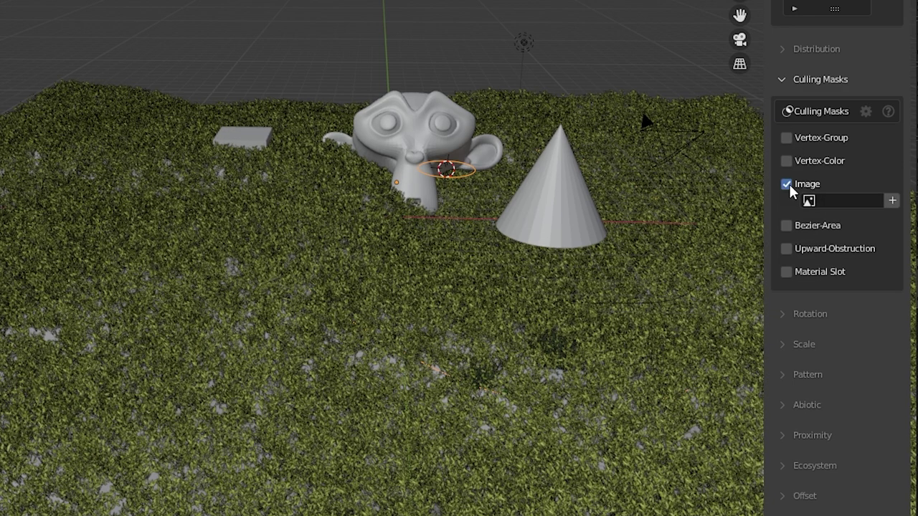
click(893, 201)
click(897, 313)
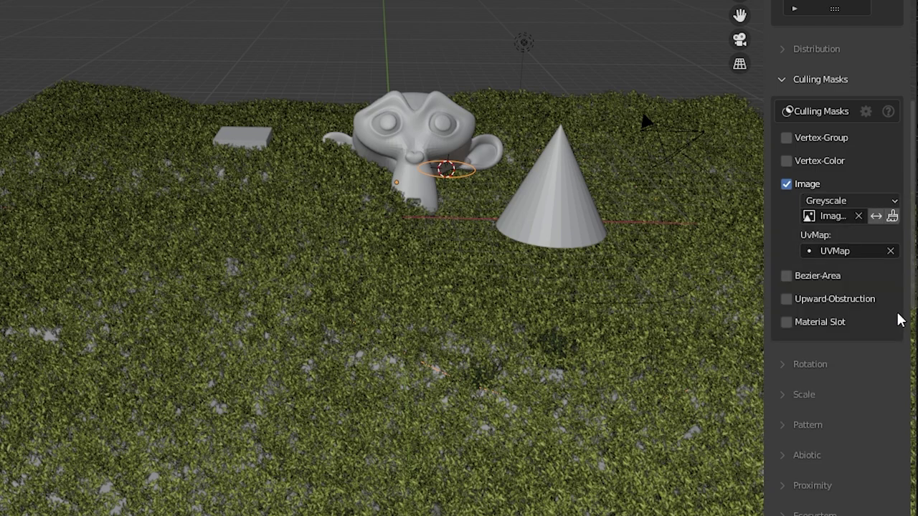
click(892, 216)
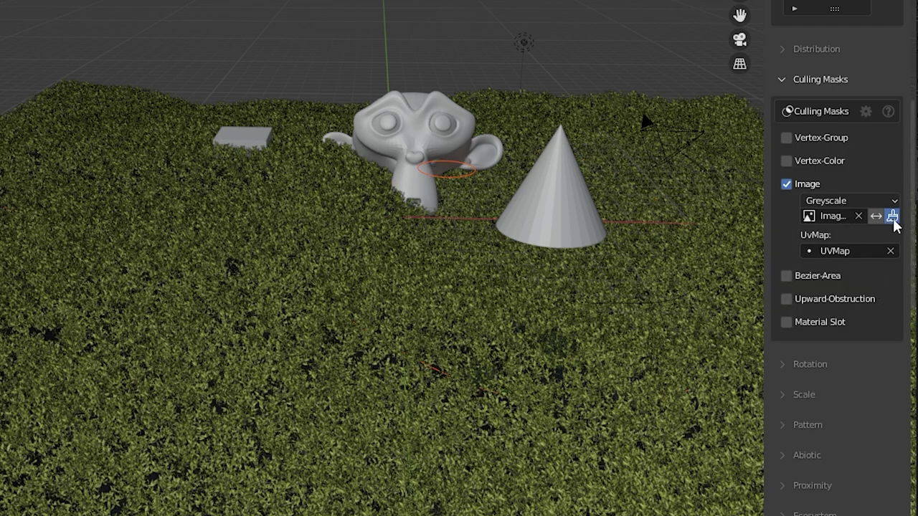
mouse_move(315, 200)
mouse_down()
mouse_move(488, 246)
mouse_move(392, 273)
mouse_up()
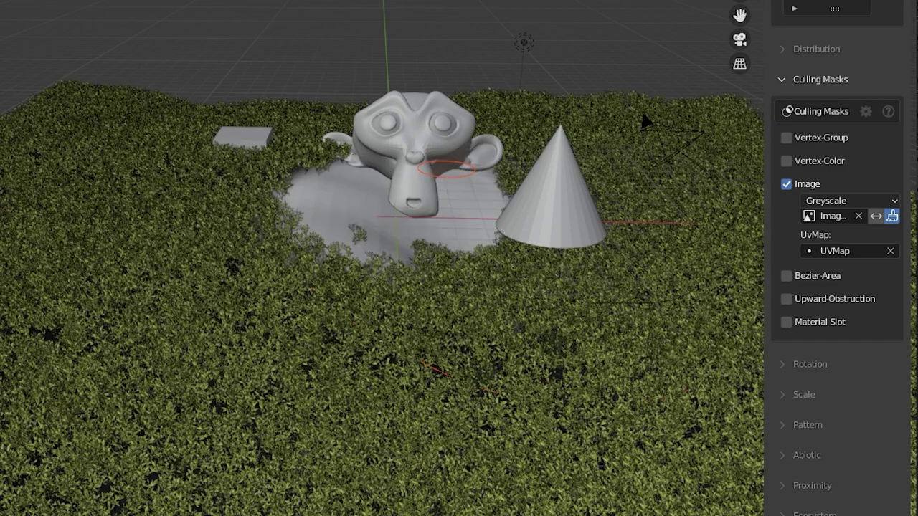
click(786, 184)
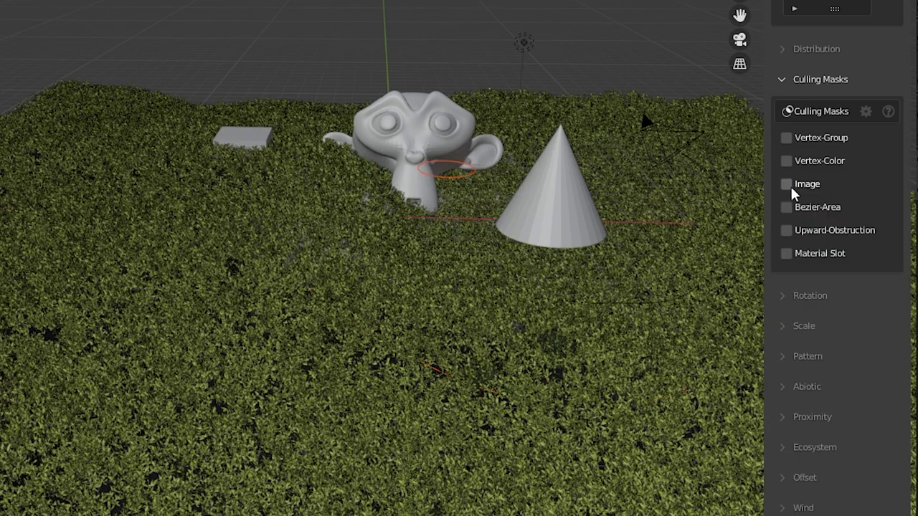
Add a Bezier-Area culling mask, draw its area around the cube, monkey head and cone, and disable the mask.
click(787, 207)
click(891, 223)
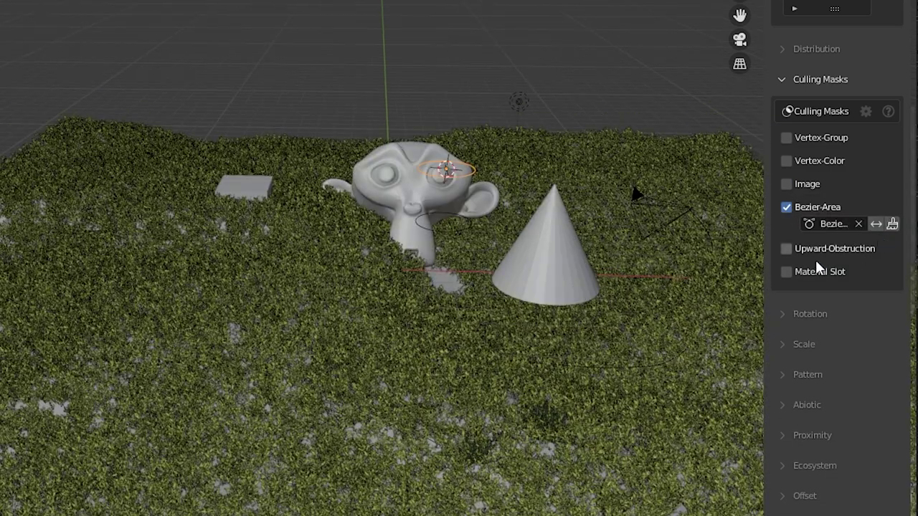
click(893, 225)
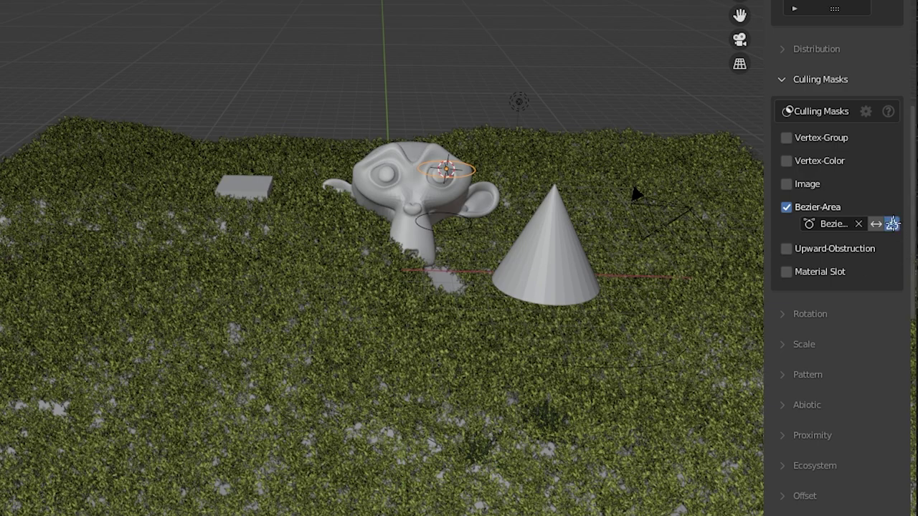
mouse_move(651, 275)
mouse_down()
mouse_move(635, 244)
mouse_move(368, 129)
mouse_move(184, 246)
mouse_move(467, 352)
mouse_move(703, 312)
mouse_up()
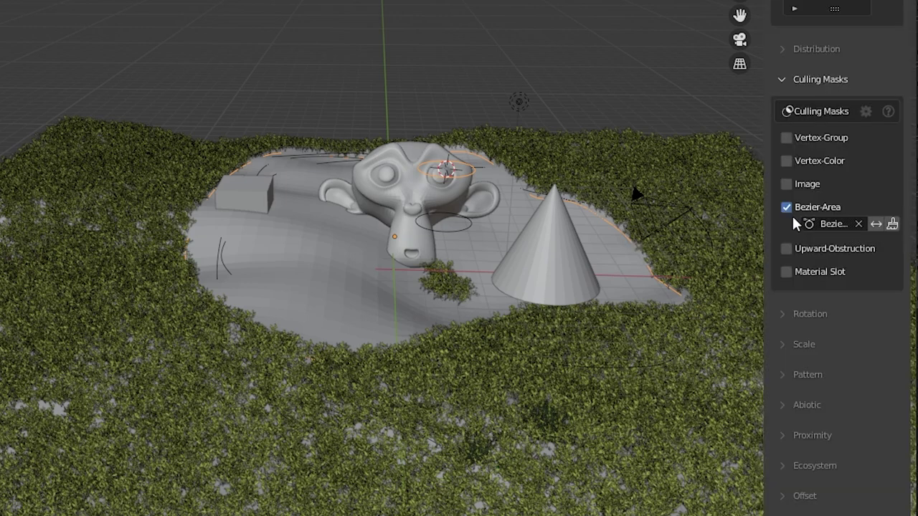
click(786, 208)
Enable the Upward-Obstruction culling mask with the Avoid collection, and disable the mask.
click(786, 230)
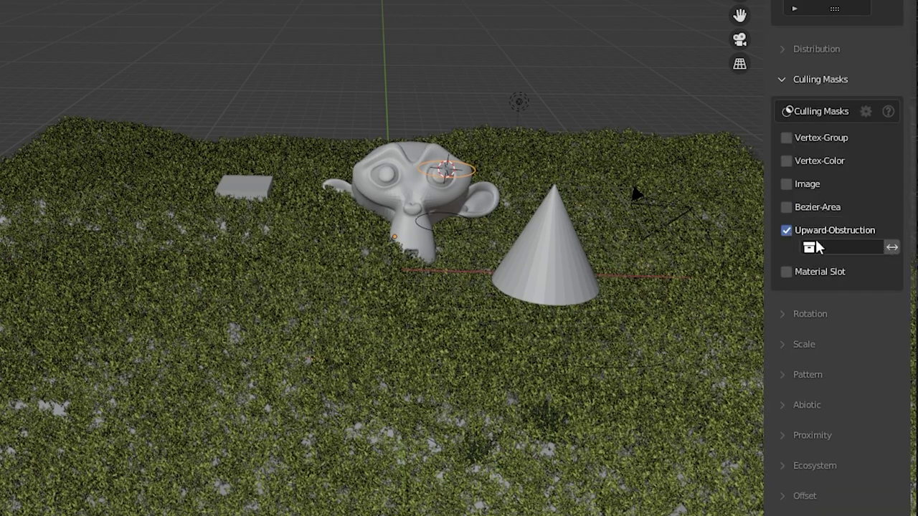
click(863, 247)
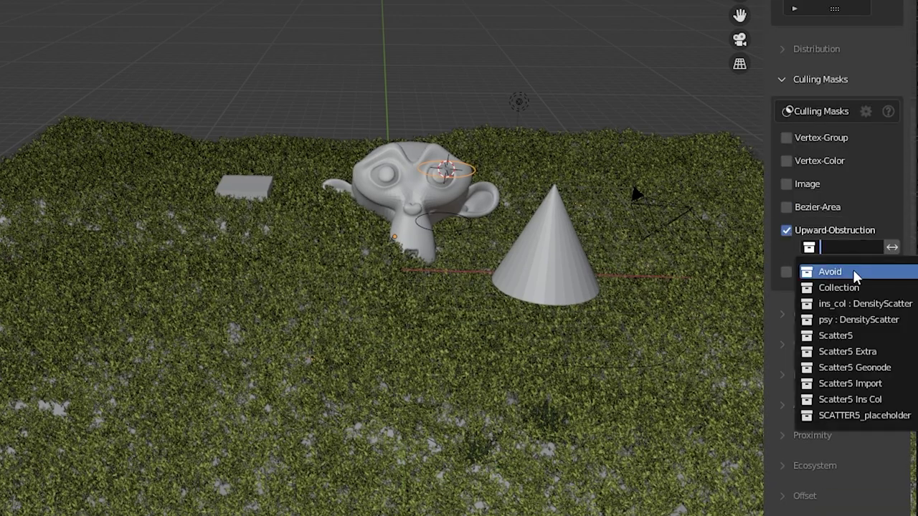
click(853, 271)
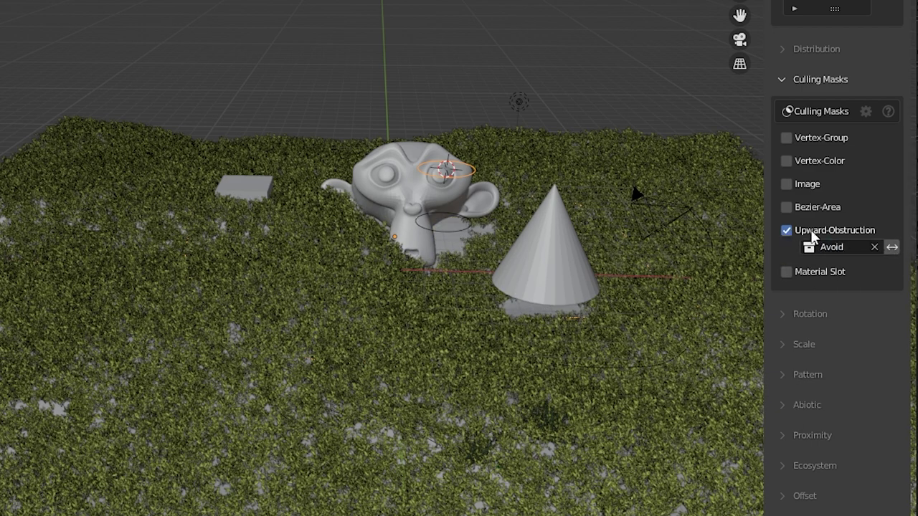
click(786, 231)
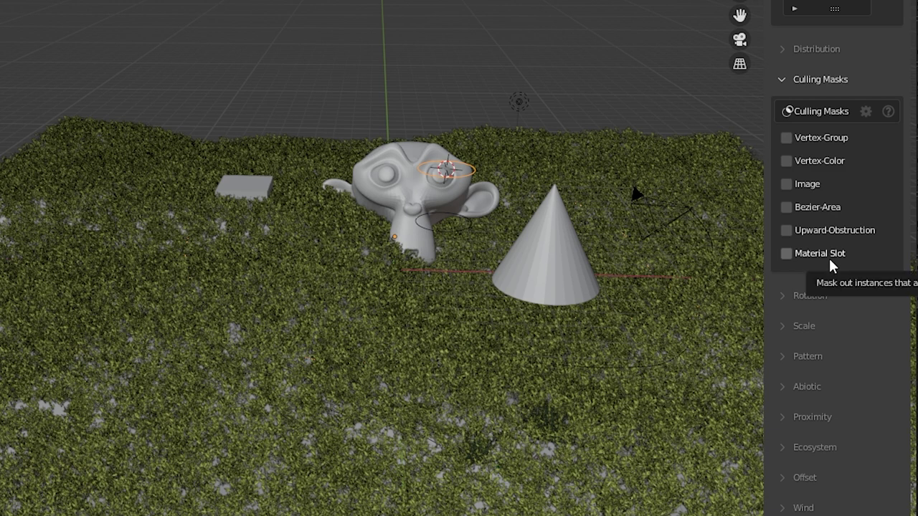
Collapse the culling masks, enable Elevation in the Abiotic settings, and set its minimum threshold to 45.2%.
click(786, 80)
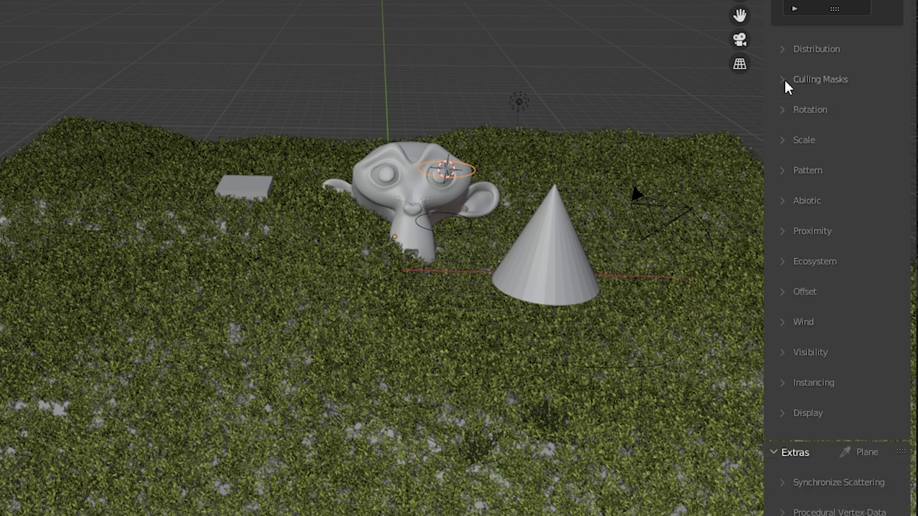
click(781, 201)
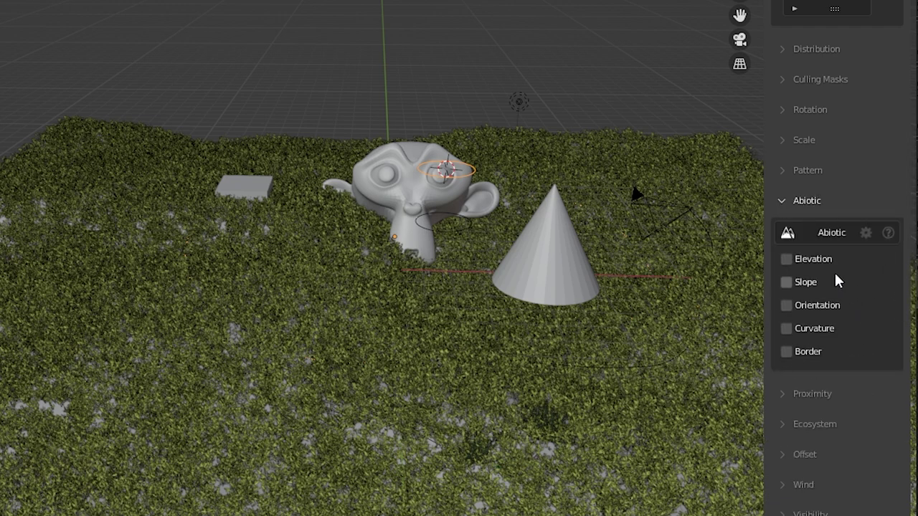
click(787, 259)
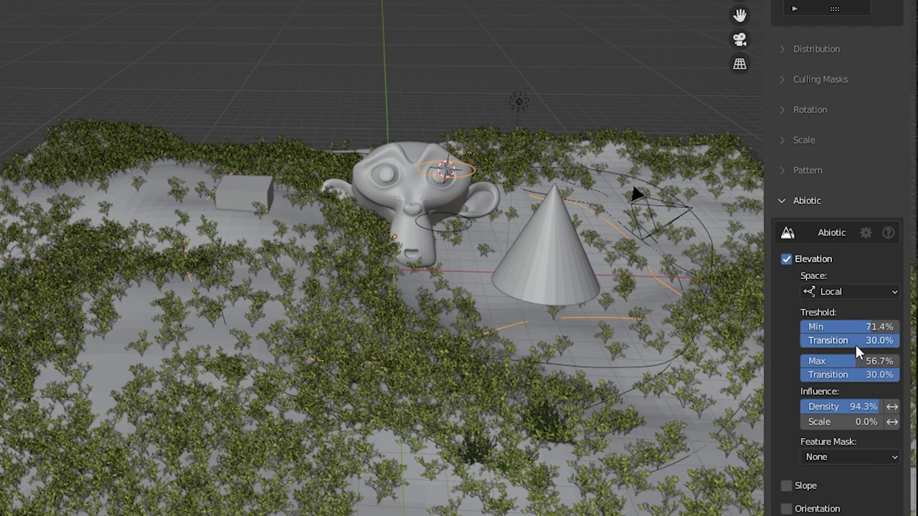
mouse_move(850, 327)
mouse_down()
mouse_move(904, 327)
mouse_move(831, 327)
mouse_move(897, 327)
mouse_move(846, 327)
mouse_up()
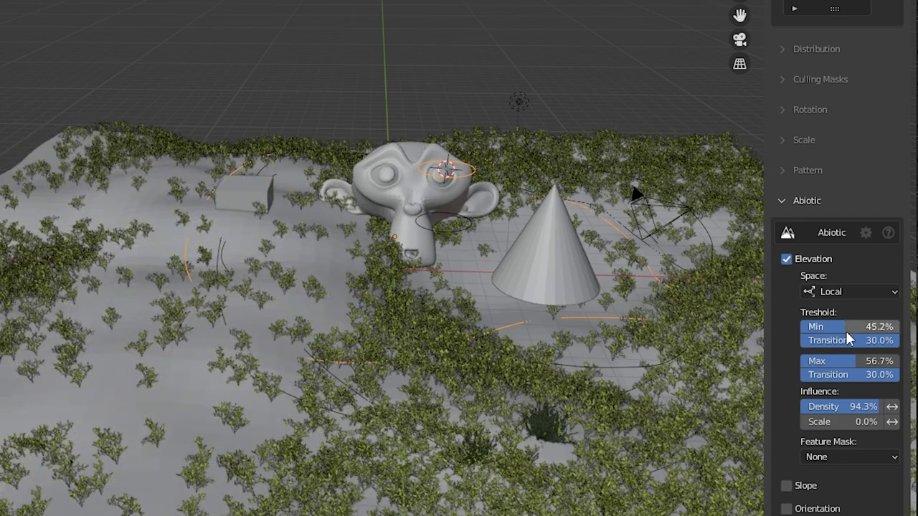
Reverse the Elevation density influence and switch it back.
drag(847, 406, 879, 406)
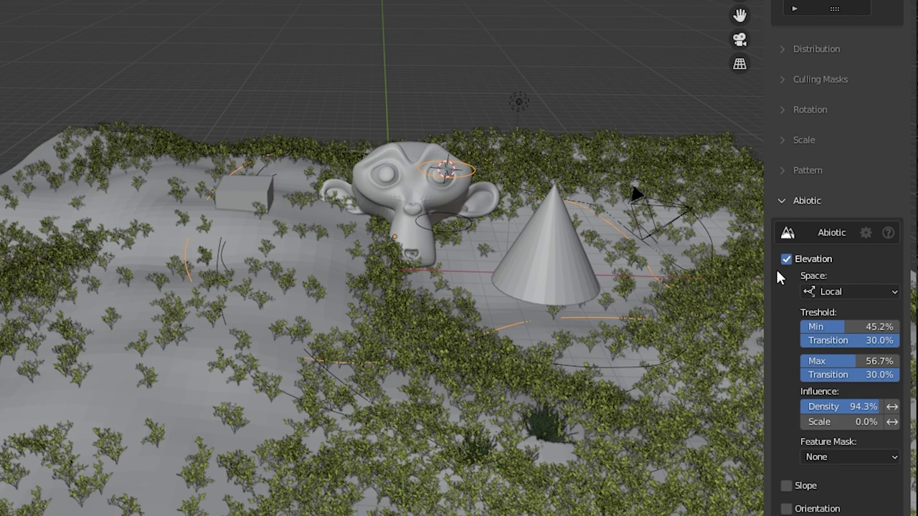
click(892, 407)
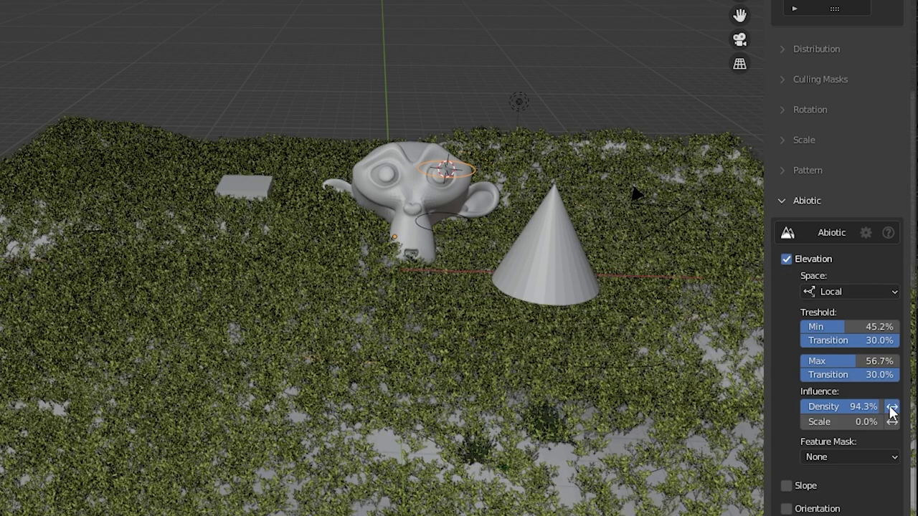
click(891, 407)
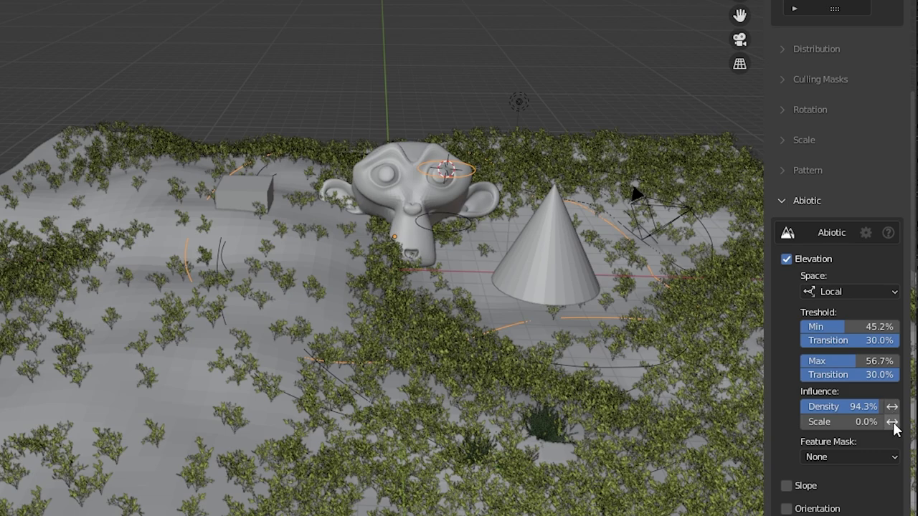
Set the Elevation scale influence to 37.7% and disable Elevation.
click(893, 423)
drag(849, 428, 853, 427)
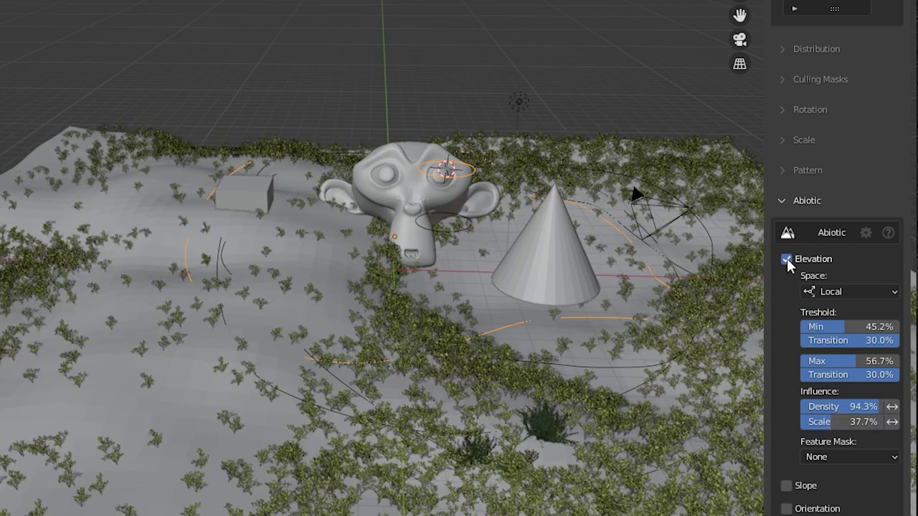
click(787, 259)
Enable Slope with a minimum threshold of 1° and a density influence of 100%, and disable it.
click(786, 281)
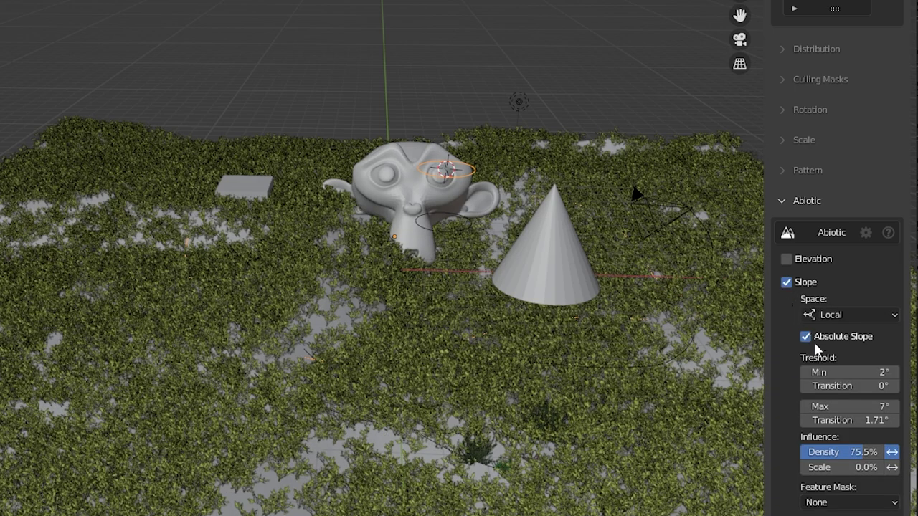
drag(832, 371, 818, 370)
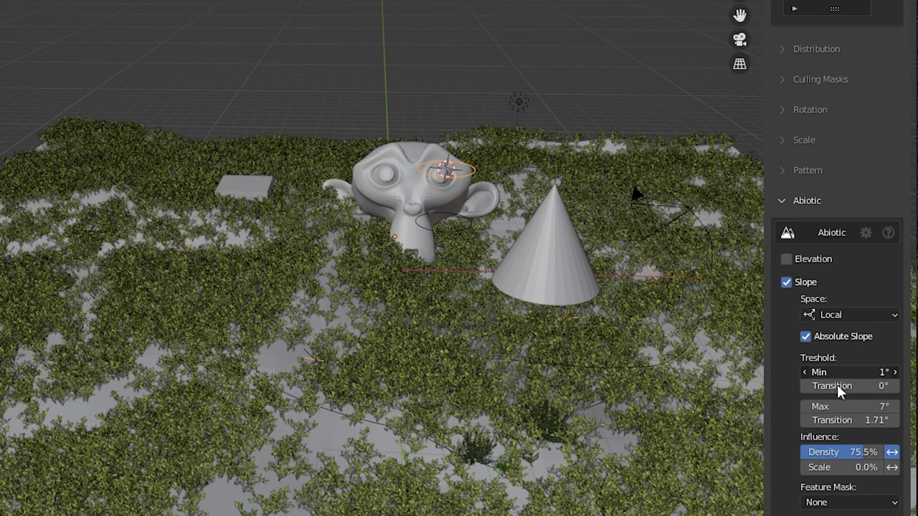
drag(857, 452, 895, 452)
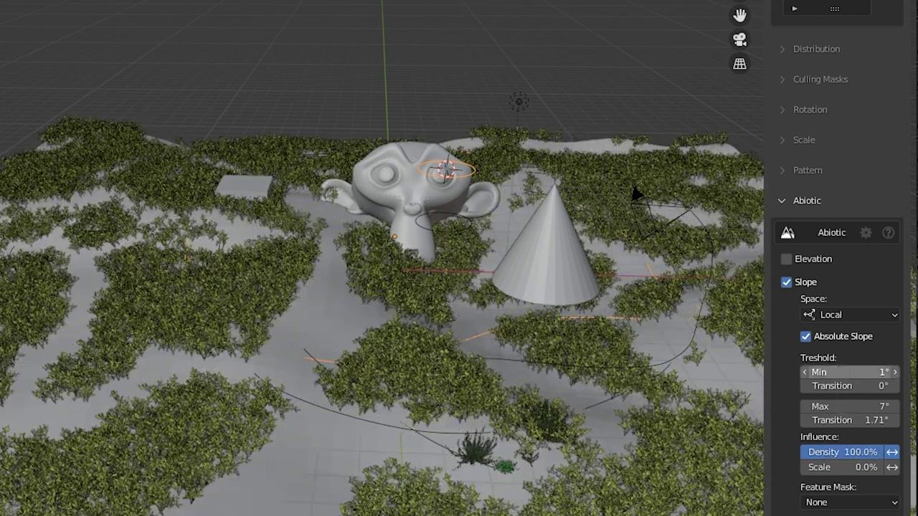
mouse_move(834, 373)
mouse_down()
mouse_move(843, 372)
mouse_move(825, 372)
mouse_up()
middle_drag(500, 401, 508, 398)
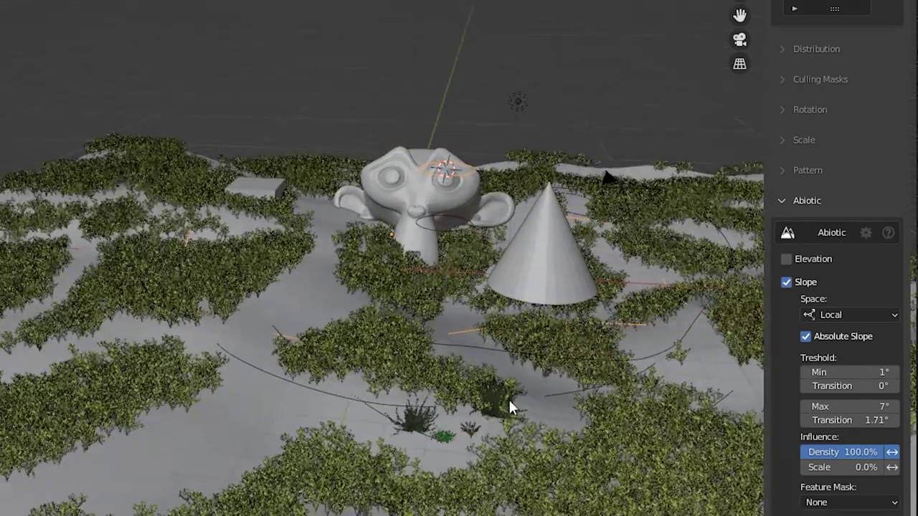
click(787, 282)
Enable Orientation, adjust its direction and transition with a scale influence of 24.5%, and disable it.
click(787, 304)
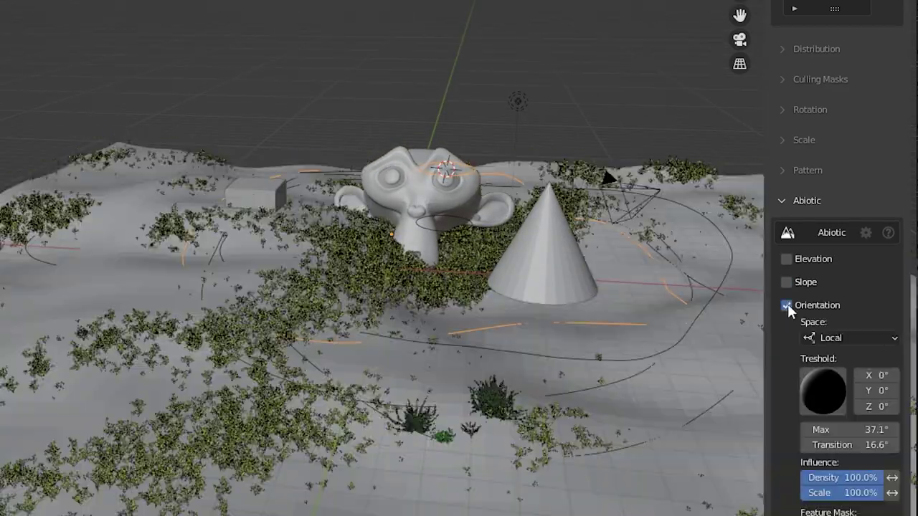
mouse_move(824, 395)
mouse_down()
mouse_move(825, 381)
mouse_move(813, 393)
mouse_move(821, 397)
mouse_up()
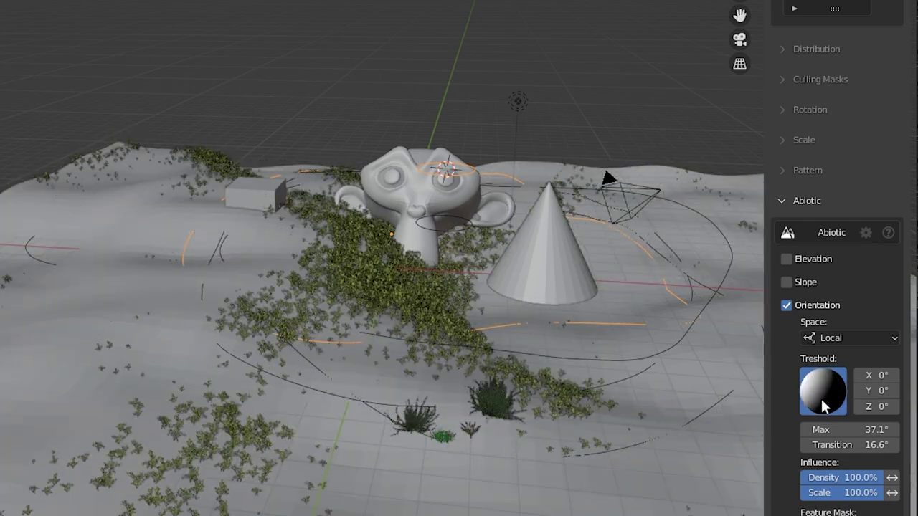
drag(850, 493, 787, 493)
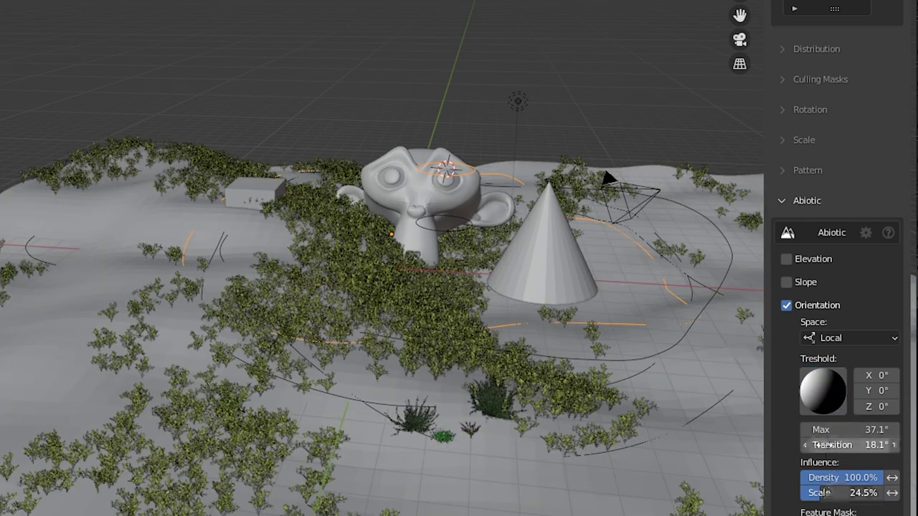
drag(861, 445, 870, 445)
mouse_move(828, 403)
mouse_down()
mouse_move(812, 379)
mouse_move(819, 400)
mouse_move(842, 401)
mouse_move(847, 411)
mouse_up()
click(787, 305)
Enable Curvature, check its Convex and Concave threshold types, and disable it.
click(786, 330)
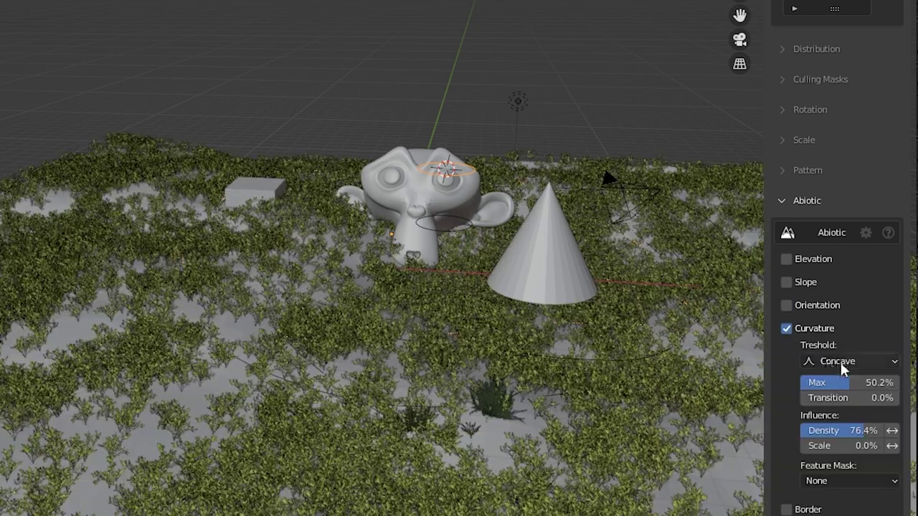
click(840, 361)
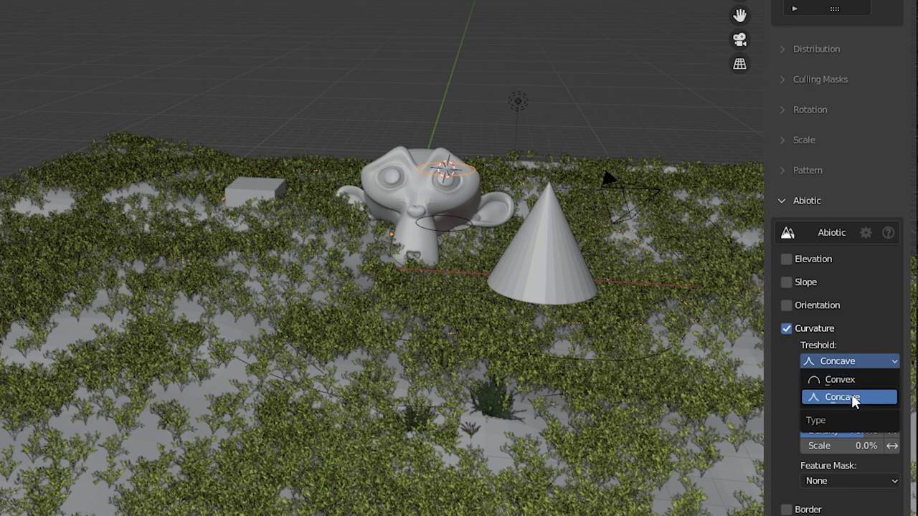
click(852, 394)
click(850, 362)
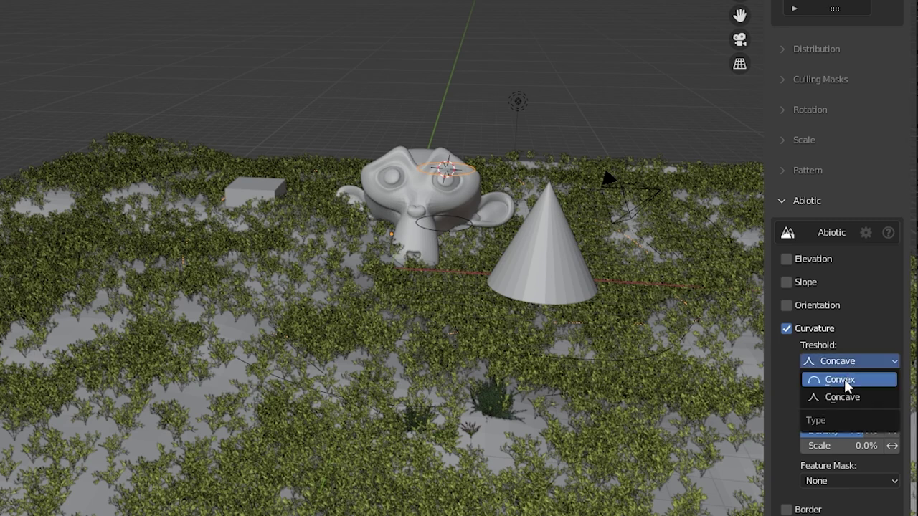
click(786, 327)
Enable the Border filter and set its maximum threshold to 7.1 m.
click(787, 352)
mouse_move(850, 384)
mouse_down()
mouse_move(789, 389)
mouse_move(865, 399)
mouse_move(857, 384)
mouse_move(818, 384)
mouse_move(861, 384)
mouse_up()
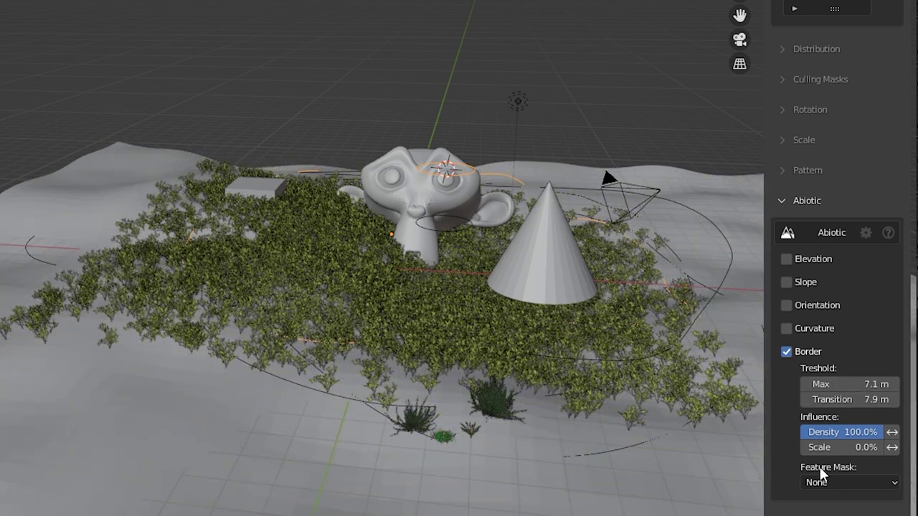